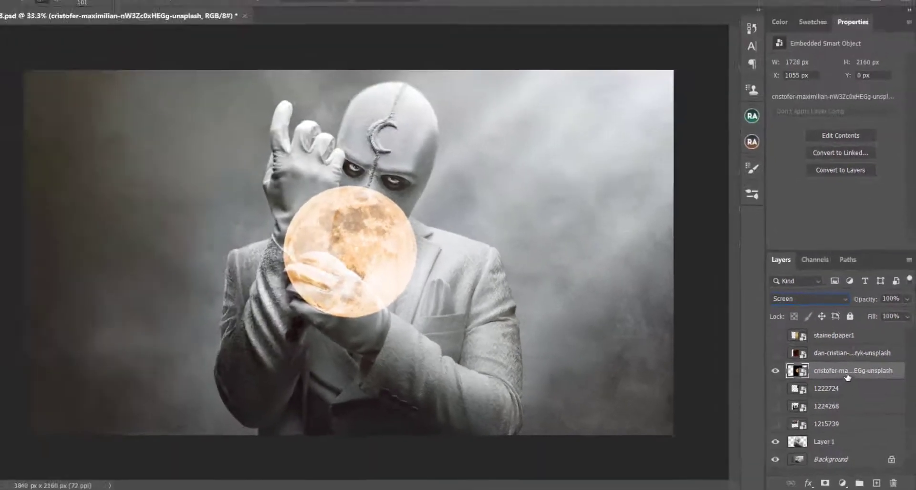
Place the moon layer beneath Layer 1, enlarge it to about 156%, and position it behind the masked figure's head
{"action": "left_click_drag", "start_coordinate": [764, 305], "coordinate": [789, 430]}
{"action": "key", "text": "ctrl+t"}
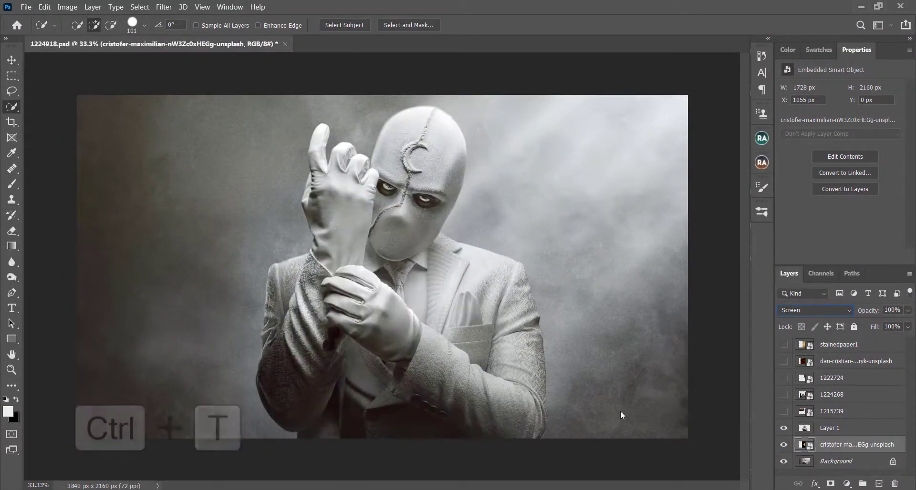
{"action": "left_click_drag", "start_coordinate": [436, 308], "coordinate": [453, 210]}
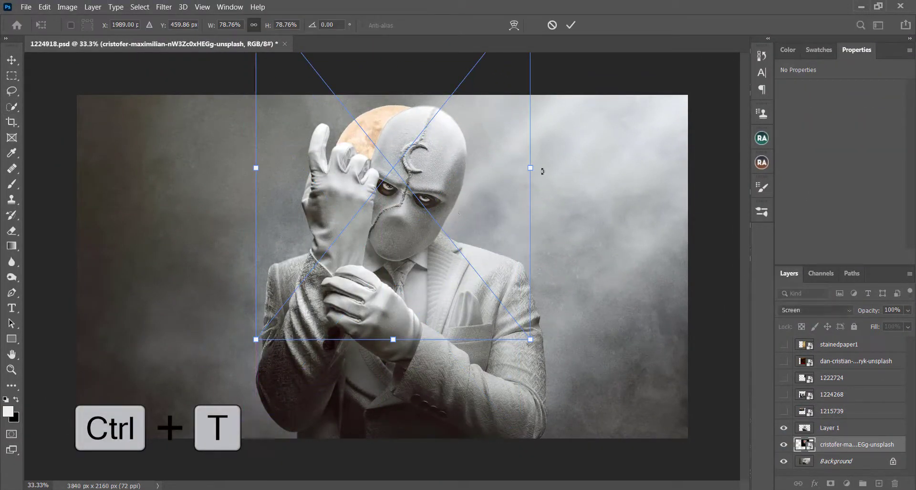
{"action": "left_click_drag", "start_coordinate": [528, 179], "coordinate": [530, 206]}
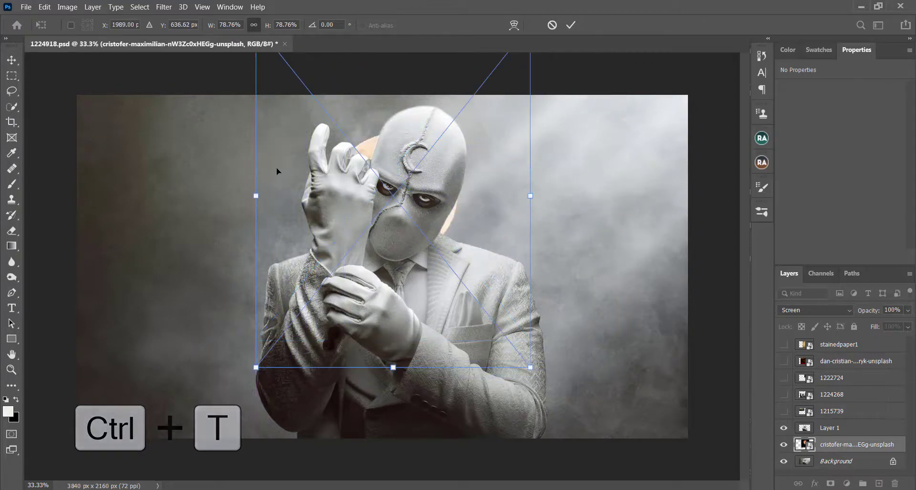
{"action": "left_click_drag", "start_coordinate": [257, 195], "coordinate": [72, 197]}
{"action": "left_click_drag", "start_coordinate": [450, 225], "coordinate": [547, 259]}
{"action": "left_click_drag", "start_coordinate": [268, 25], "coordinate": [280, 26]}
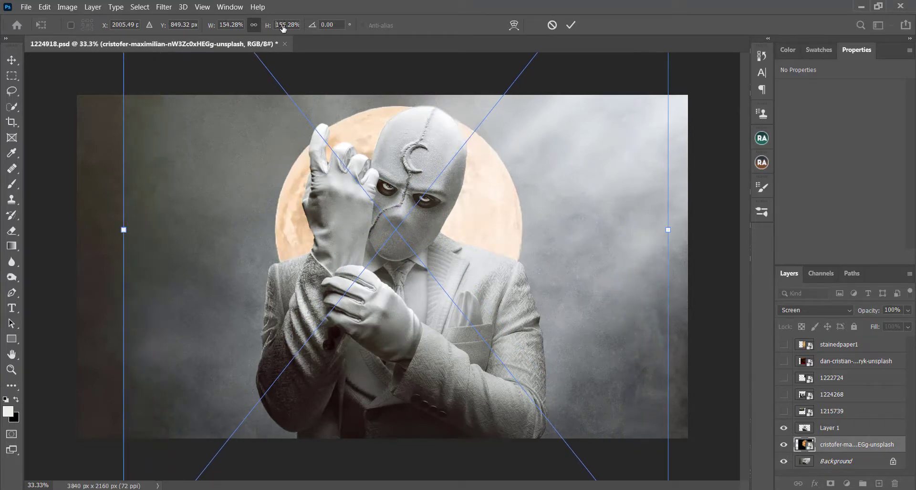
{"action": "left_click_drag", "start_coordinate": [446, 209], "coordinate": [453, 200]}
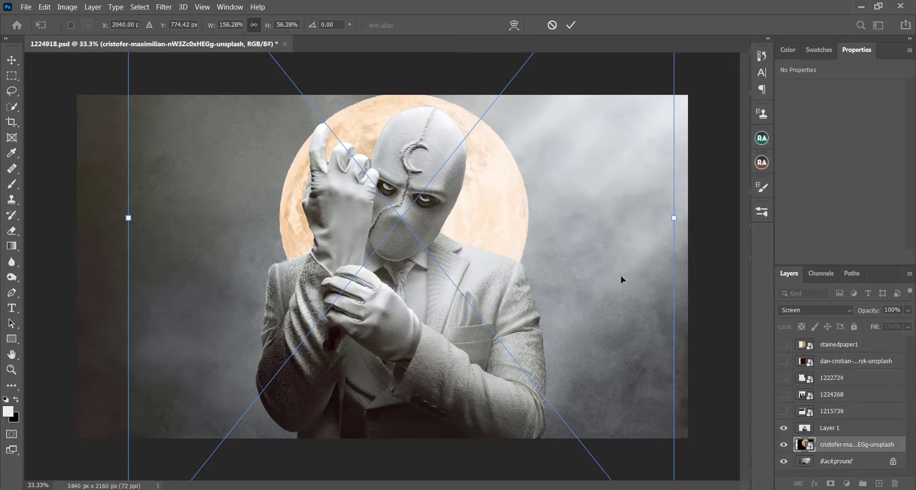
{"action": "key", "text": "Return"}
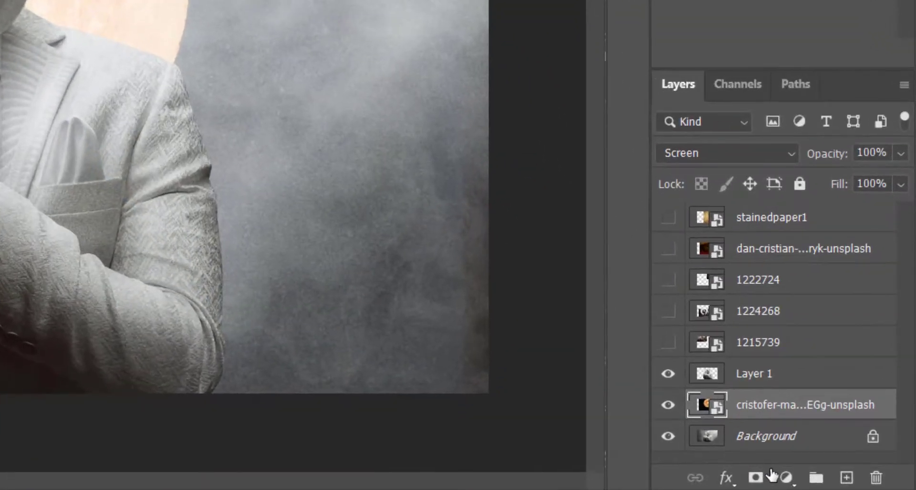
Add a Black & White adjustment clipped to the moon layer and adjust its Reds and Yellows
{"action": "left_click", "coordinate": [785, 477]}
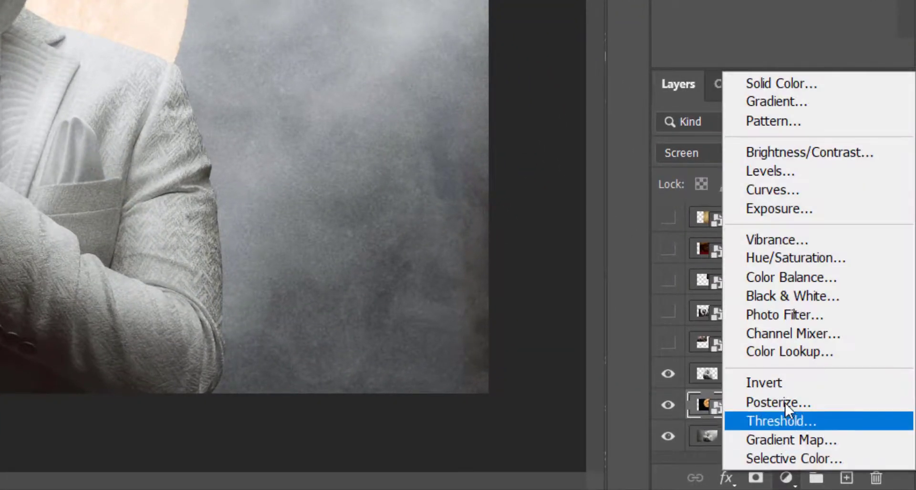
{"action": "left_click", "coordinate": [787, 296]}
{"action": "left_click", "coordinate": [753, 55]}
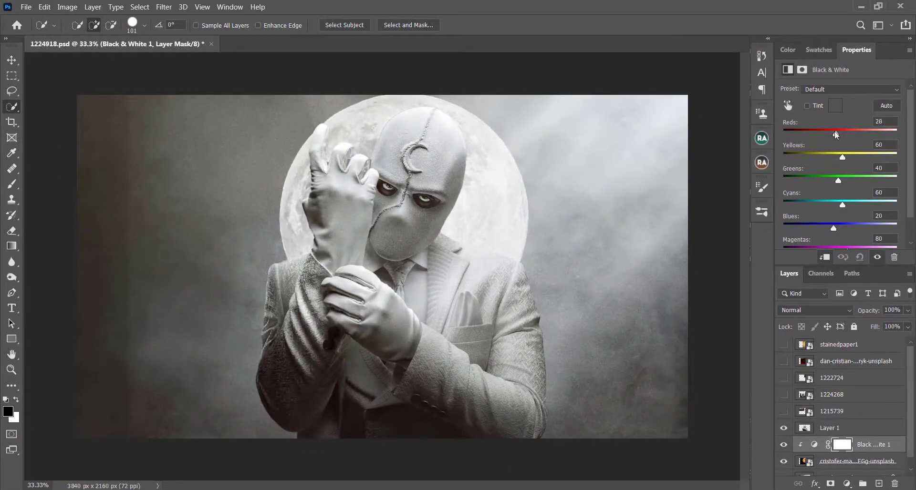
{"action": "left_click_drag", "start_coordinate": [834, 134], "coordinate": [856, 157]}
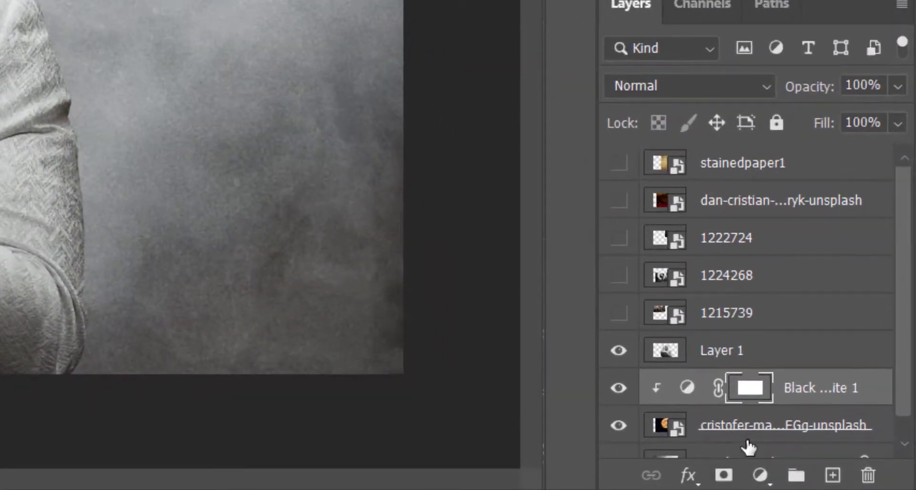
Add a mask to the moon layer and paint out its visible side edges with a soft black brush of about 1279 px
{"action": "left_click", "coordinate": [747, 441]}
{"action": "left_click", "coordinate": [724, 475]}
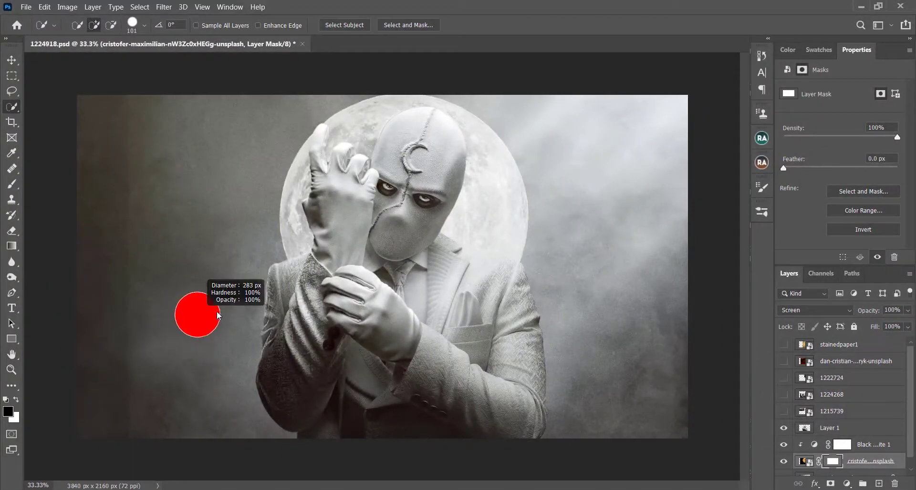
{"action": "left_click_drag", "start_coordinate": [197, 315], "coordinate": [217, 316]}
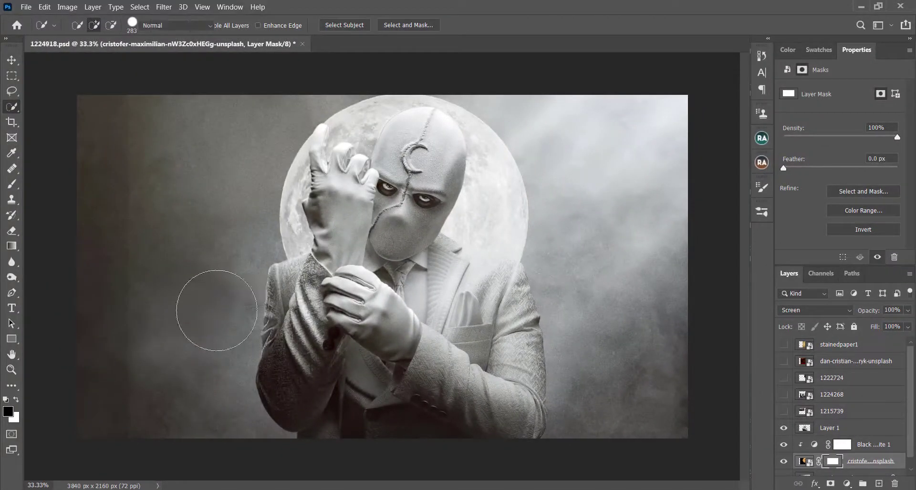
{"action": "key", "text": "b"}
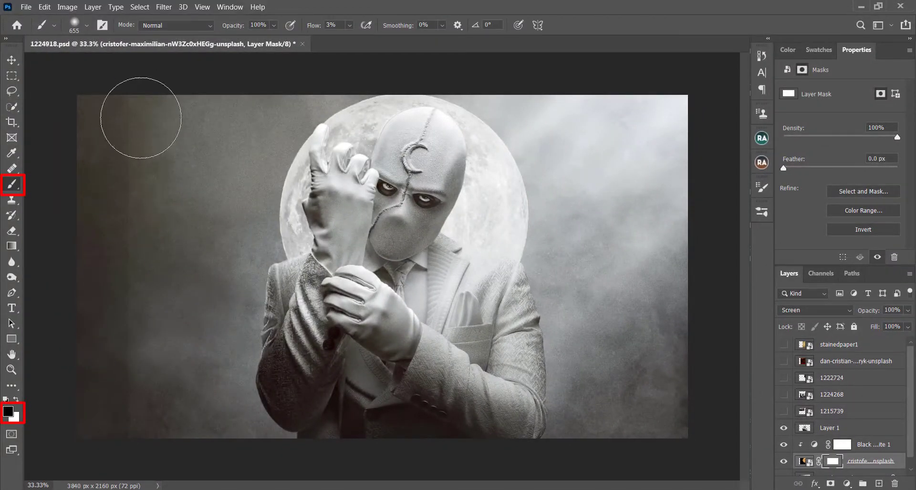
{"action": "left_click_drag", "start_coordinate": [161, 107], "coordinate": [221, 106]}
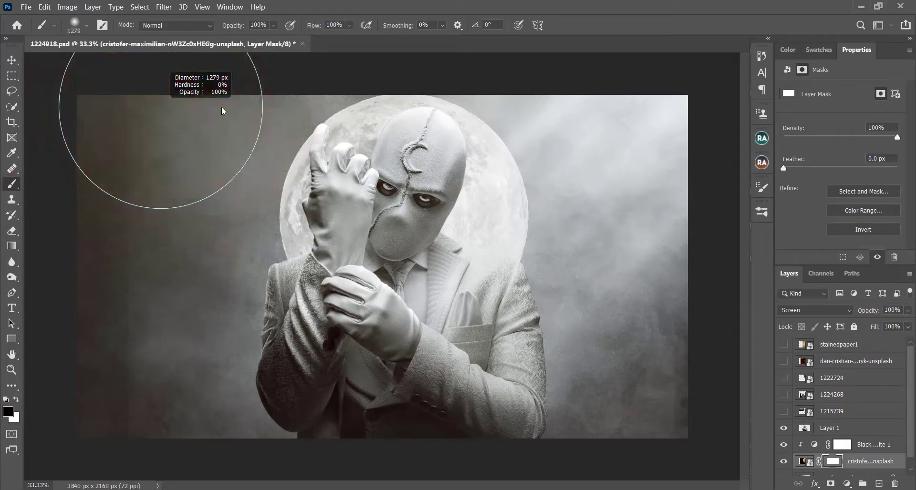
{"action": "mouse_move", "coordinate": [149, 459]}
{"action": "left_mouse_down"}
{"action": "mouse_move", "coordinate": [122, 322]}
{"action": "mouse_move", "coordinate": [125, 232]}
{"action": "mouse_move", "coordinate": [157, 142]}
{"action": "left_mouse_up"}
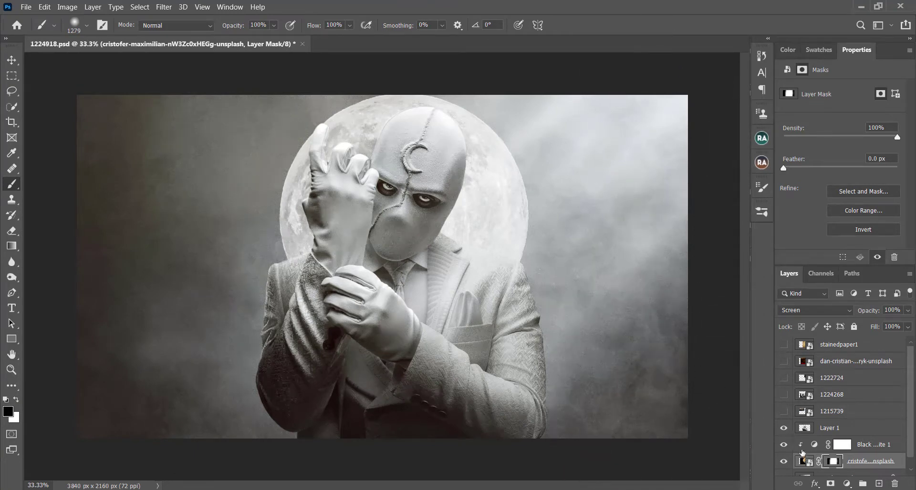
Show layer 1215739, move the hooded man's photo to about X 294, Y 462 px, and lower its opacity to 33%
{"action": "left_click", "coordinate": [784, 411]}
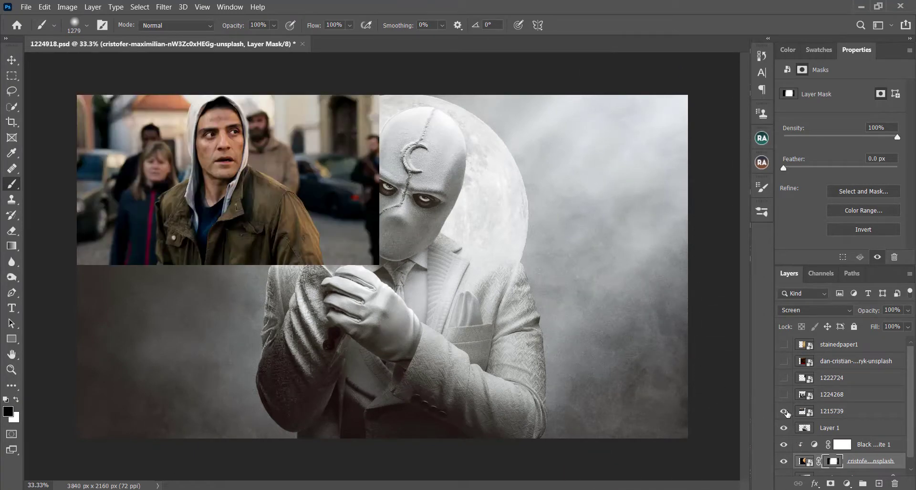
{"action": "left_click", "coordinate": [8, 110]}
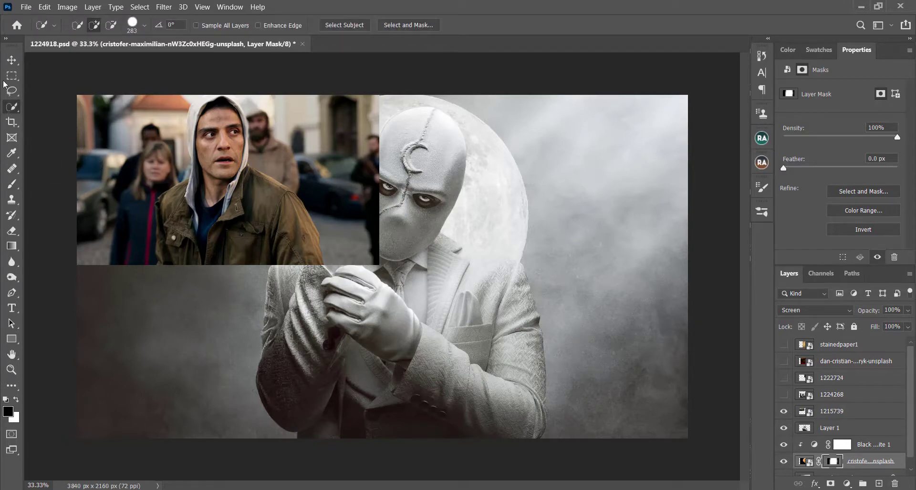
{"action": "left_click", "coordinate": [9, 63]}
{"action": "left_click_drag", "start_coordinate": [220, 137], "coordinate": [267, 210]}
{"action": "left_click_drag", "start_coordinate": [849, 313], "coordinate": [832, 314]}
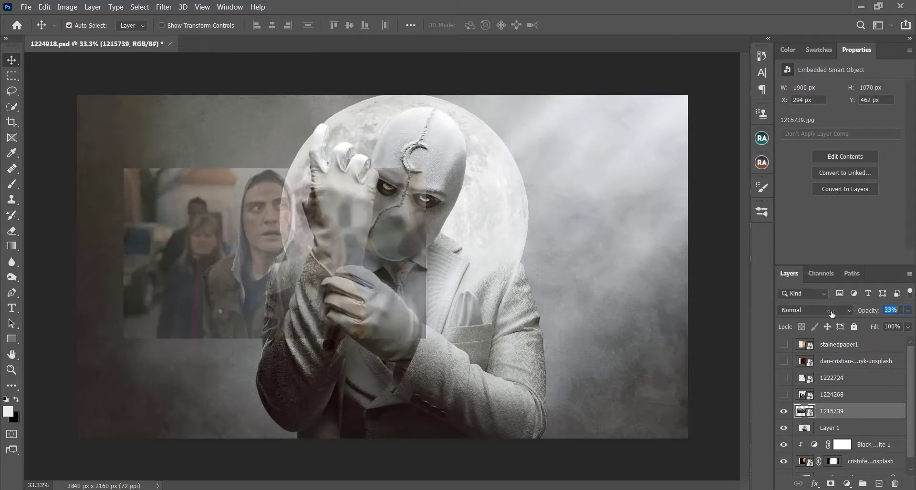
Rotate layer 1215739 to about -30.65° and scale it to about 460%, with the face beside the raised glove, then restore 100% opacity
{"action": "key", "text": "ctrl+t"}
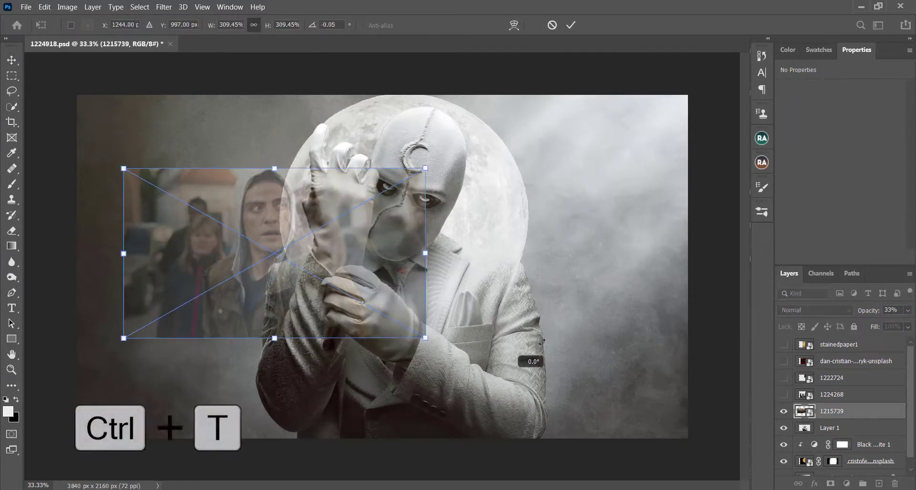
{"action": "left_click_drag", "start_coordinate": [520, 360], "coordinate": [509, 232]}
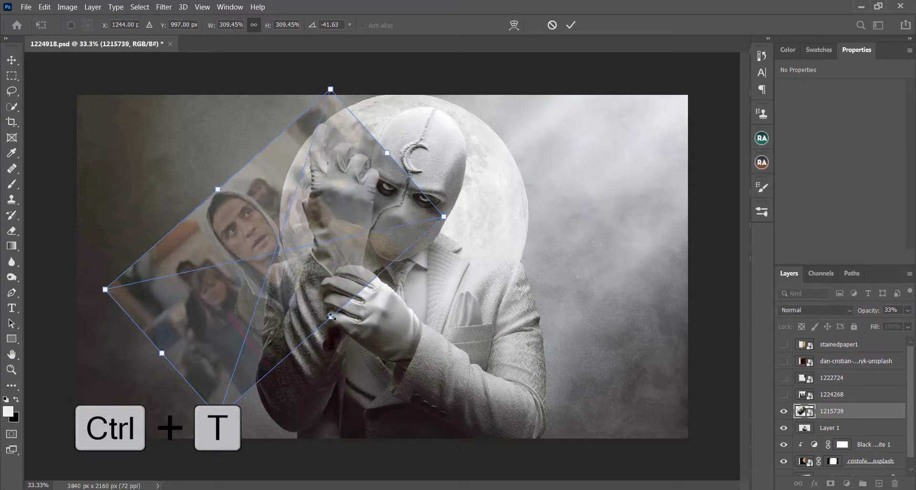
{"action": "left_click_drag", "start_coordinate": [332, 317], "coordinate": [365, 359]}
{"action": "left_click_drag", "start_coordinate": [345, 332], "coordinate": [350, 277]}
{"action": "left_click_drag", "start_coordinate": [500, 269], "coordinate": [517, 326]}
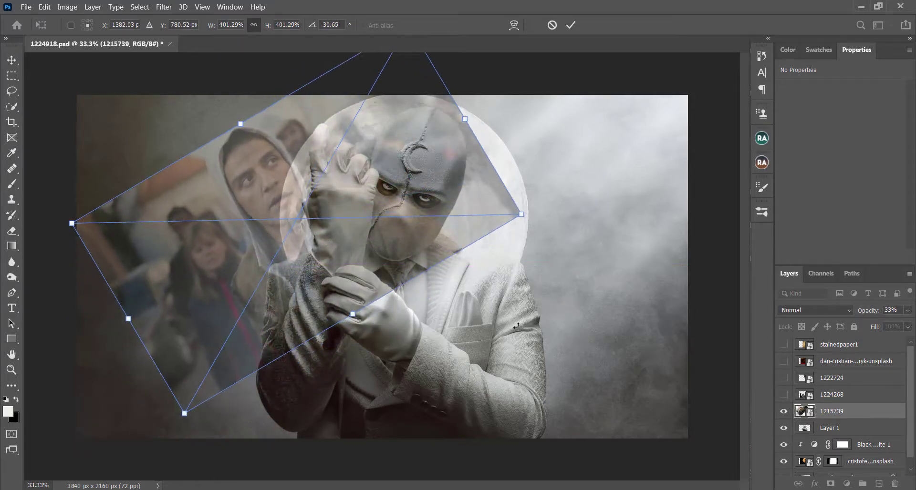
{"action": "left_click_drag", "start_coordinate": [351, 313], "coordinate": [349, 334]}
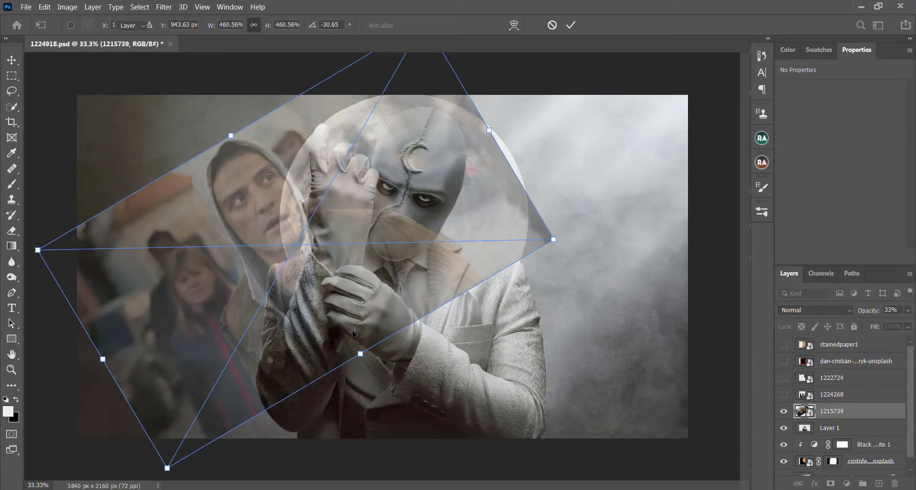
{"action": "key", "text": "Return"}
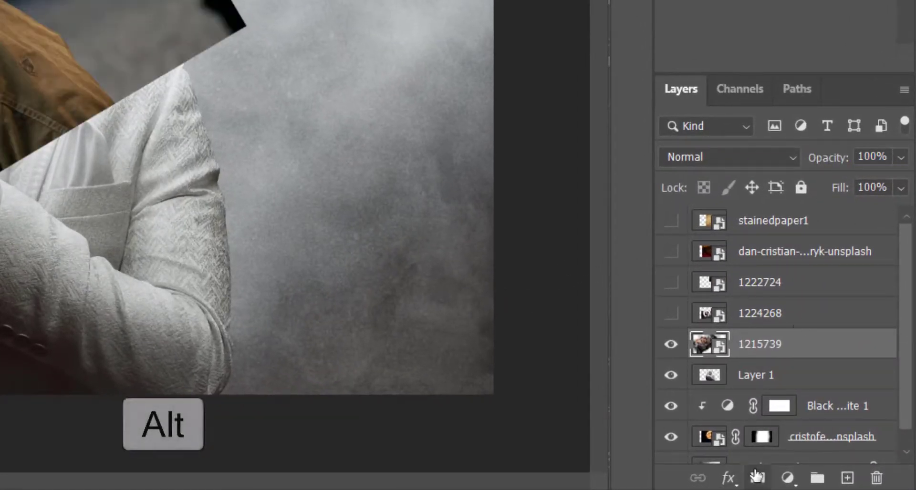
Add a black mask to layer 1215739 and reveal the hooded man's head with a soft white brush of about 790 px
{"action": "left_click", "coordinate": [758, 478], "text": "alt"}
{"action": "left_click", "coordinate": [11, 185]}
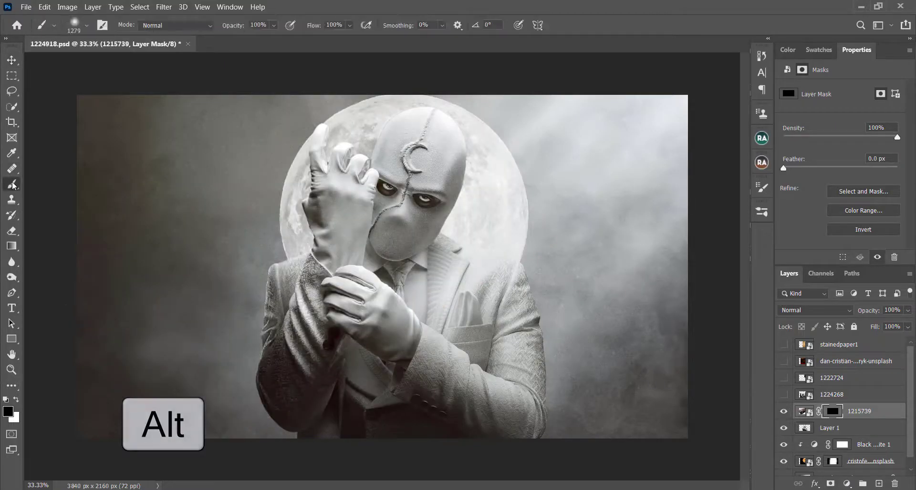
{"action": "key", "text": "x"}
{"action": "left_click_drag", "start_coordinate": [290, 242], "coordinate": [235, 243]}
{"action": "mouse_move", "coordinate": [239, 205]}
{"action": "left_mouse_down"}
{"action": "mouse_move", "coordinate": [267, 210]}
{"action": "mouse_move", "coordinate": [298, 253]}
{"action": "mouse_move", "coordinate": [267, 184]}
{"action": "mouse_move", "coordinate": [266, 261]}
{"action": "mouse_move", "coordinate": [293, 286]}
{"action": "mouse_move", "coordinate": [332, 251]}
{"action": "mouse_move", "coordinate": [368, 256]}
{"action": "left_mouse_up"}
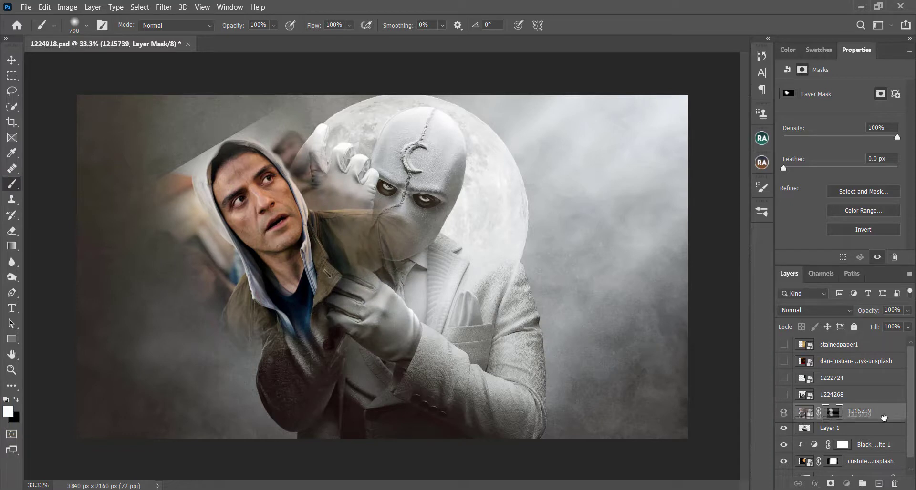
Move layer 1215739 below Layer 1 and paint black on its mask to hide the photo background around the hood
{"action": "left_click_drag", "start_coordinate": [883, 419], "coordinate": [861, 411]}
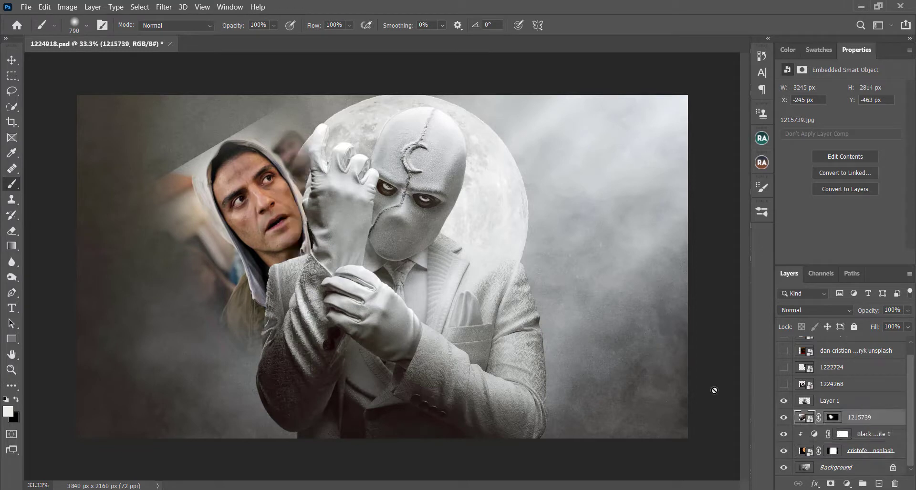
{"action": "left_click", "coordinate": [832, 419]}
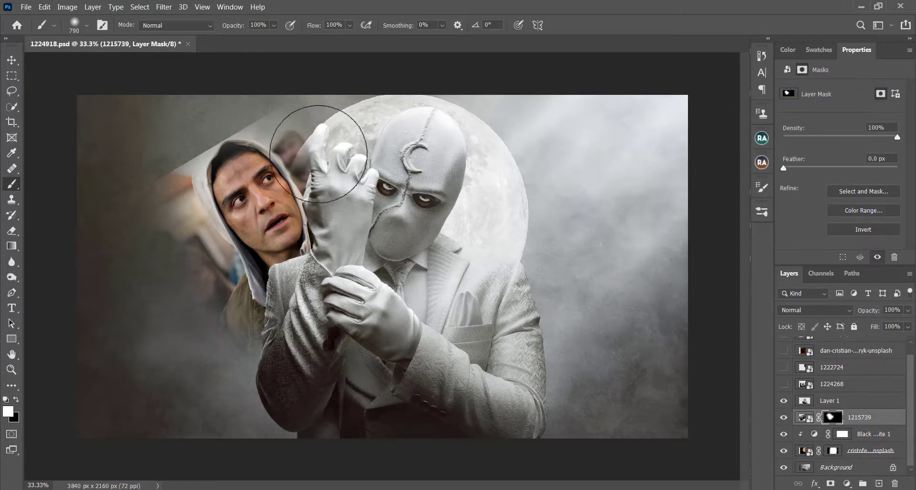
{"action": "key", "text": "x"}
{"action": "left_click_drag", "start_coordinate": [324, 165], "coordinate": [322, 112]}
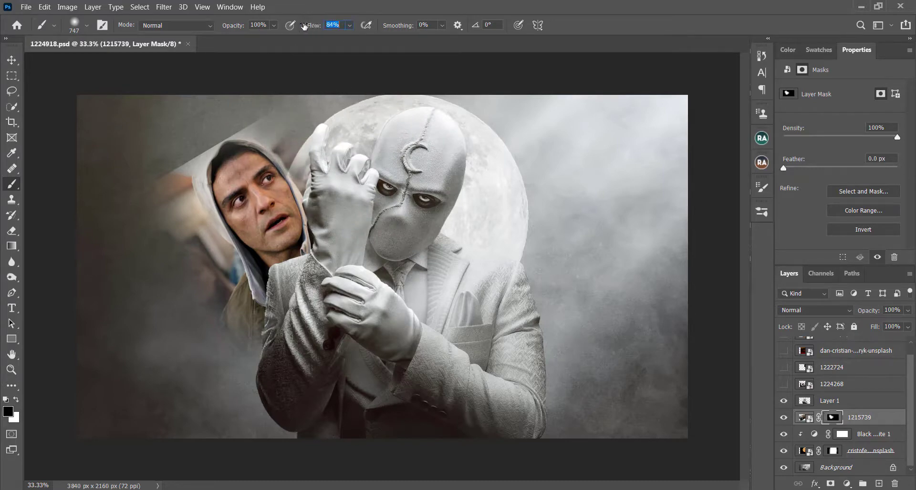
{"action": "mouse_move", "coordinate": [346, 113]}
{"action": "left_mouse_down"}
{"action": "mouse_move", "coordinate": [293, 85]}
{"action": "mouse_move", "coordinate": [264, 110]}
{"action": "mouse_move", "coordinate": [181, 147]}
{"action": "left_mouse_up"}
{"action": "right_click", "coordinate": [358, 137], "text": "alt"}
Refine the mask of layer 1215739 at 13% brush flow, fading the jacket and leftover background beside the hood and suit sleeve
{"action": "key", "text": "x"}
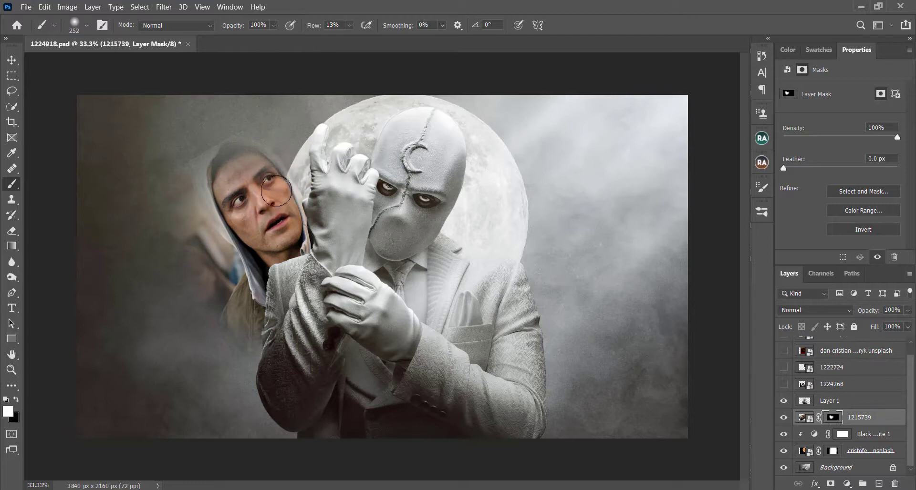
{"action": "right_click", "coordinate": [184, 138], "text": "alt"}
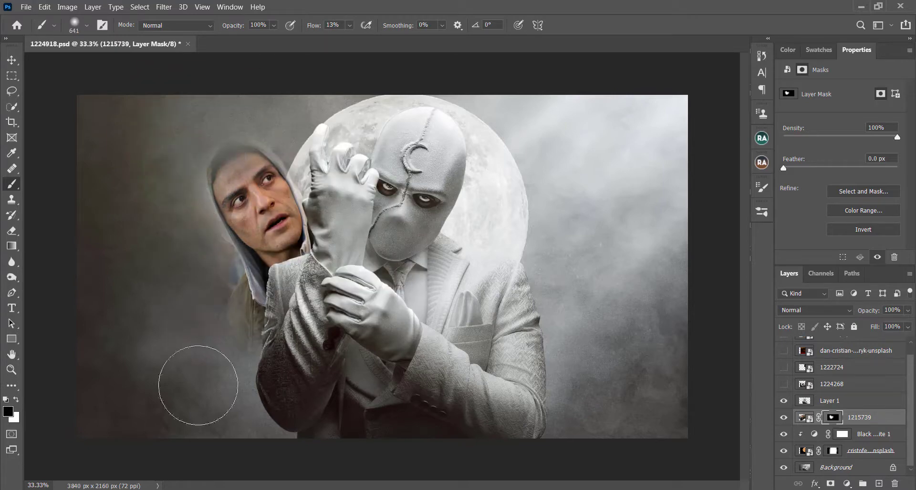
{"action": "left_click_drag", "start_coordinate": [199, 385], "coordinate": [200, 348]}
{"action": "left_click", "coordinate": [198, 351], "text": "alt"}
{"action": "key", "text": "d"}
{"action": "key", "text": "x"}
{"action": "mouse_move", "coordinate": [231, 387]}
{"action": "left_mouse_down"}
{"action": "mouse_move", "coordinate": [206, 399]}
{"action": "mouse_move", "coordinate": [192, 317]}
{"action": "mouse_move", "coordinate": [225, 395]}
{"action": "mouse_move", "coordinate": [206, 349]}
{"action": "left_mouse_up"}
{"action": "right_click", "coordinate": [244, 339], "text": "alt"}
{"action": "left_click_drag", "start_coordinate": [279, 357], "coordinate": [313, 287]}
{"action": "right_click", "coordinate": [260, 375], "text": "alt"}
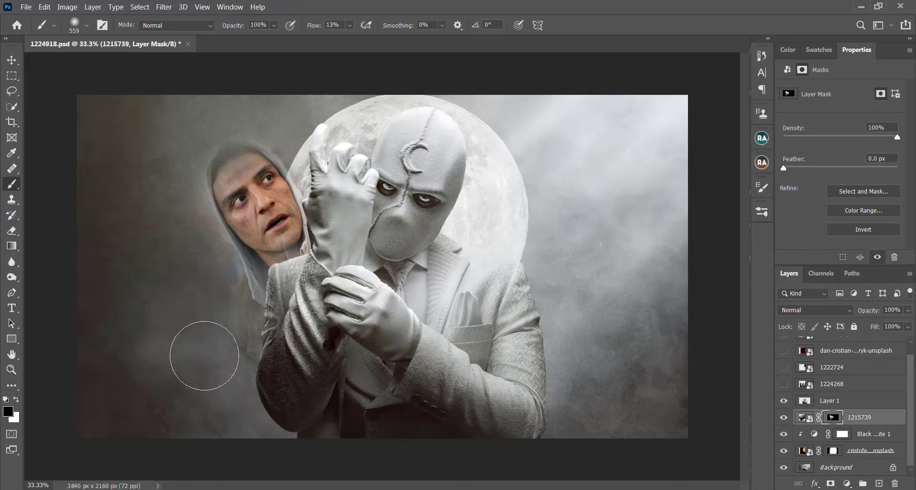
Soften the hood's outer edges on the mask of layer 1215739 with a large soft black brush at 1% flow
{"action": "right_click", "coordinate": [178, 175], "text": "alt"}
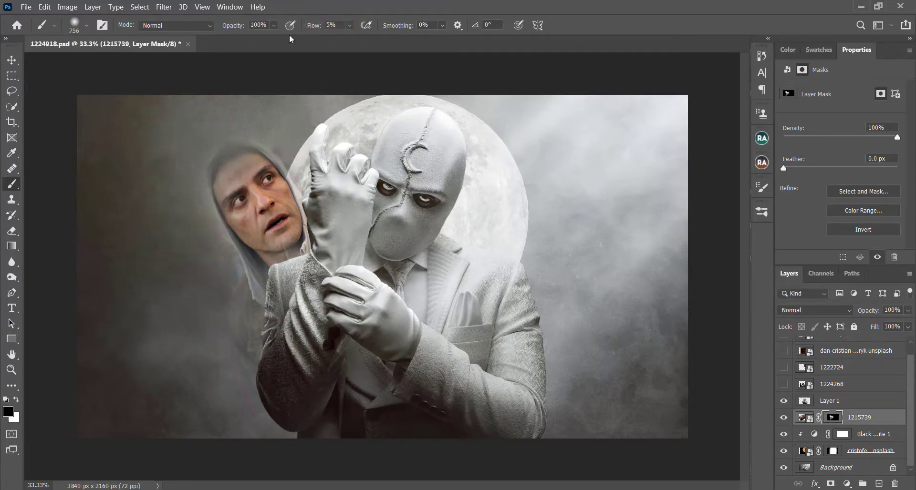
{"action": "right_click", "coordinate": [180, 153], "text": "alt"}
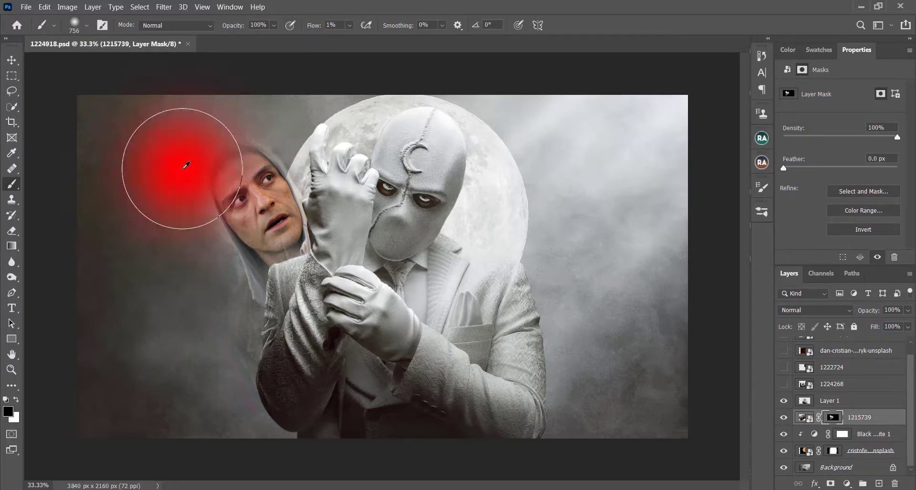
{"action": "mouse_move", "coordinate": [215, 337]}
{"action": "left_mouse_down"}
{"action": "mouse_move", "coordinate": [226, 364]}
{"action": "mouse_move", "coordinate": [240, 337]}
{"action": "mouse_move", "coordinate": [226, 343]}
{"action": "mouse_move", "coordinate": [203, 452]}
{"action": "mouse_move", "coordinate": [217, 362]}
{"action": "left_mouse_up"}
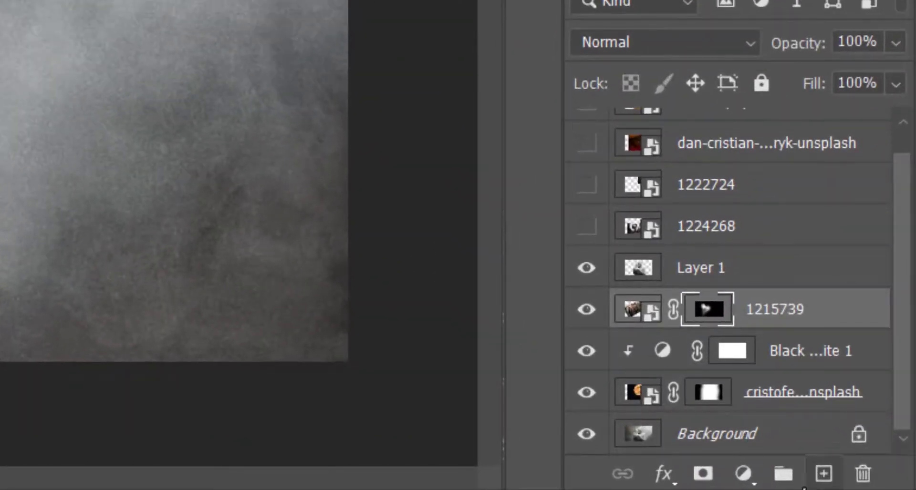
Add a Hue/Saturation adjustment clipped to layer 1215739 with saturation -71 and hue -6
{"action": "left_click", "coordinate": [743, 474]}
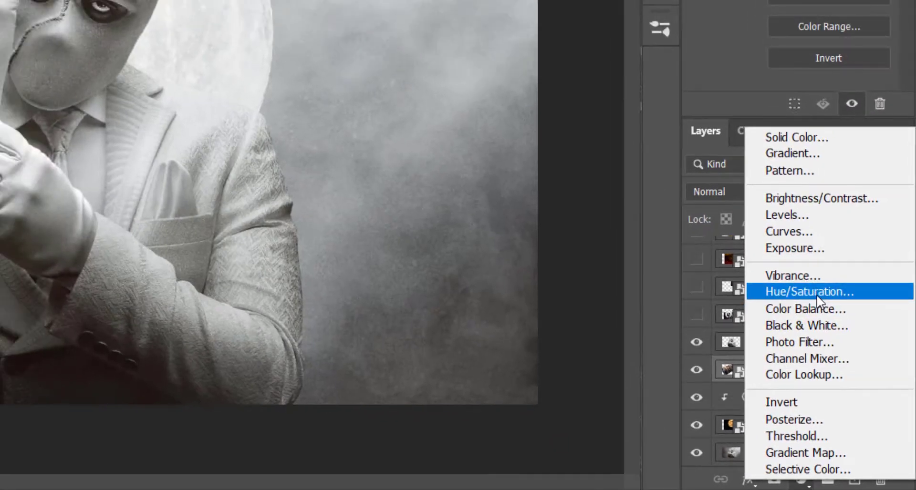
{"action": "left_click", "coordinate": [817, 298]}
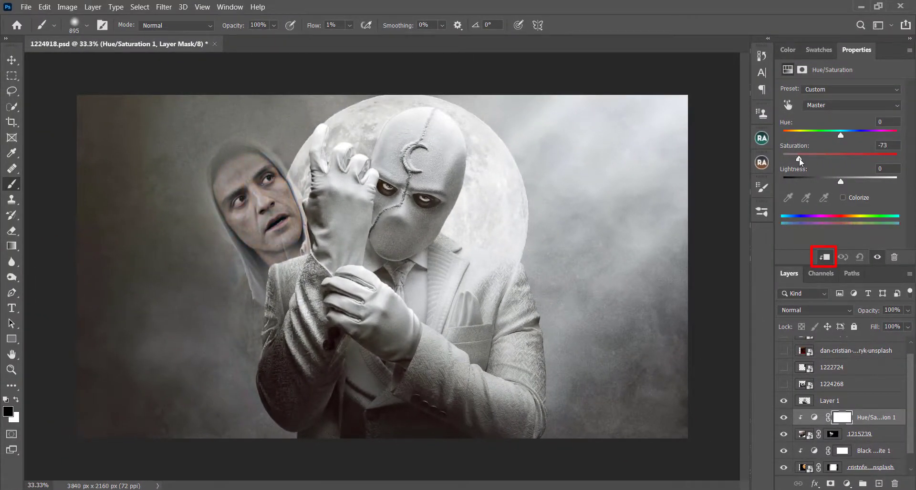
{"action": "left_click_drag", "start_coordinate": [834, 135], "coordinate": [837, 134]}
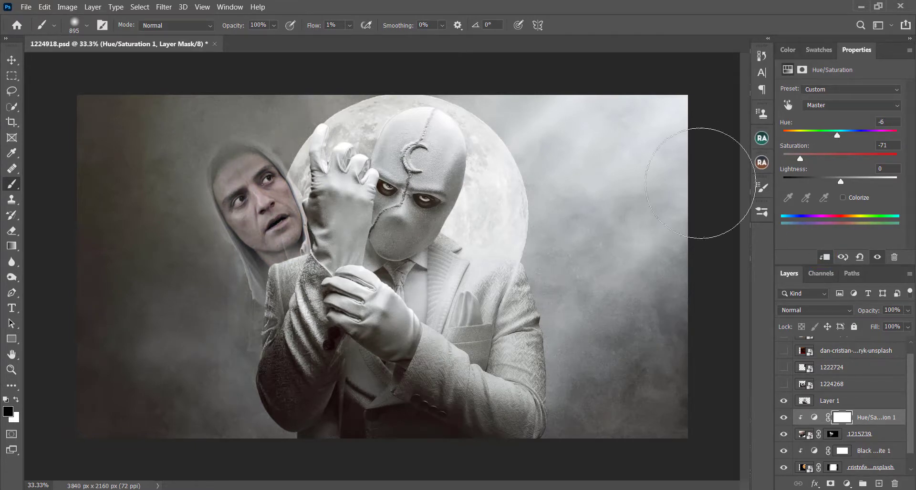
Paint white on the mask of layer 1215739 at 99% flow to restore the man's neck and hood next to the suit shoulder
{"action": "key", "text": "x"}
{"action": "mouse_move", "coordinate": [309, 250]}
{"action": "left_mouse_down"}
{"action": "mouse_move", "coordinate": [269, 255]}
{"action": "mouse_move", "coordinate": [258, 224]}
{"action": "left_mouse_up"}
{"action": "right_click", "coordinate": [278, 243]}
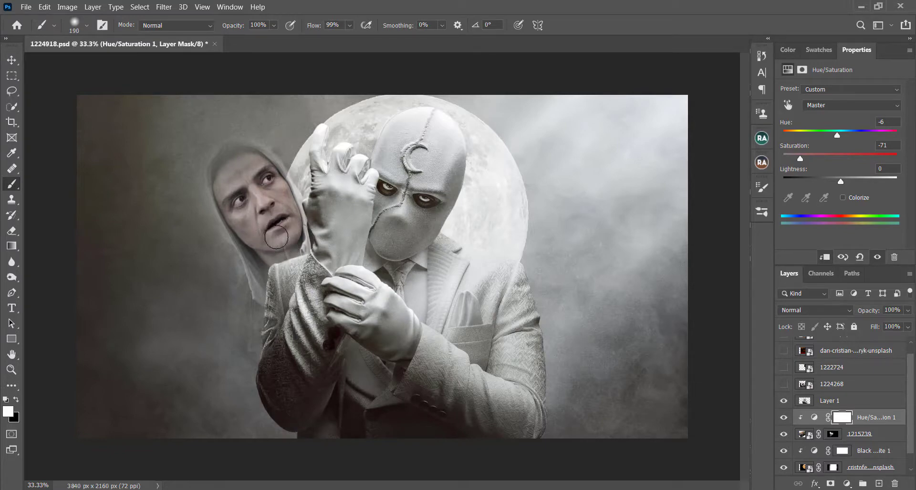
{"action": "key", "text": "ctrl+plus"}
{"action": "key", "text": "ctrl+plus"}
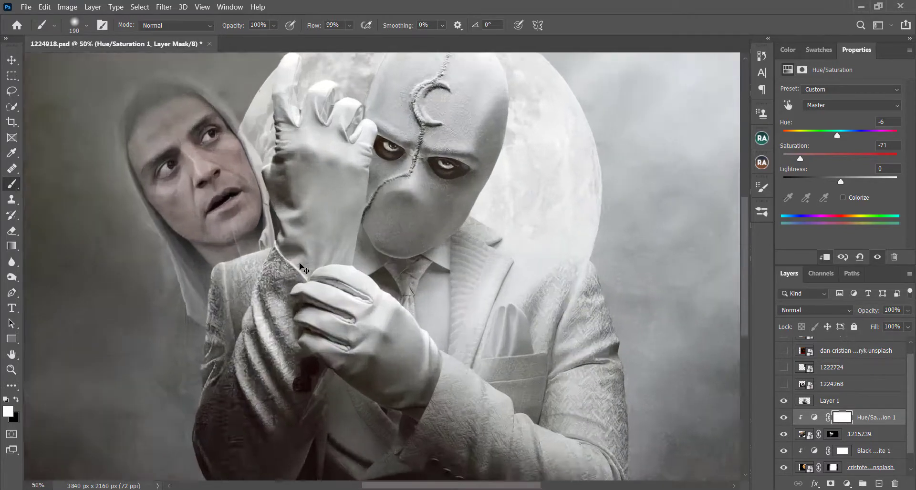
{"action": "left_click", "coordinate": [830, 435]}
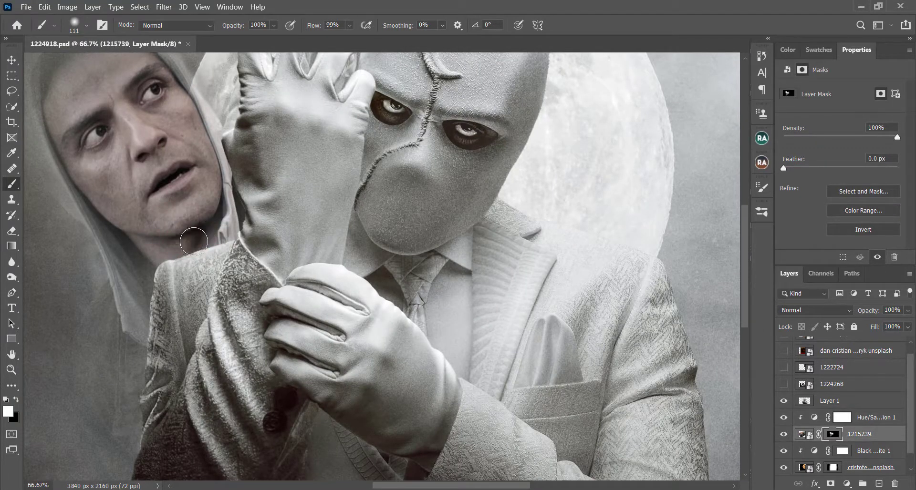
{"action": "left_click_drag", "start_coordinate": [194, 241], "coordinate": [171, 243]}
{"action": "left_click_drag", "start_coordinate": [139, 190], "coordinate": [170, 243]}
{"action": "left_click_drag", "start_coordinate": [190, 112], "coordinate": [222, 153]}
{"action": "left_click_drag", "start_coordinate": [119, 250], "coordinate": [192, 354]}
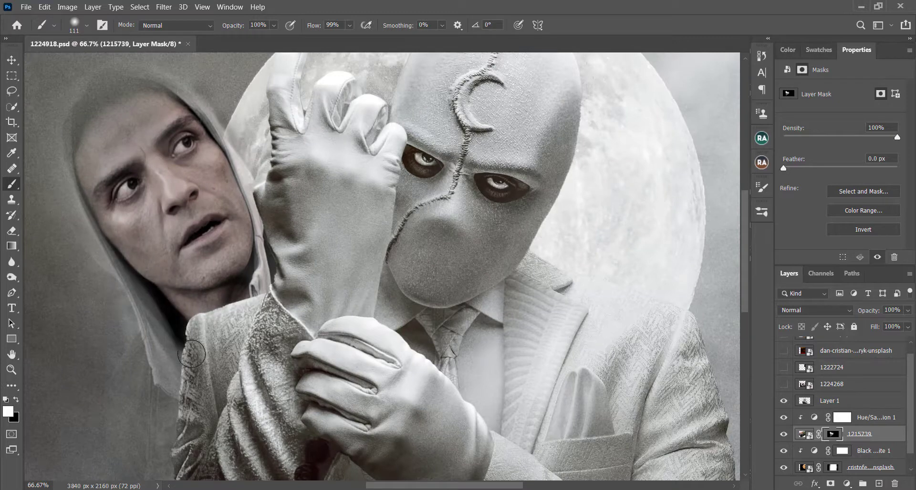
Blend the hood's edges on the mask of layer 1215739 with a soft brush at 3% flow, alternating black and white
{"action": "key", "text": "ctrl+minus"}
{"action": "key", "text": "x"}
{"action": "left_click_drag", "start_coordinate": [210, 320], "coordinate": [222, 310]}
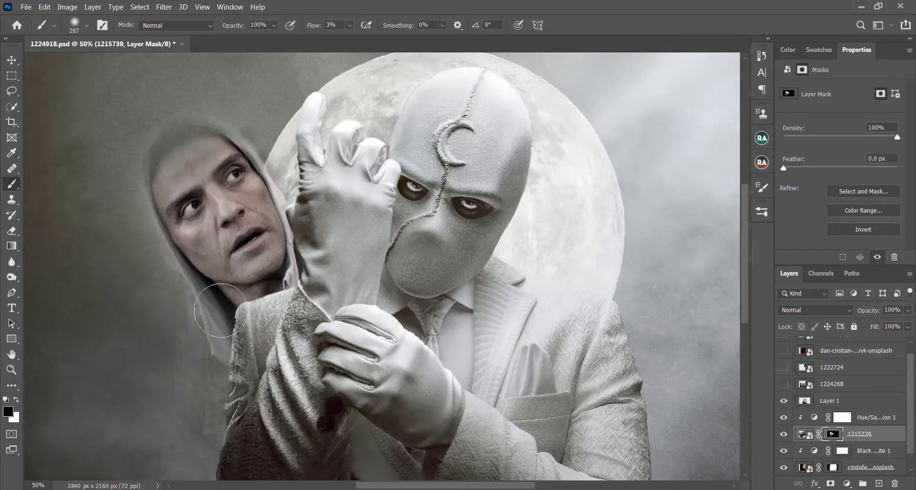
{"action": "mouse_move", "coordinate": [225, 190]}
{"action": "left_mouse_down"}
{"action": "mouse_move", "coordinate": [283, 176]}
{"action": "mouse_move", "coordinate": [301, 222]}
{"action": "left_mouse_up"}
{"action": "key", "text": "x"}
{"action": "left_click_drag", "start_coordinate": [285, 185], "coordinate": [257, 185]}
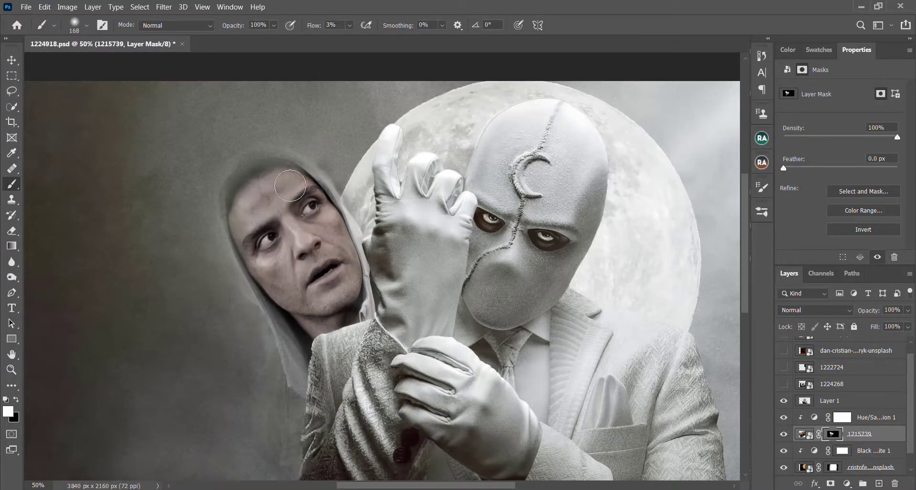
Show layer 1224268 and lower its opacity to 30% for aligning it with the masked figure
{"action": "key", "text": "ctrl+minus"}
{"action": "left_click", "coordinate": [786, 386]}
{"action": "key", "text": "ctrl+t"}
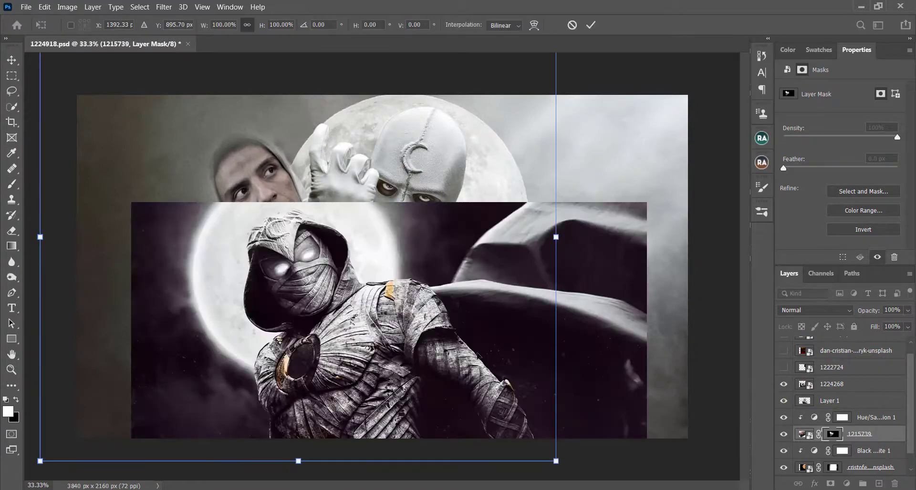
{"action": "key", "text": "Escape"}
{"action": "left_click", "coordinate": [838, 388]}
{"action": "left_click", "coordinate": [785, 402]}
{"action": "left_click", "coordinate": [784, 401]}
{"action": "key", "text": "ctrl+t"}
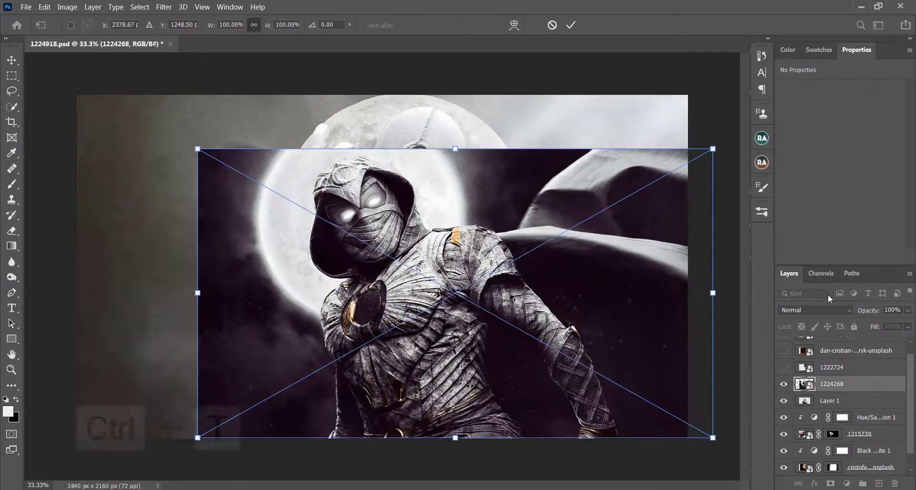
{"action": "left_click_drag", "start_coordinate": [862, 311], "coordinate": [827, 307]}
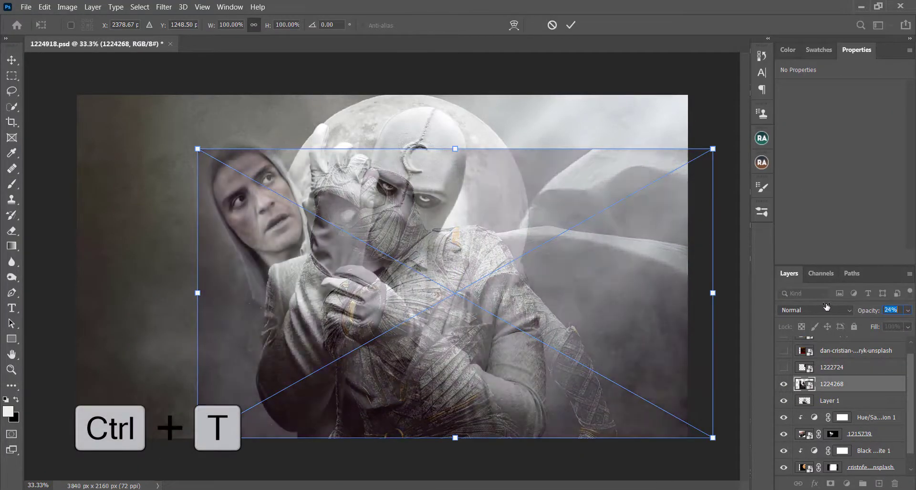
Rotate layer 1224268 by 48.89°, scale it to 130.56% and align its hooded mask with the masked figure's face
{"action": "left_click_drag", "start_coordinate": [609, 135], "coordinate": [674, 315]}
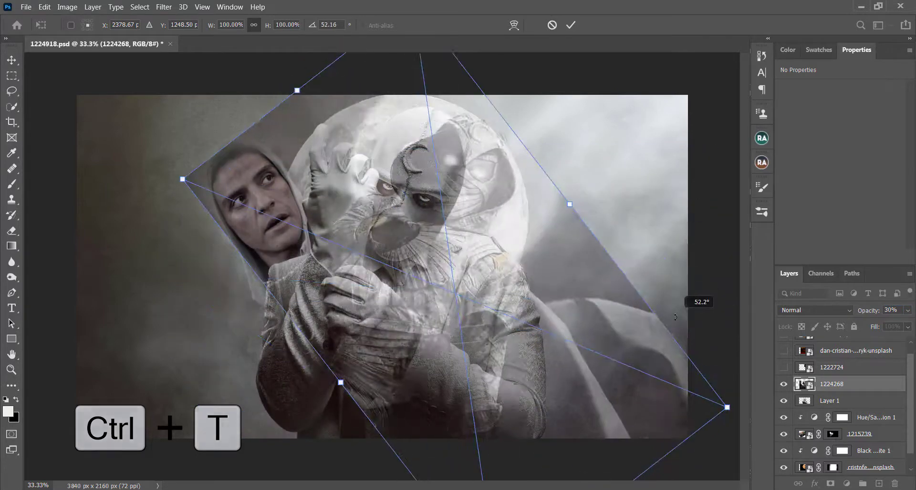
{"action": "left_click_drag", "start_coordinate": [571, 205], "coordinate": [657, 123]}
{"action": "left_click_drag", "start_coordinate": [472, 212], "coordinate": [347, 324]}
{"action": "key", "text": "ctrl+plus"}
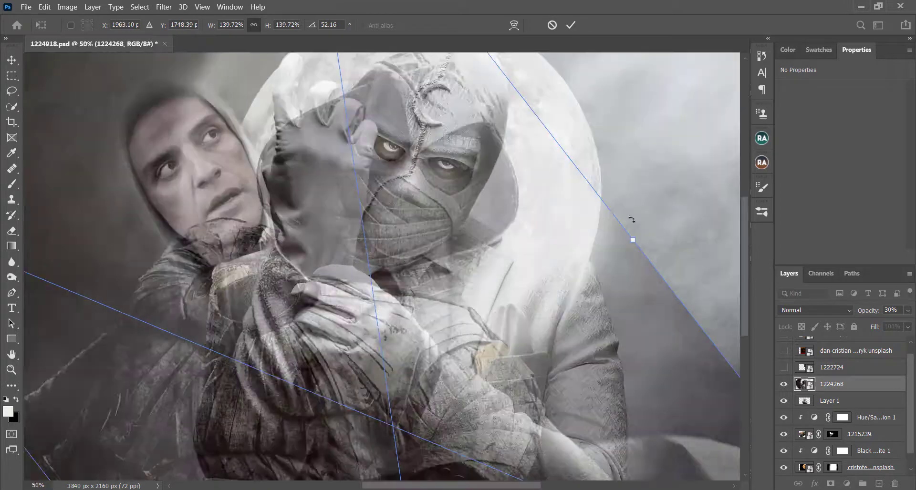
{"action": "left_click_drag", "start_coordinate": [631, 239], "coordinate": [602, 265]}
{"action": "left_click_drag", "start_coordinate": [591, 240], "coordinate": [574, 229]}
{"action": "left_click_drag", "start_coordinate": [414, 333], "coordinate": [447, 290]}
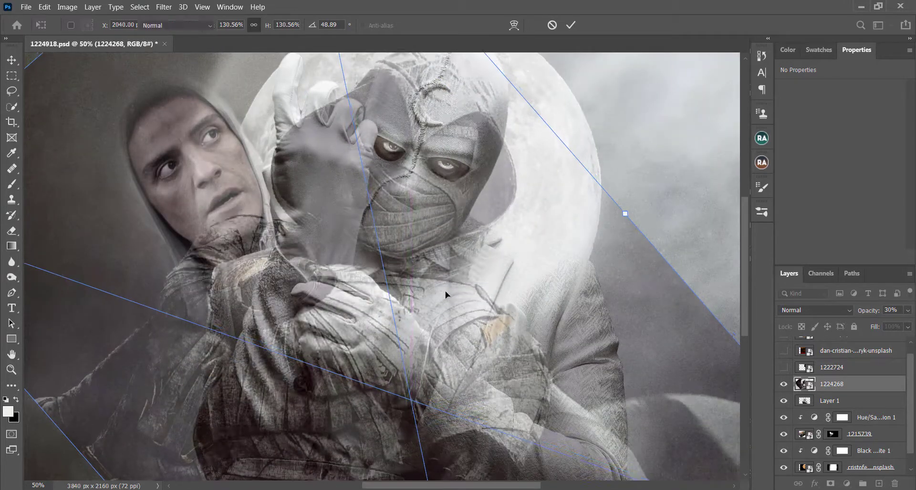
{"action": "key", "text": "Return"}
{"action": "key", "text": "b"}
{"action": "key", "text": "ctrl+0"}
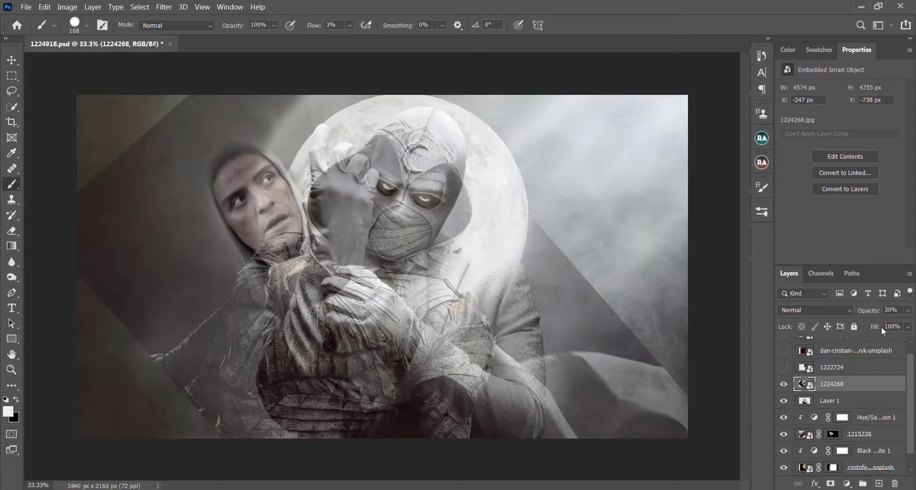
Restore layer 1224268 to 100% opacity and hide it with a black mask
{"action": "left_click_drag", "start_coordinate": [863, 314], "coordinate": [896, 313]}
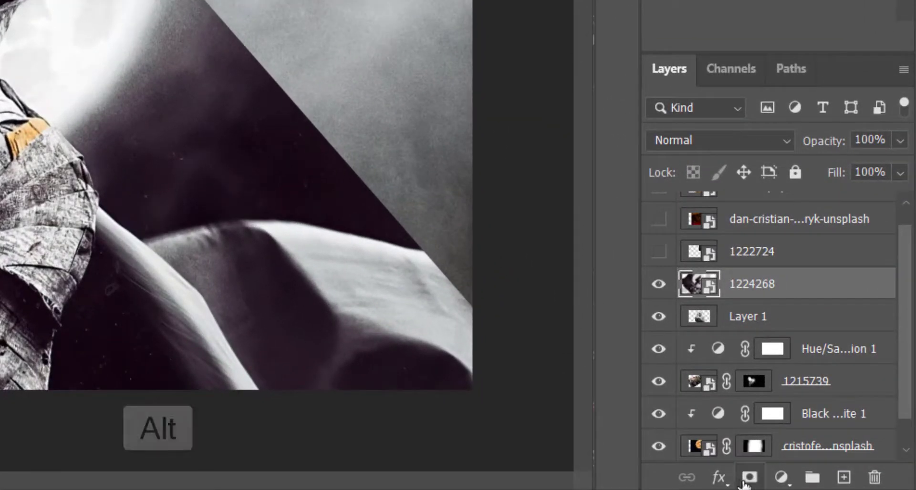
{"action": "left_click", "coordinate": [747, 479], "text": "alt"}
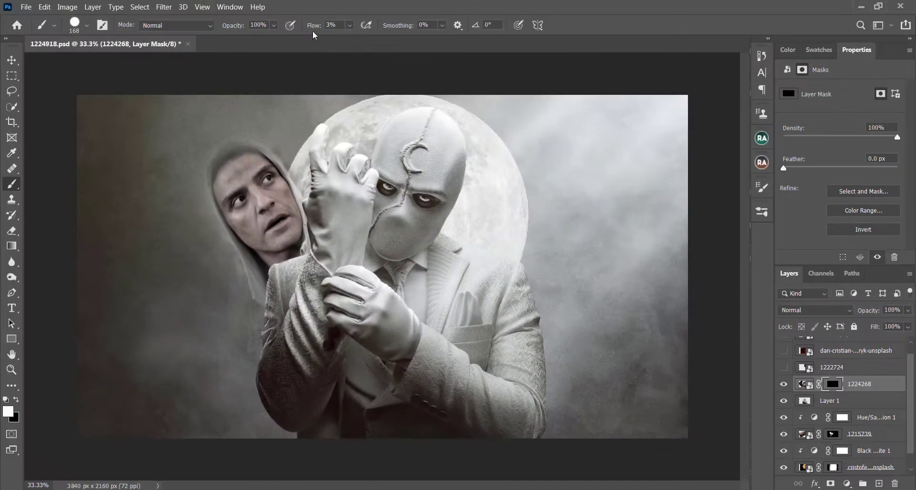
Reveal the glowing eye, wrapped face and dark hood on the mask of layer 1224268 with a soft 235 px white brush at 100% flow
{"action": "left_click_drag", "start_coordinate": [426, 191], "coordinate": [433, 192]}
{"action": "left_click", "coordinate": [425, 196]}
{"action": "right_click", "coordinate": [434, 169]}
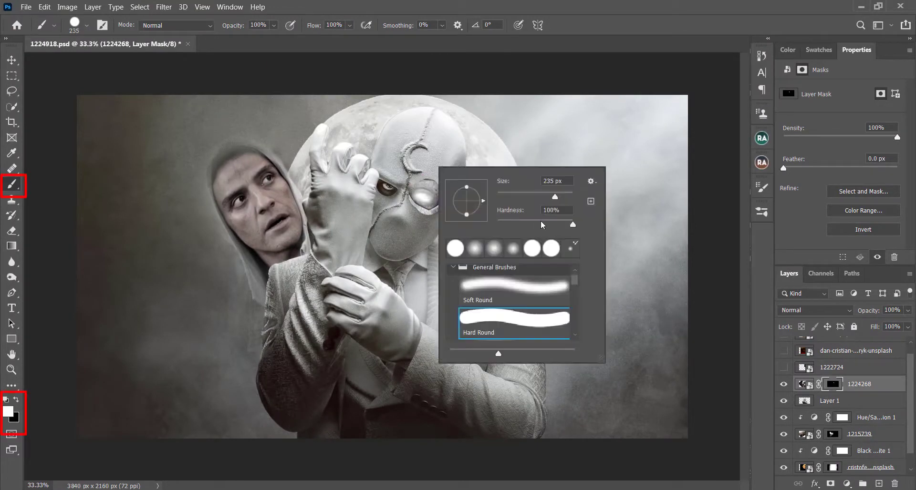
{"action": "key", "text": "Return"}
{"action": "left_click_drag", "start_coordinate": [453, 155], "coordinate": [431, 170]}
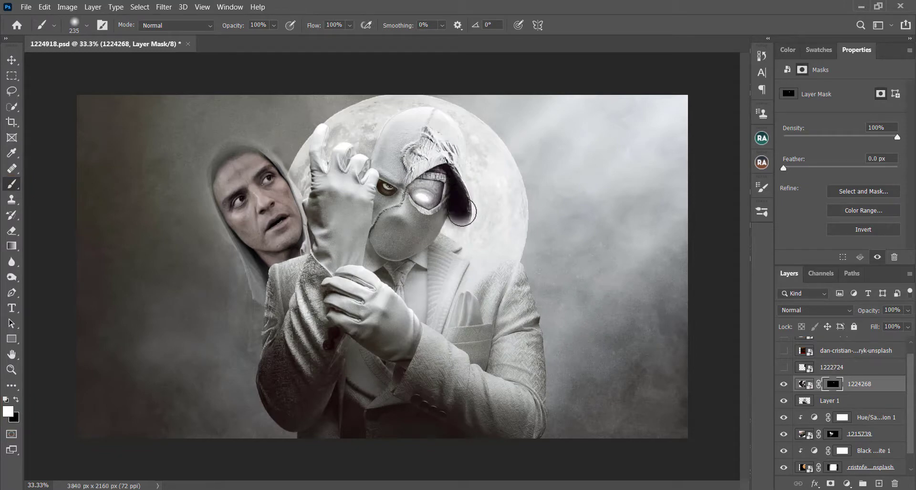
{"action": "mouse_move", "coordinate": [462, 213]}
{"action": "left_mouse_down"}
{"action": "mouse_move", "coordinate": [451, 228]}
{"action": "mouse_move", "coordinate": [392, 243]}
{"action": "left_mouse_up"}
Paint black at 5% flow on the mask of layer 1224268 to bring back the smooth forehead and crescent above the hood
{"action": "key", "text": "ctrl+plus"}
{"action": "right_click", "coordinate": [352, 168]}
{"action": "key", "text": "Return"}
{"action": "key", "text": "x"}
{"action": "double_click", "coordinate": [334, 26]}
{"action": "type", "text": "5"}
{"action": "key", "text": "Return"}
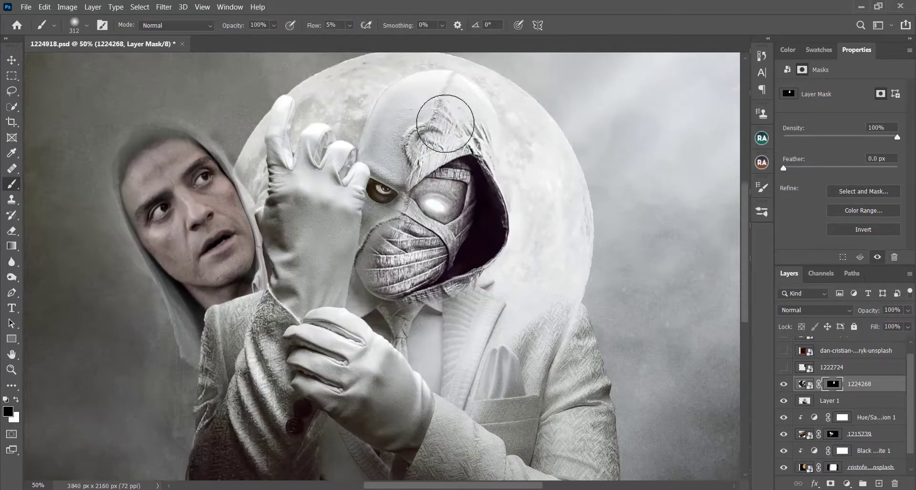
{"action": "left_click_drag", "start_coordinate": [445, 124], "coordinate": [470, 125]}
{"action": "right_click", "coordinate": [488, 123]}
{"action": "key", "text": "Return"}
{"action": "left_click_drag", "start_coordinate": [488, 125], "coordinate": [494, 149]}
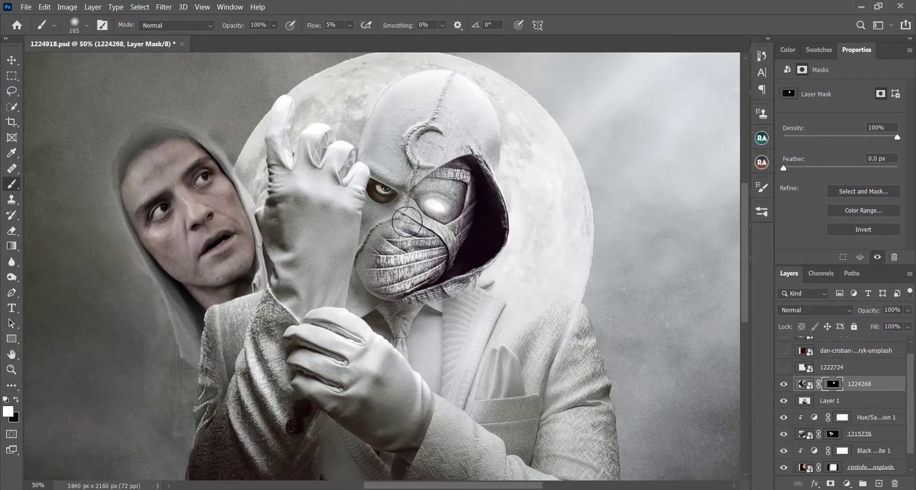
Refine the mask of layer 1224268 with small soft black and white strokes so the wrapped face meets the stitched seam
{"action": "key", "text": "x"}
{"action": "scroll", "coordinate": [402, 213], "scroll_direction": "up", "scroll_amount": 4}
{"action": "left_click_drag", "start_coordinate": [432, 120], "coordinate": [397, 210]}
{"action": "key", "text": "x"}
{"action": "key", "text": "x"}
{"action": "left_click_drag", "start_coordinate": [427, 144], "coordinate": [344, 346]}
{"action": "left_click_drag", "start_coordinate": [305, 372], "coordinate": [375, 284]}
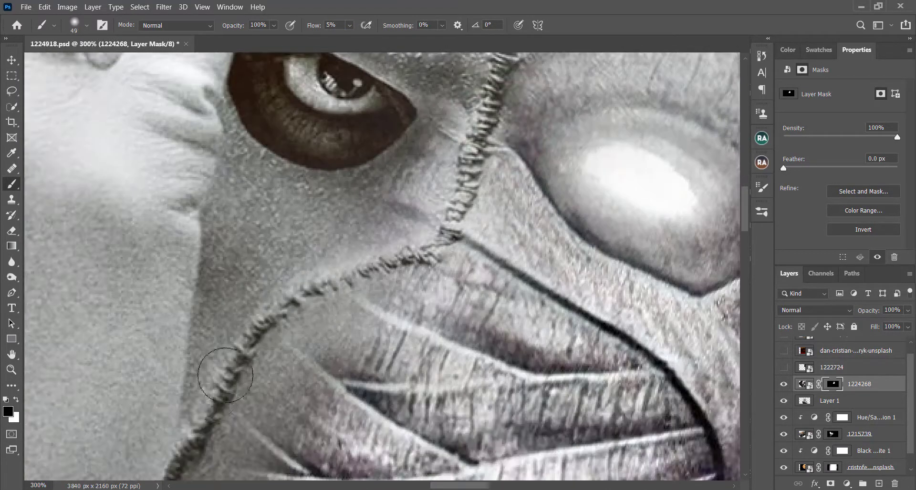
{"action": "left_click_drag", "start_coordinate": [225, 376], "coordinate": [295, 259]}
{"action": "key", "text": "x"}
{"action": "mouse_move", "coordinate": [314, 318]}
{"action": "left_mouse_down"}
{"action": "mouse_move", "coordinate": [355, 367]}
{"action": "mouse_move", "coordinate": [357, 330]}
{"action": "left_mouse_up"}
{"action": "left_click_drag", "start_coordinate": [296, 415], "coordinate": [362, 418]}
{"action": "left_click_drag", "start_coordinate": [364, 184], "coordinate": [437, 142]}
{"action": "left_click_drag", "start_coordinate": [500, 72], "coordinate": [500, 289]}
{"action": "key", "text": "x"}
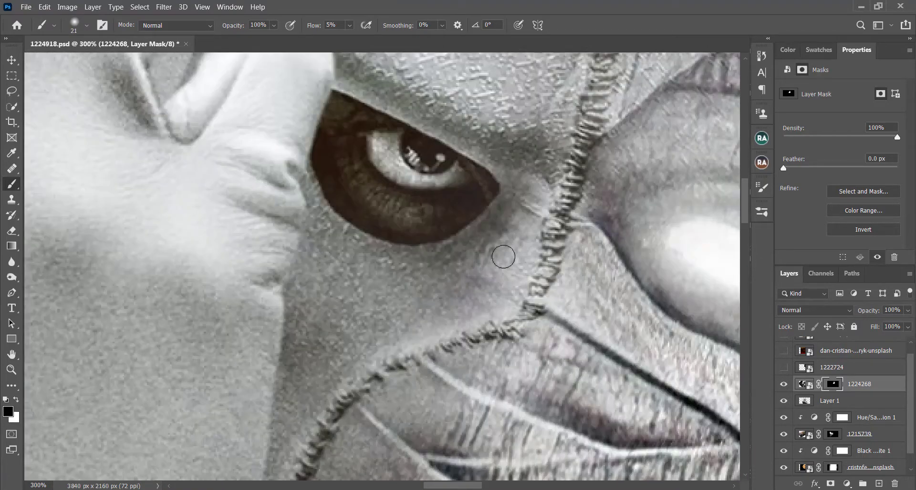
{"action": "left_click_drag", "start_coordinate": [503, 257], "coordinate": [473, 286]}
{"action": "left_click_drag", "start_coordinate": [510, 281], "coordinate": [252, 339]}
Hide the leftover background beneath the hood on the mask of layer 1224268 with a black brush at 60% flow
{"action": "scroll", "coordinate": [336, 341], "scroll_direction": "down", "scroll_amount": 4}
{"action": "scroll", "coordinate": [430, 405], "scroll_direction": "up", "scroll_amount": 2}
{"action": "left_click_drag", "start_coordinate": [636, 321], "coordinate": [580, 422]}
{"action": "key", "text": "shift+6"}
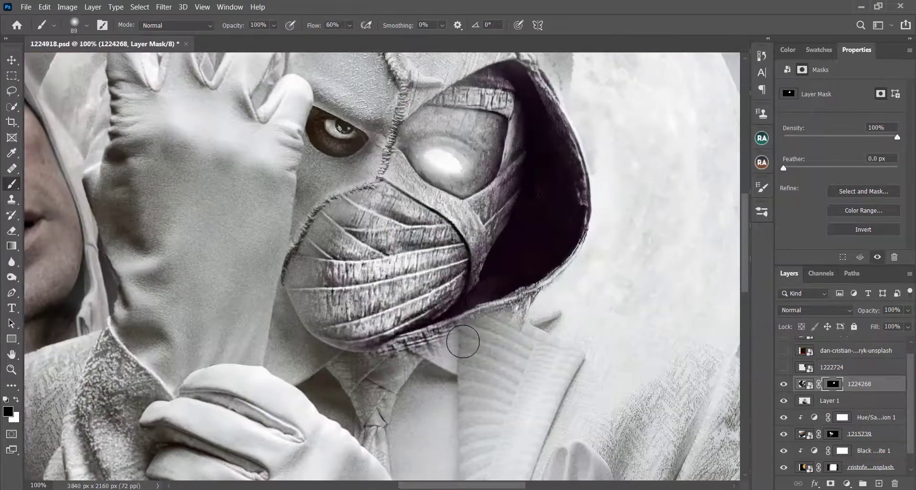
{"action": "mouse_move", "coordinate": [463, 341]}
{"action": "left_mouse_down"}
{"action": "mouse_move", "coordinate": [452, 343]}
{"action": "mouse_move", "coordinate": [514, 296]}
{"action": "left_mouse_up"}
Shift layer 1224268 slightly downward over the masked figure's face
{"action": "key", "text": "ctrl+minus"}
{"action": "key", "text": "ctrl+minus"}
{"action": "key", "text": "ctrl+t"}
{"action": "key", "text": "ctrl+minus"}
{"action": "left_click_drag", "start_coordinate": [503, 162], "coordinate": [503, 175]}
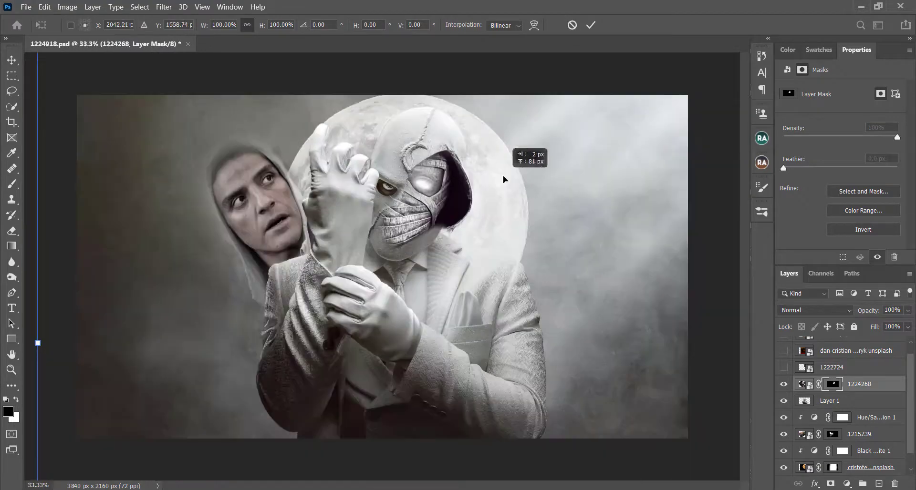
{"action": "key", "text": "Return"}
Trim the mask of layer 1224268 along the hood's lower rim with a small black brush, clearing residue over the collar
{"action": "key", "text": "x"}
{"action": "scroll", "coordinate": [443, 200], "scroll_direction": "up", "scroll_amount": 3}
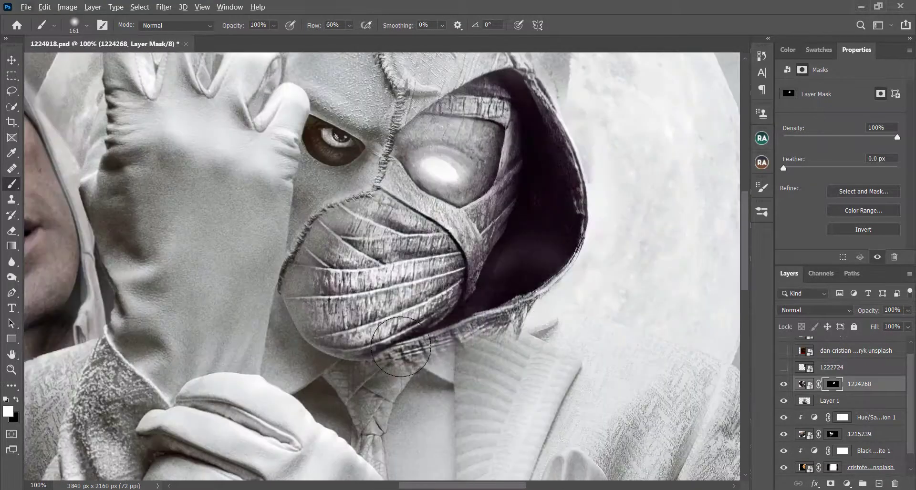
{"action": "key", "text": "x"}
{"action": "left_click_drag", "start_coordinate": [389, 373], "coordinate": [535, 313]}
{"action": "scroll", "coordinate": [449, 334], "scroll_direction": "up", "scroll_amount": 2}
{"action": "left_click_drag", "start_coordinate": [702, 276], "coordinate": [635, 274]}
{"action": "left_click_drag", "start_coordinate": [699, 243], "coordinate": [127, 430]}
{"action": "left_click_drag", "start_coordinate": [614, 268], "coordinate": [523, 315]}
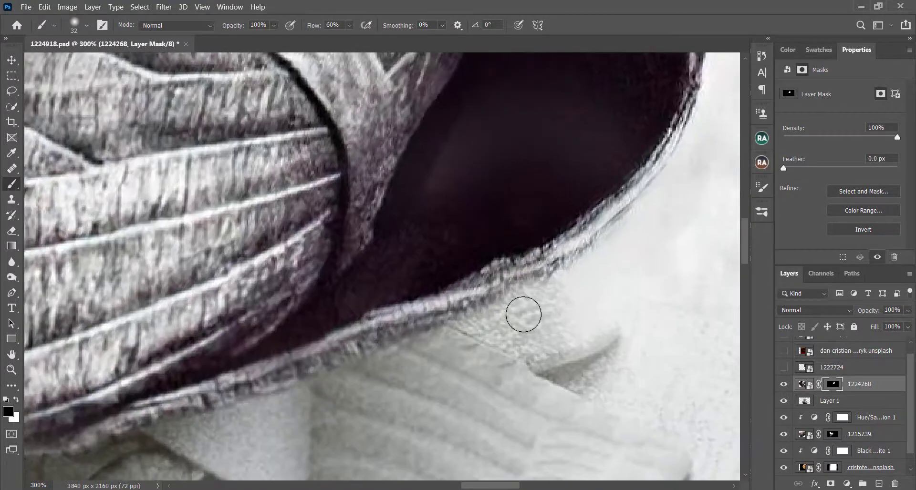
Soften the transitions around the hood and face on the mask of layer 1224268 at 9% flow
{"action": "key", "text": "ctrl+minus"}
{"action": "key", "text": "ctrl+minus"}
{"action": "key", "text": "ctrl+minus"}
{"action": "key", "text": "shift+0"}
{"action": "key", "text": "shift+9"}
{"action": "key", "text": "ctrl+plus"}
{"action": "key", "text": "ctrl+plus"}
{"action": "mouse_move", "coordinate": [444, 343]}
{"action": "left_mouse_down"}
{"action": "mouse_move", "coordinate": [184, 429]}
{"action": "mouse_move", "coordinate": [521, 307]}
{"action": "left_mouse_up"}
{"action": "mouse_move", "coordinate": [217, 325]}
{"action": "left_mouse_down"}
{"action": "mouse_move", "coordinate": [301, 395]}
{"action": "mouse_move", "coordinate": [281, 433]}
{"action": "left_mouse_up"}
{"action": "key", "text": "x"}
{"action": "left_click_drag", "start_coordinate": [512, 193], "coordinate": [522, 288]}
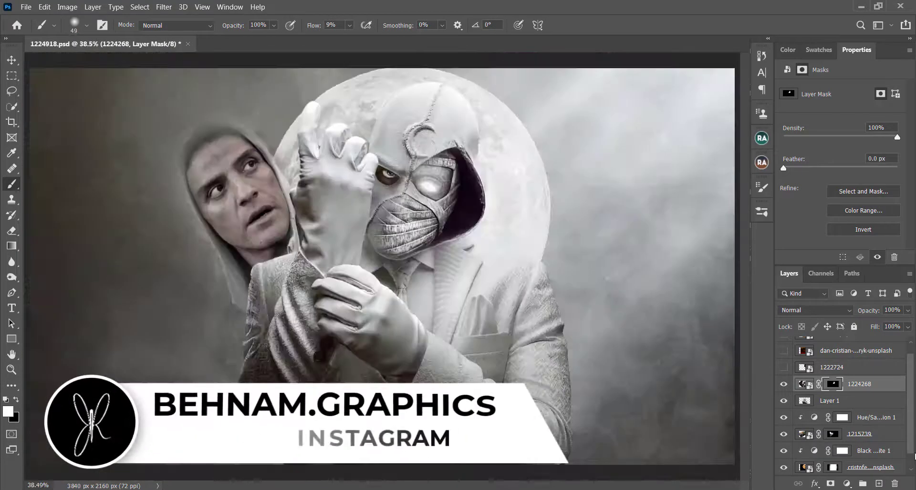
Add a Hue/Saturation adjustment clipped to layer 1224268 with saturation -100
{"action": "left_click", "coordinate": [847, 484]}
{"action": "left_click", "coordinate": [855, 373]}
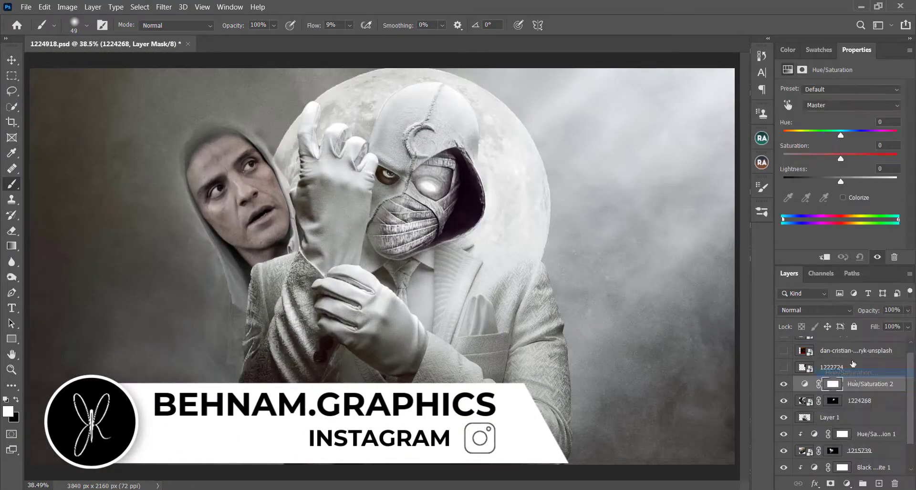
{"action": "left_click_drag", "start_coordinate": [830, 161], "coordinate": [769, 170]}
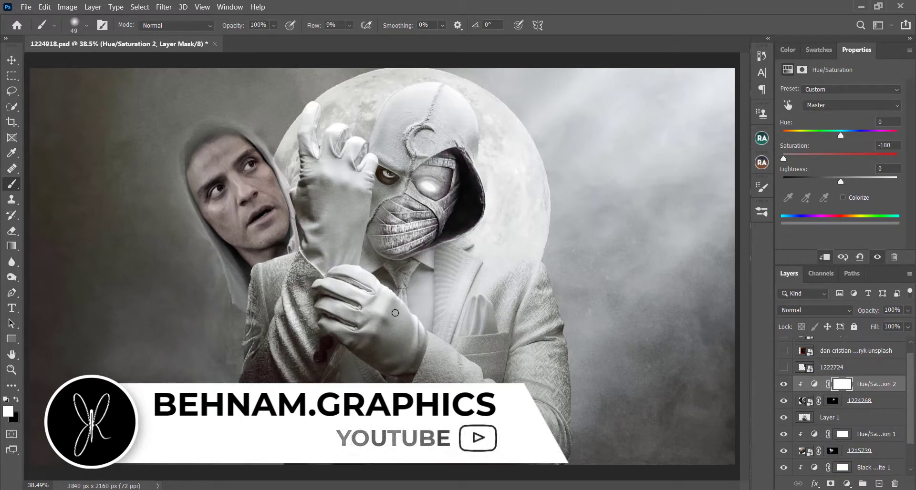
Show layer 1222724 and make it the active layer
{"action": "left_click", "coordinate": [784, 368]}
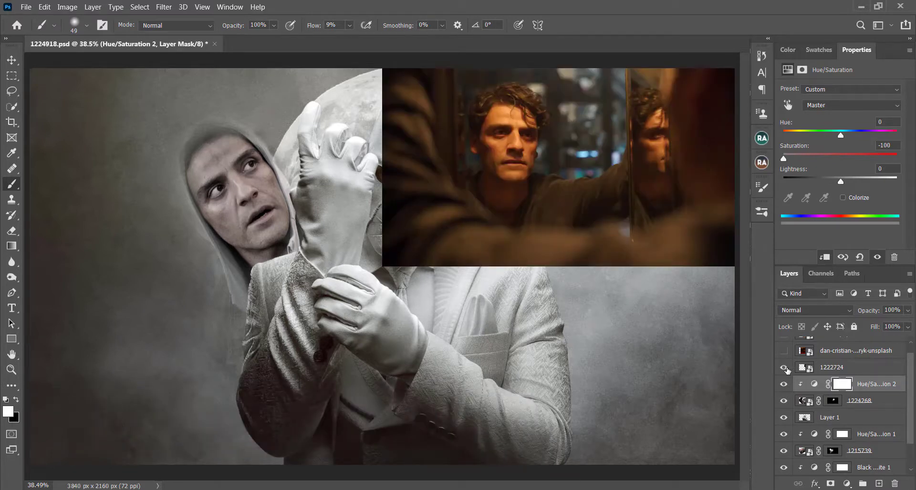
{"action": "key", "text": "ctrl+t"}
{"action": "left_click", "coordinate": [486, 197]}
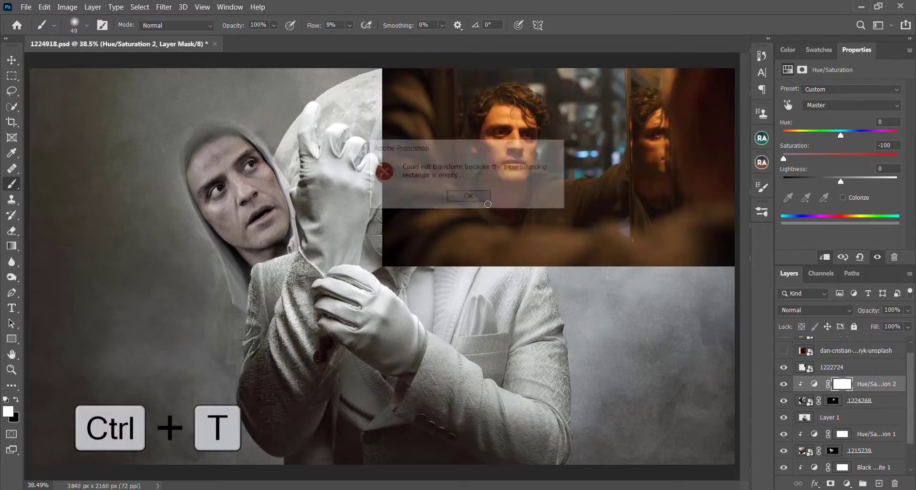
{"action": "left_click", "coordinate": [833, 369]}
{"action": "scroll", "coordinate": [832, 382], "scroll_direction": "up", "scroll_amount": 1}
Enlarge layer 1222724 to about 151%, rotate it about 31° and lower its opacity to 44% for placement over the figure
{"action": "key", "text": "ctrl+t"}
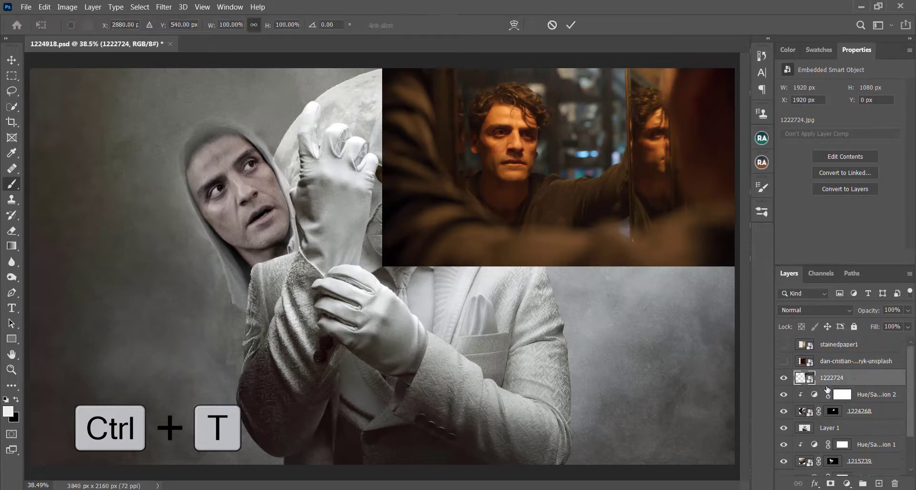
{"action": "left_click_drag", "start_coordinate": [628, 231], "coordinate": [594, 266]}
{"action": "left_click_drag", "start_coordinate": [663, 365], "coordinate": [566, 478]}
{"action": "left_click_drag", "start_coordinate": [865, 313], "coordinate": [830, 313]}
{"action": "left_click_drag", "start_coordinate": [674, 294], "coordinate": [820, 378]}
{"action": "left_click_drag", "start_coordinate": [543, 322], "coordinate": [526, 339]}
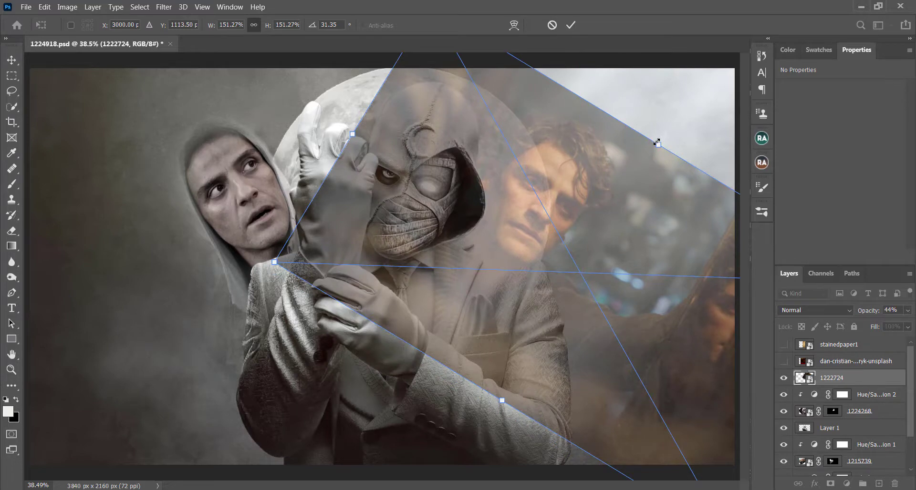
Fine-tune the size and position of layer 1222724 so its face sits just beside the open side of the hood
{"action": "left_click_drag", "start_coordinate": [658, 141], "coordinate": [642, 146]}
{"action": "left_click_drag", "start_coordinate": [585, 191], "coordinate": [591, 181]}
{"action": "key", "text": "Return"}
{"action": "key", "text": "b"}
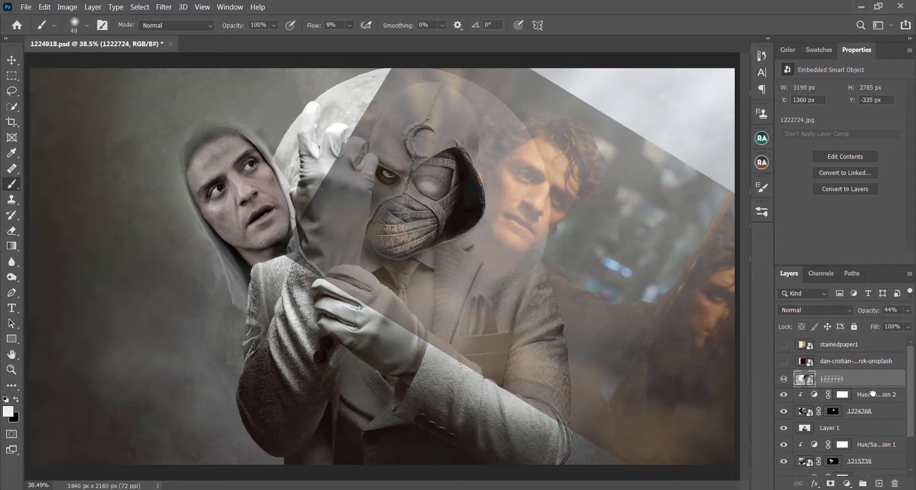
Move layer 1222724 directly beneath layer 1215739 and restore its opacity to 100%
{"action": "left_click_drag", "start_coordinate": [872, 393], "coordinate": [843, 414]}
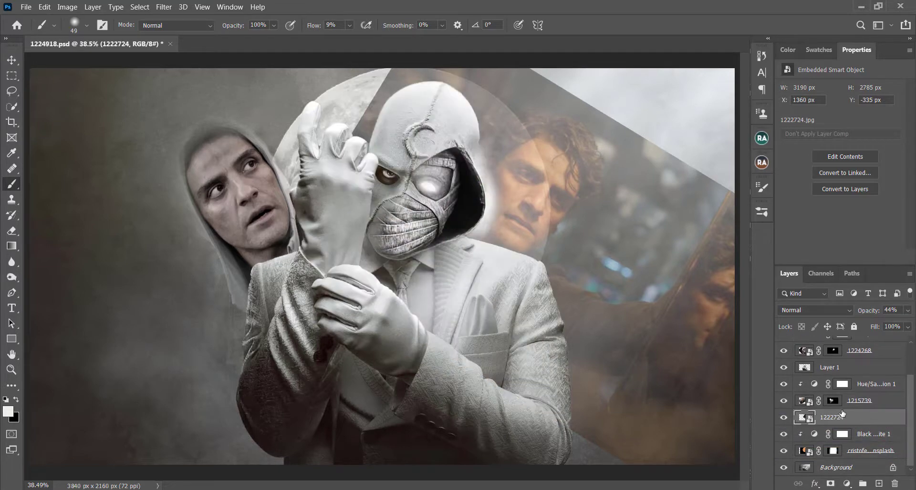
{"action": "left_click_drag", "start_coordinate": [859, 312], "coordinate": [913, 311]}
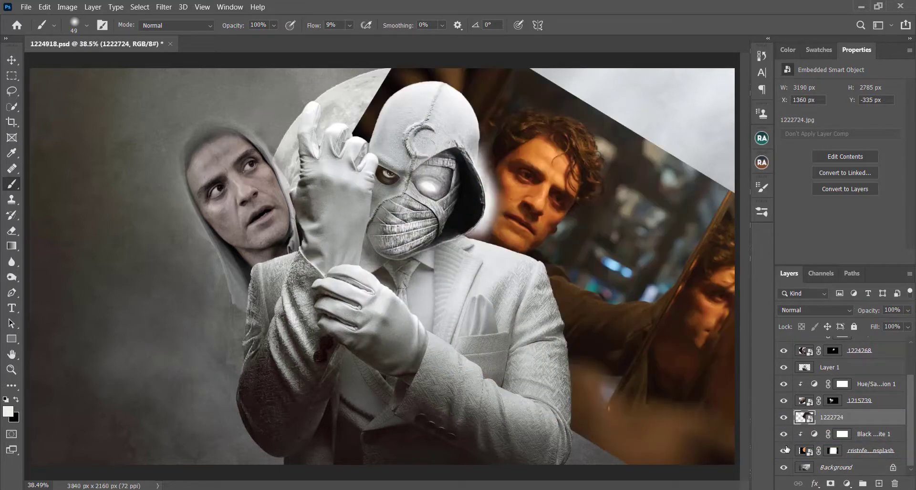
Hide layer 1222724 with a black mask and reveal the portrait's face and shoulder with a soft white brush
{"action": "left_click", "coordinate": [832, 483], "text": "alt"}
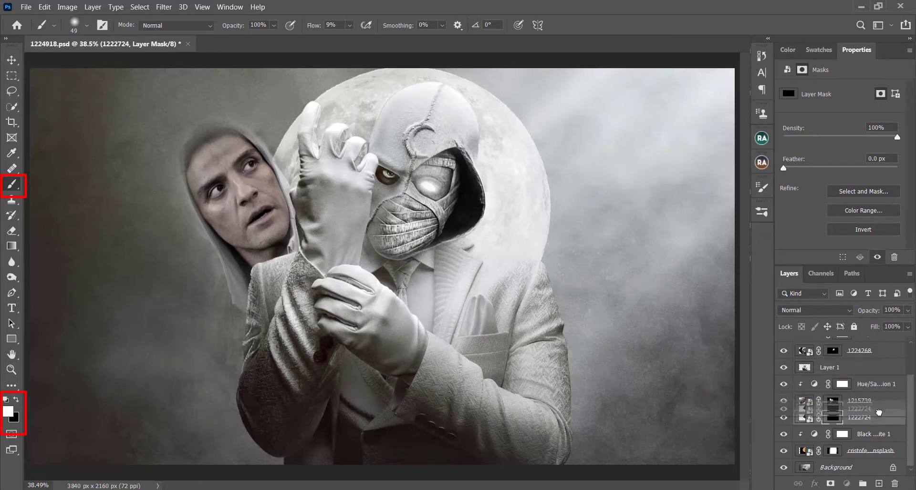
{"action": "left_click", "coordinate": [879, 419]}
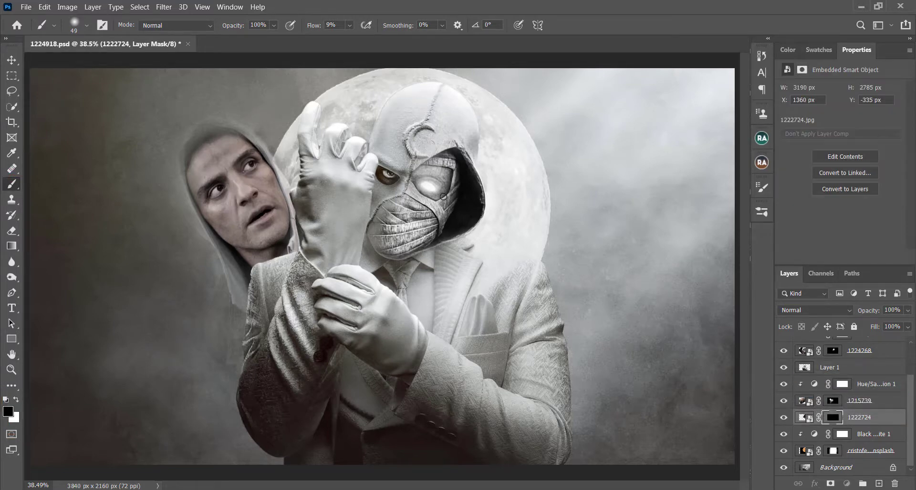
{"action": "left_click_drag", "start_coordinate": [468, 197], "coordinate": [527, 197]}
{"action": "left_click_drag", "start_coordinate": [357, 28], "coordinate": [396, 28]}
{"action": "key", "text": "x"}
{"action": "mouse_move", "coordinate": [542, 171]}
{"action": "left_mouse_down"}
{"action": "mouse_move", "coordinate": [526, 224]}
{"action": "mouse_move", "coordinate": [595, 262]}
{"action": "left_mouse_up"}
{"action": "left_click_drag", "start_coordinate": [549, 133], "coordinate": [601, 405]}
Soften the portrait's edges on the mask of layer 1222724 with black at 8% flow and shift the portrait farther from the hood
{"action": "key", "text": "x"}
{"action": "left_click_drag", "start_coordinate": [318, 25], "coordinate": [300, 25]}
{"action": "left_click_drag", "start_coordinate": [577, 272], "coordinate": [563, 310]}
{"action": "key", "text": "ctrl+t"}
{"action": "left_click_drag", "start_coordinate": [593, 214], "coordinate": [628, 210]}
{"action": "key", "text": "Return"}
{"action": "left_click_drag", "start_coordinate": [665, 91], "coordinate": [525, 138]}
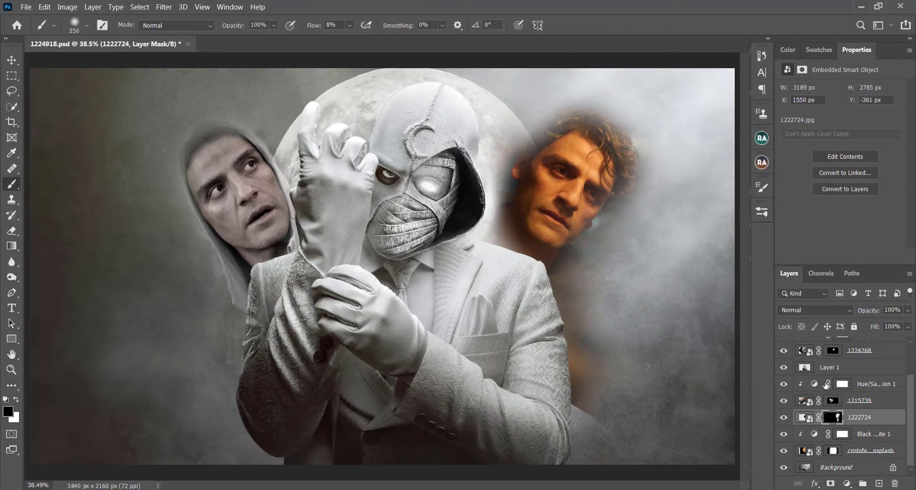
Clean the bright halo around the hood's outer edge on the mask of layer 1224268 with a small brush at 100% flow
{"action": "scroll", "coordinate": [826, 385], "scroll_direction": "up", "scroll_amount": 2}
{"action": "left_click", "coordinate": [783, 384]}
{"action": "left_click", "coordinate": [784, 385]}
{"action": "left_click", "coordinate": [832, 385]}
{"action": "scroll", "coordinate": [508, 174], "scroll_direction": "up", "scroll_amount": 3}
{"action": "left_click_drag", "start_coordinate": [520, 266], "coordinate": [507, 252]}
{"action": "left_click_drag", "start_coordinate": [309, 28], "coordinate": [356, 28]}
{"action": "mouse_move", "coordinate": [425, 140]}
{"action": "left_mouse_down"}
{"action": "mouse_move", "coordinate": [456, 328]}
{"action": "mouse_move", "coordinate": [383, 389]}
{"action": "left_mouse_up"}
{"action": "key", "text": "x"}
{"action": "mouse_move", "coordinate": [401, 348]}
{"action": "left_mouse_down"}
{"action": "mouse_move", "coordinate": [395, 325]}
{"action": "mouse_move", "coordinate": [329, 340]}
{"action": "mouse_move", "coordinate": [329, 369]}
{"action": "left_mouse_up"}
{"action": "key", "text": "x"}
{"action": "key", "text": "x"}
{"action": "key", "text": "ctrl+minus"}
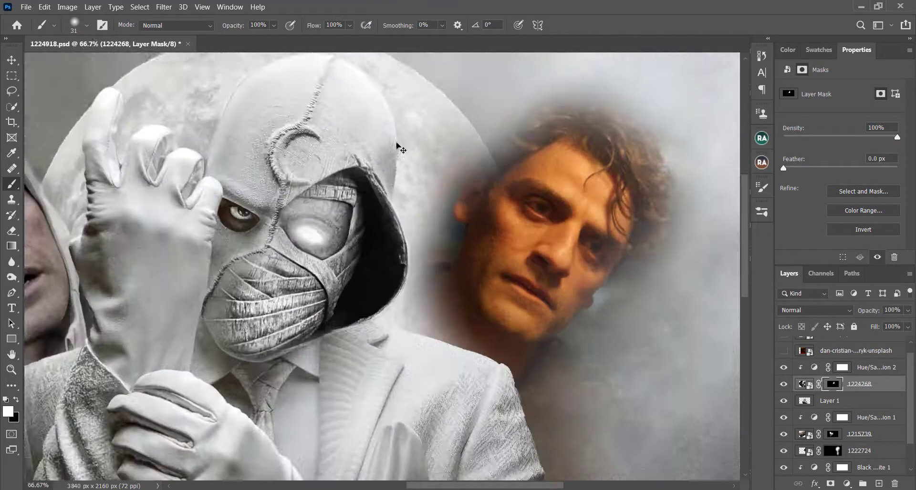
Slightly adjust the placement of portrait layer 1222724 beside the hood with Free Transform
{"action": "scroll", "coordinate": [826, 418], "scroll_direction": "down", "scroll_amount": 1}
{"action": "left_click", "coordinate": [805, 417]}
{"action": "left_click", "coordinate": [805, 434]}
{"action": "key", "text": "ctrl+t"}
{"action": "key", "text": "ctrl+minus"}
{"action": "key", "text": "Return"}
Reveal more forehead on the mask of layer 1222724 with white, and fade the portrait's edges with a large soft black brush at 6% flow
{"action": "left_click", "coordinate": [832, 435]}
{"action": "left_click_drag", "start_coordinate": [483, 158], "coordinate": [503, 162]}
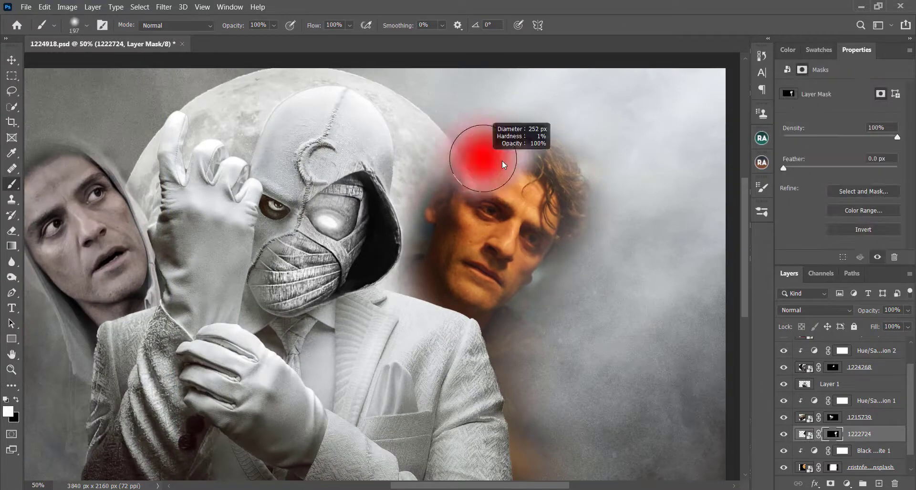
{"action": "left_click_drag", "start_coordinate": [459, 191], "coordinate": [506, 158]}
{"action": "key", "text": "x"}
{"action": "left_click_drag", "start_coordinate": [307, 28], "coordinate": [267, 28]}
{"action": "left_click_drag", "start_coordinate": [398, 191], "coordinate": [530, 102]}
{"action": "left_click_drag", "start_coordinate": [405, 257], "coordinate": [419, 191]}
{"action": "left_click_drag", "start_coordinate": [309, 25], "coordinate": [303, 25]}
{"action": "mouse_move", "coordinate": [407, 248]}
{"action": "left_mouse_down"}
{"action": "mouse_move", "coordinate": [428, 197]}
{"action": "mouse_move", "coordinate": [559, 134]}
{"action": "left_mouse_up"}
{"action": "mouse_move", "coordinate": [547, 282]}
{"action": "left_mouse_down"}
{"action": "mouse_move", "coordinate": [540, 229]}
{"action": "mouse_move", "coordinate": [556, 256]}
{"action": "left_mouse_up"}
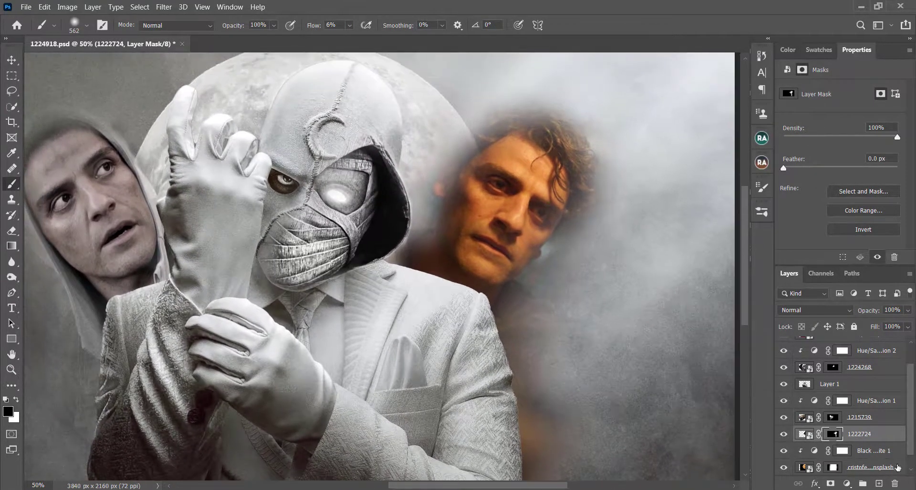
Add a Hue/Saturation adjustment clipped to layer 1222724 with saturation -78
{"action": "left_click", "coordinate": [848, 484]}
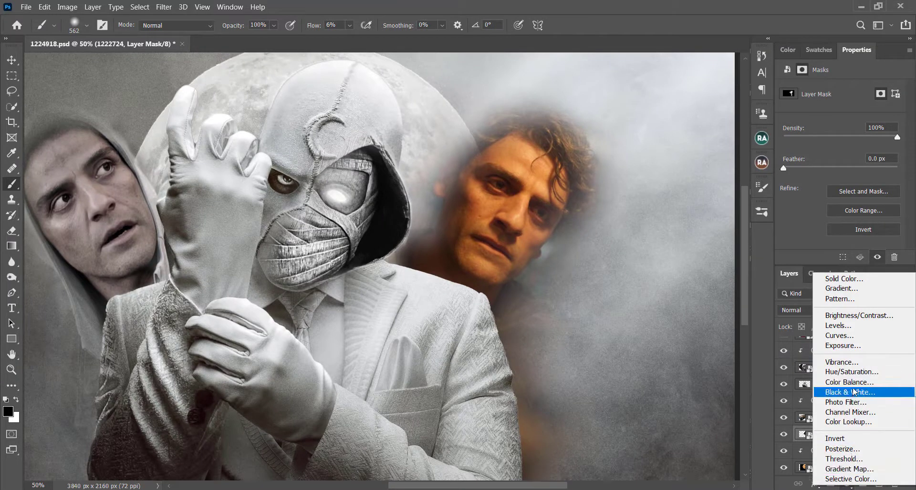
{"action": "left_click", "coordinate": [851, 372]}
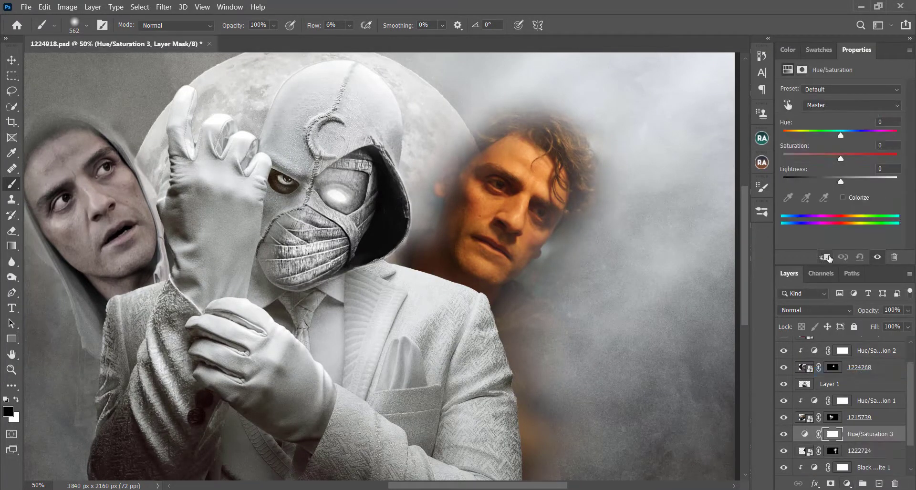
{"action": "left_click_drag", "start_coordinate": [840, 160], "coordinate": [794, 161]}
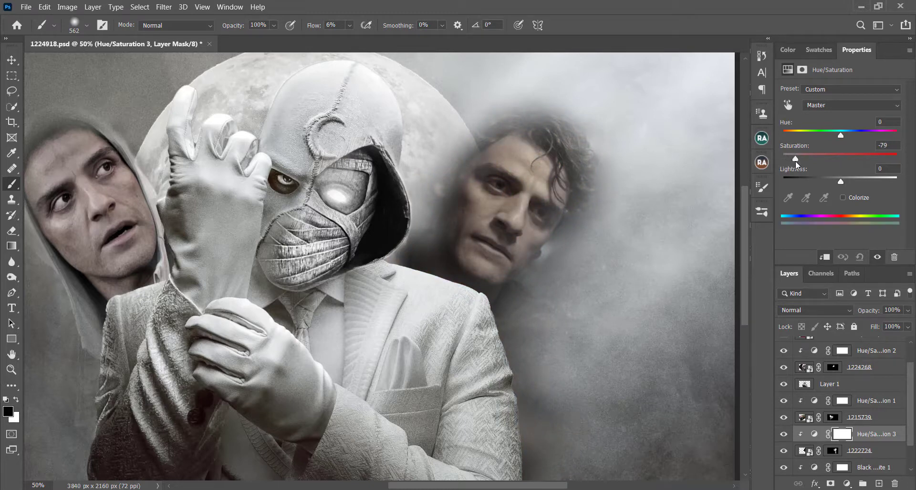
{"action": "key", "text": "ctrl+minus"}
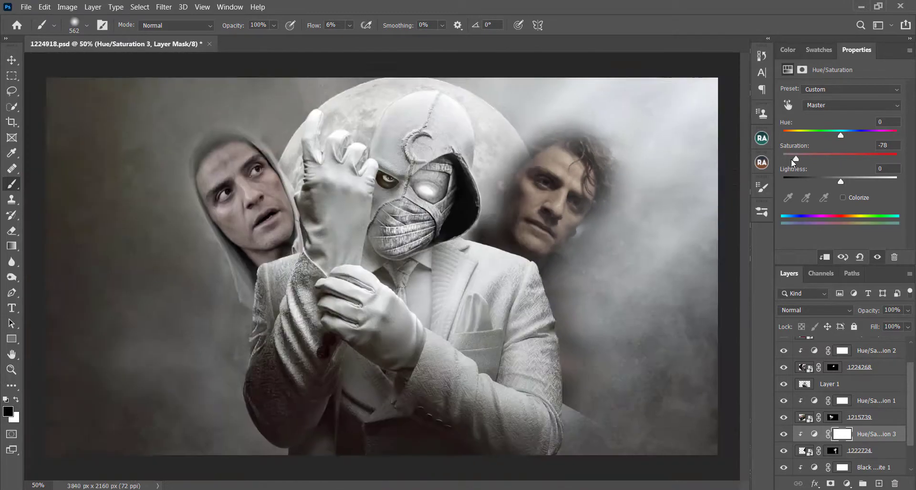
Try painting white at 1% flow on the mask of layer 1215739 between the hood and the portrait, and undo the strokes
{"action": "left_click", "coordinate": [835, 418]}
{"action": "key", "text": "x"}
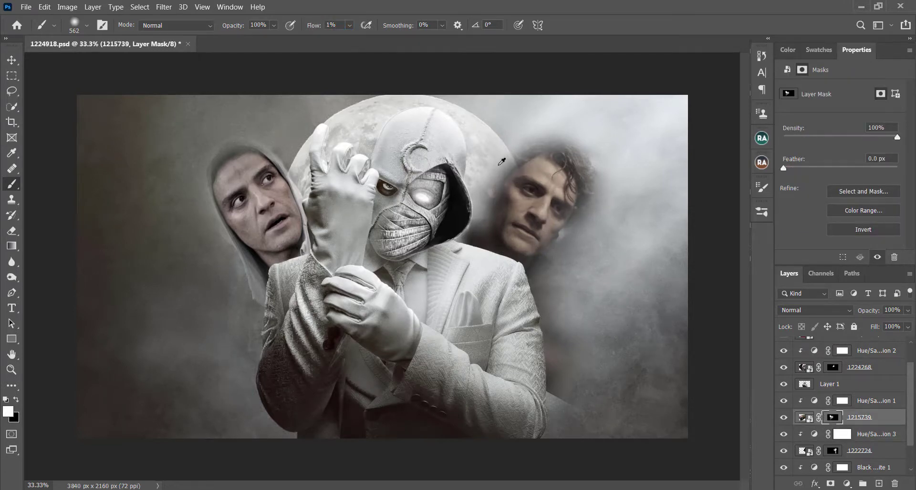
{"action": "left_click_drag", "start_coordinate": [499, 165], "coordinate": [506, 173]}
{"action": "mouse_move", "coordinate": [495, 205]}
{"action": "left_mouse_down"}
{"action": "mouse_move", "coordinate": [494, 159]}
{"action": "mouse_move", "coordinate": [496, 191]}
{"action": "mouse_move", "coordinate": [494, 174]}
{"action": "mouse_move", "coordinate": [508, 191]}
{"action": "mouse_move", "coordinate": [536, 150]}
{"action": "mouse_move", "coordinate": [526, 148]}
{"action": "left_mouse_up"}
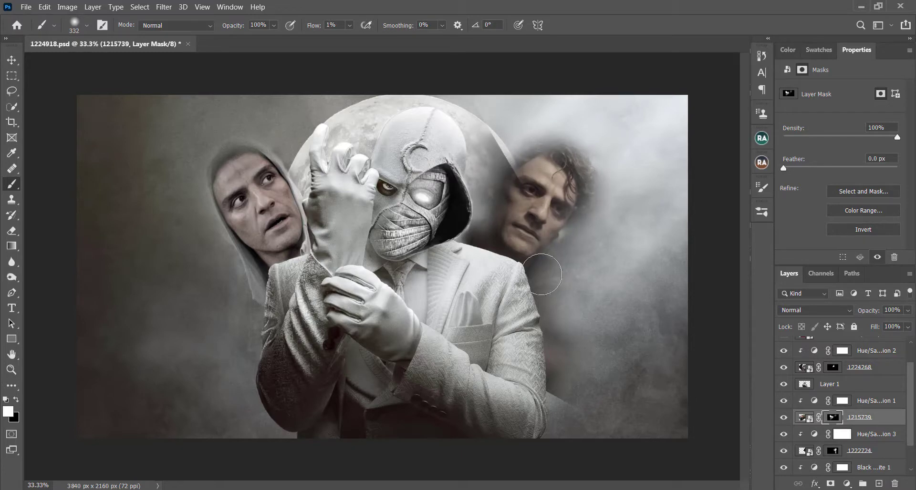
{"action": "key", "text": "ctrl+z"}
{"action": "key", "text": "ctrl+z"}
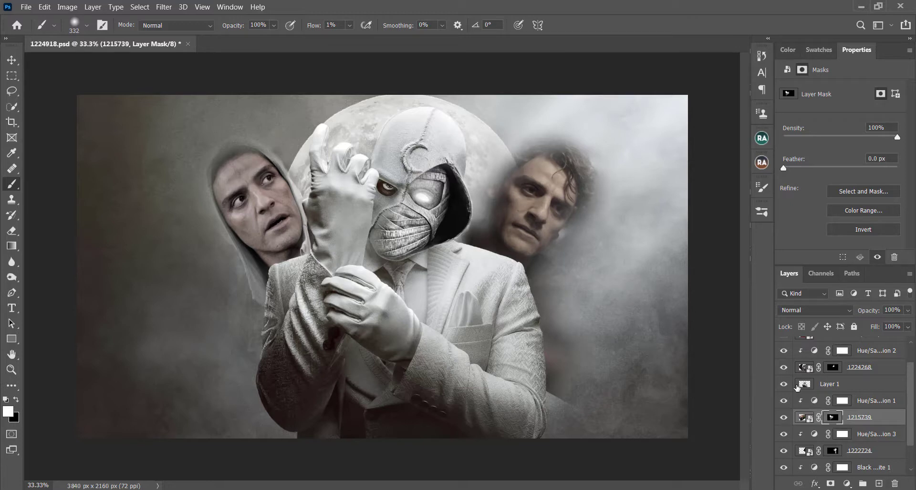
Blend the portrait into the moon and background on the mask of layer 1222724 with a soft 471 px white brush at 1% flow
{"action": "left_click", "coordinate": [785, 368]}
{"action": "left_click", "coordinate": [784, 418]}
{"action": "left_click", "coordinate": [784, 418]}
{"action": "scroll", "coordinate": [786, 443], "scroll_direction": "down", "scroll_amount": 2}
{"action": "left_click", "coordinate": [784, 417]}
{"action": "left_click", "coordinate": [783, 418]}
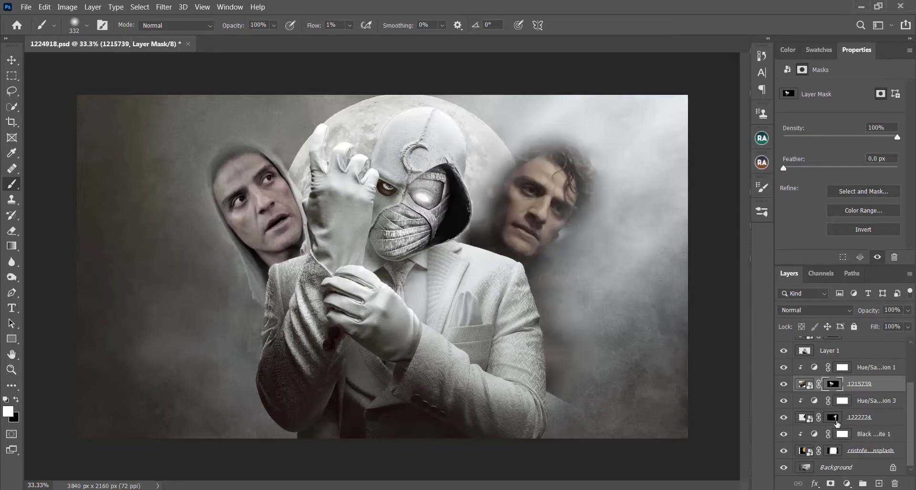
{"action": "left_click", "coordinate": [831, 418]}
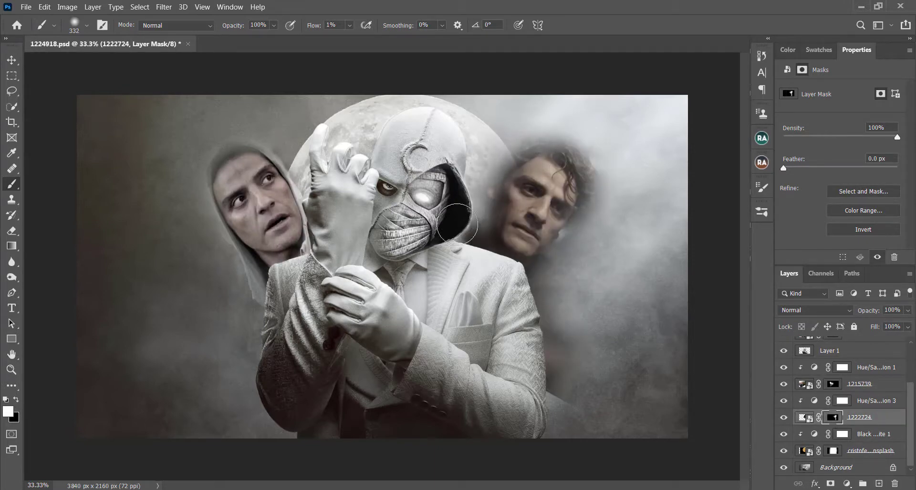
{"action": "left_click_drag", "start_coordinate": [487, 204], "coordinate": [500, 204]}
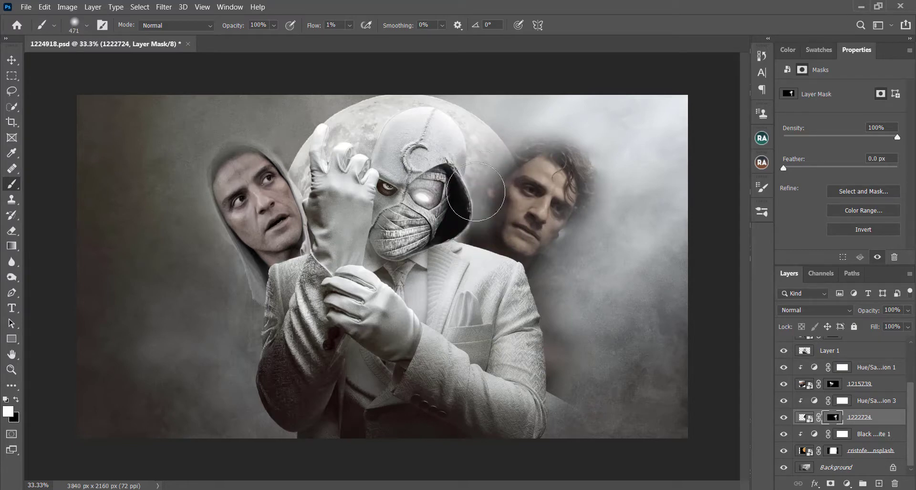
{"action": "mouse_move", "coordinate": [571, 186]}
{"action": "left_mouse_down"}
{"action": "mouse_move", "coordinate": [552, 259]}
{"action": "mouse_move", "coordinate": [553, 350]}
{"action": "mouse_move", "coordinate": [566, 368]}
{"action": "mouse_move", "coordinate": [563, 294]}
{"action": "mouse_move", "coordinate": [579, 173]}
{"action": "left_mouse_up"}
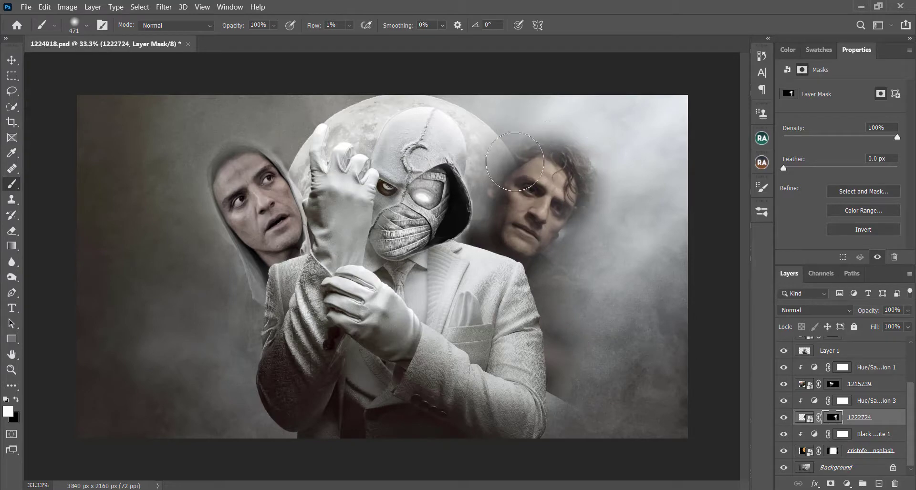
{"action": "mouse_move", "coordinate": [582, 209]}
{"action": "left_mouse_down"}
{"action": "mouse_move", "coordinate": [531, 324]}
{"action": "mouse_move", "coordinate": [552, 359]}
{"action": "mouse_move", "coordinate": [580, 332]}
{"action": "left_mouse_up"}
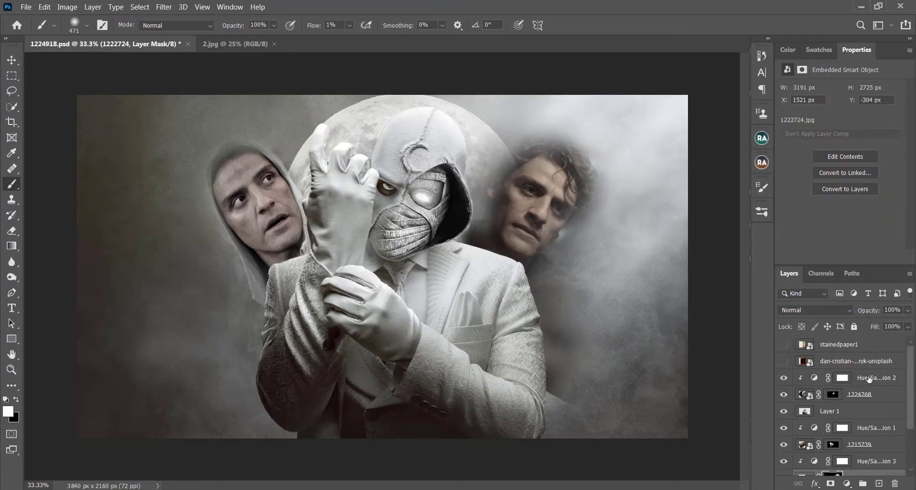
Bring the smoke image from 2.jpg into the composite as a layer above the Hue/Saturation 2 adjustment
{"action": "left_click", "coordinate": [869, 380]}
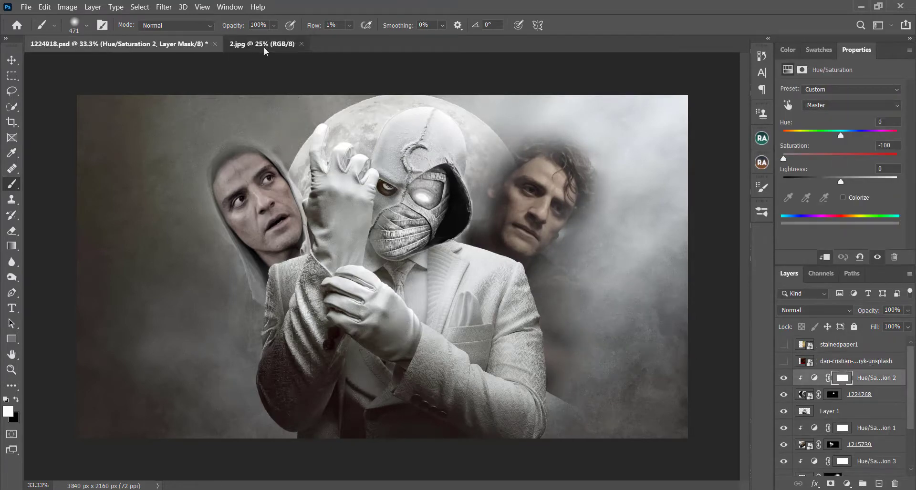
{"action": "left_click", "coordinate": [264, 46]}
{"action": "left_click_drag", "start_coordinate": [874, 352], "coordinate": [506, 335]}
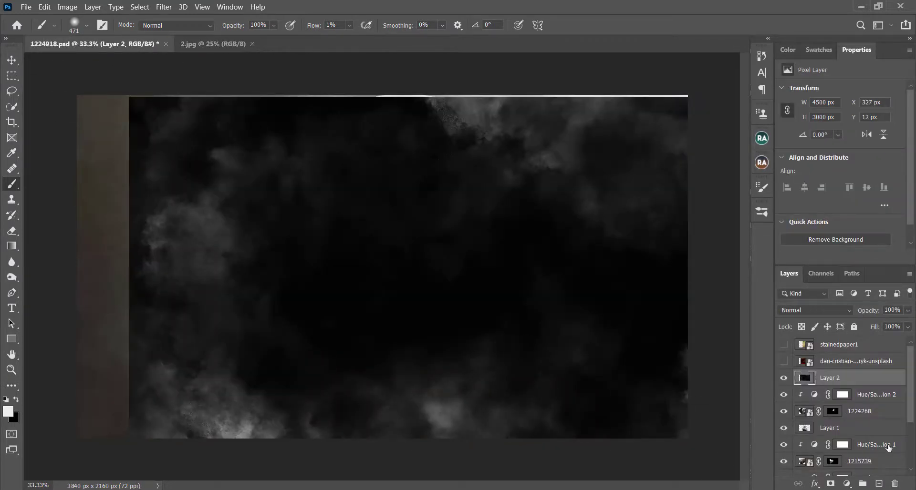
Scale the smoke layer to about 87.6% so it covers the whole canvas, and set its blend mode to Screen
{"action": "key", "text": "ctrl+t"}
{"action": "left_click_drag", "start_coordinate": [477, 286], "coordinate": [442, 258]}
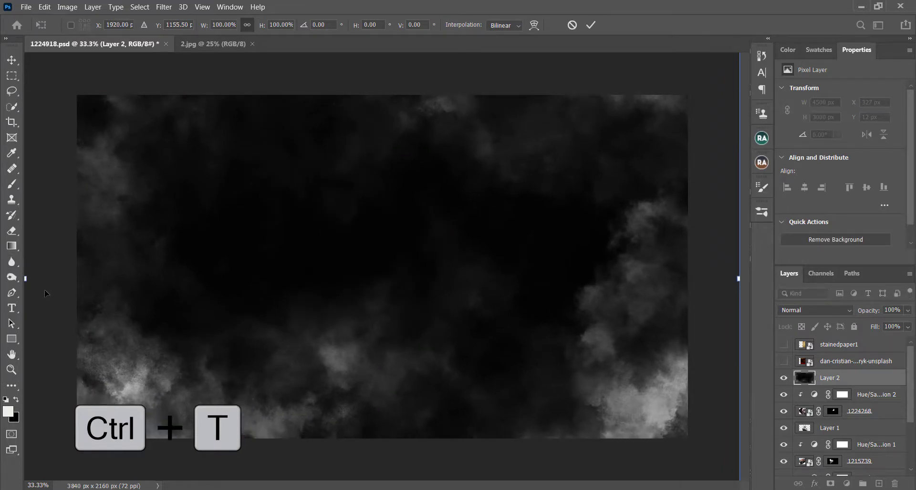
{"action": "key", "text": "ctrl+minus"}
{"action": "key", "text": "ctrl+minus"}
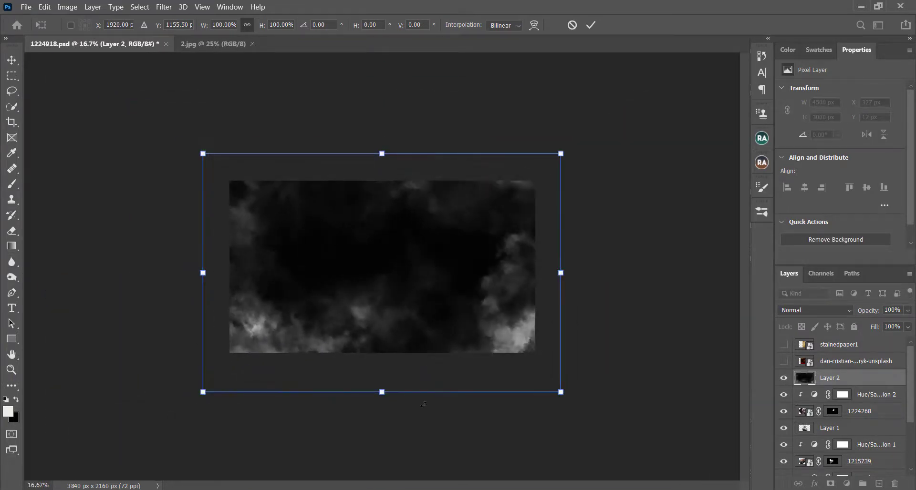
{"action": "left_click_drag", "start_coordinate": [381, 394], "coordinate": [385, 364]}
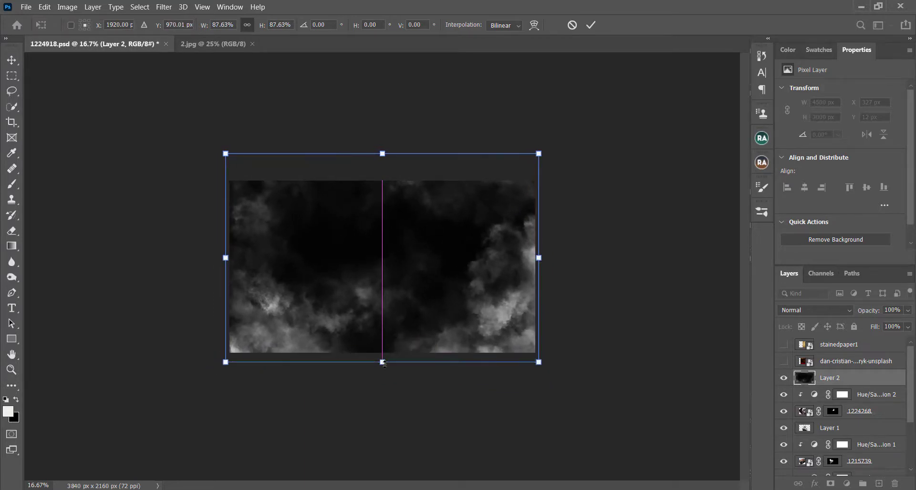
{"action": "key", "text": "Return"}
{"action": "key", "text": "b"}
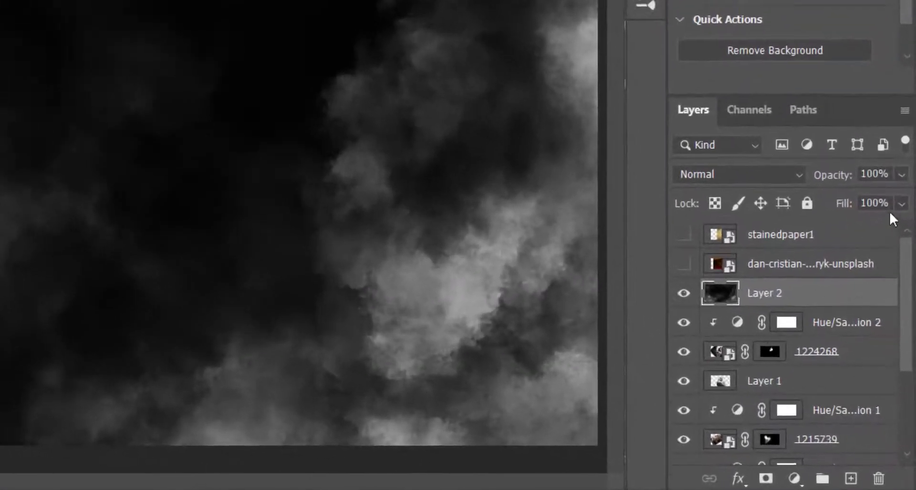
{"action": "left_click", "coordinate": [761, 175]}
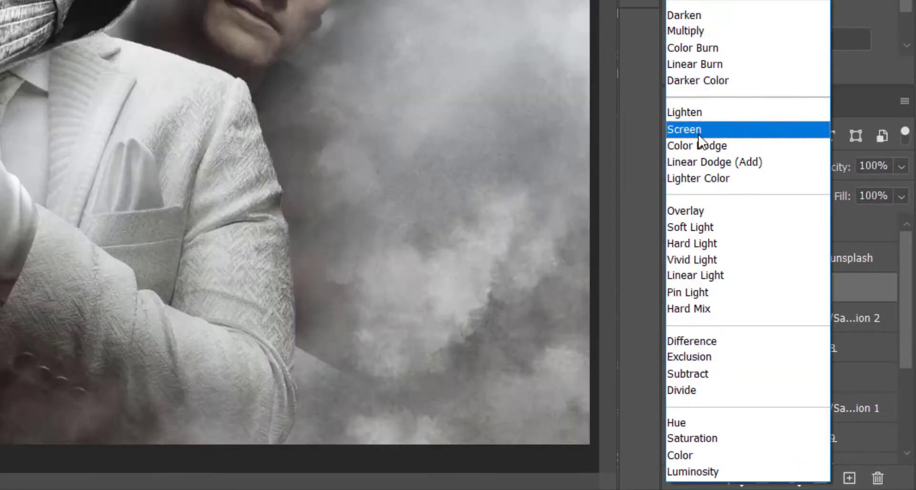
{"action": "left_click", "coordinate": [699, 130]}
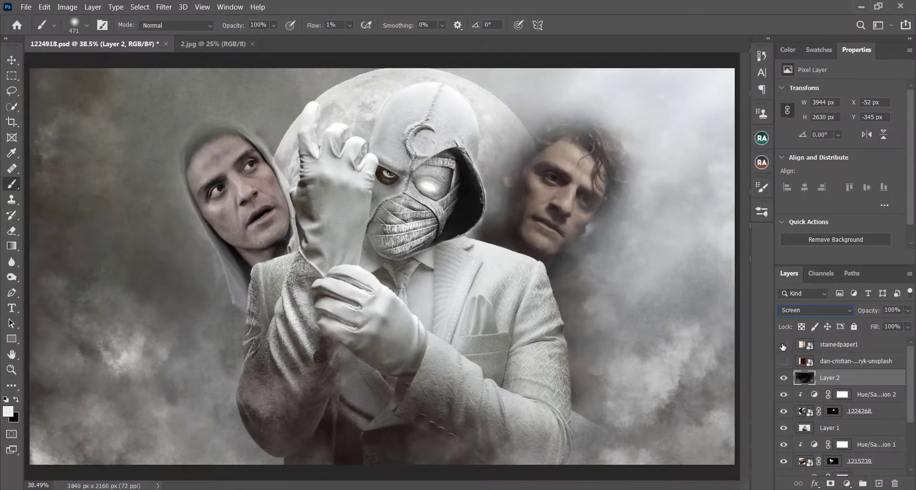
Show the stainedpaper1 layer and move it directly above the smoke layer
{"action": "left_click", "coordinate": [783, 345]}
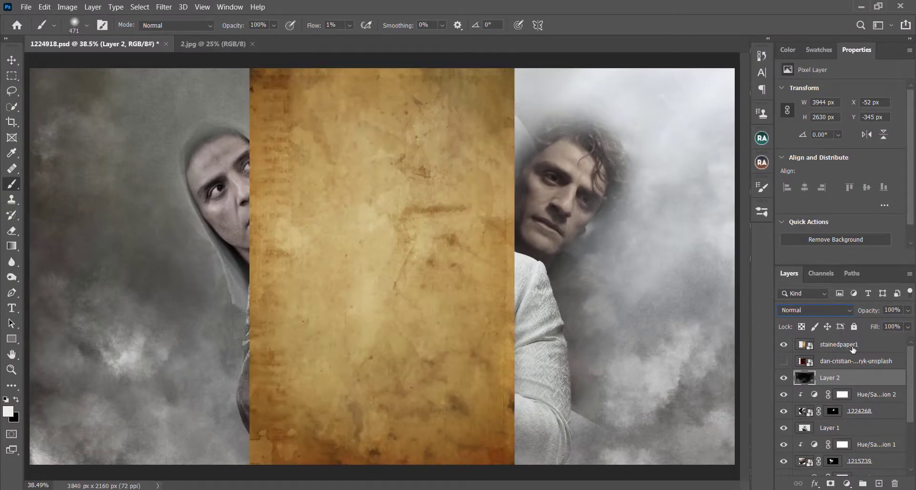
{"action": "left_click_drag", "start_coordinate": [853, 350], "coordinate": [862, 373]}
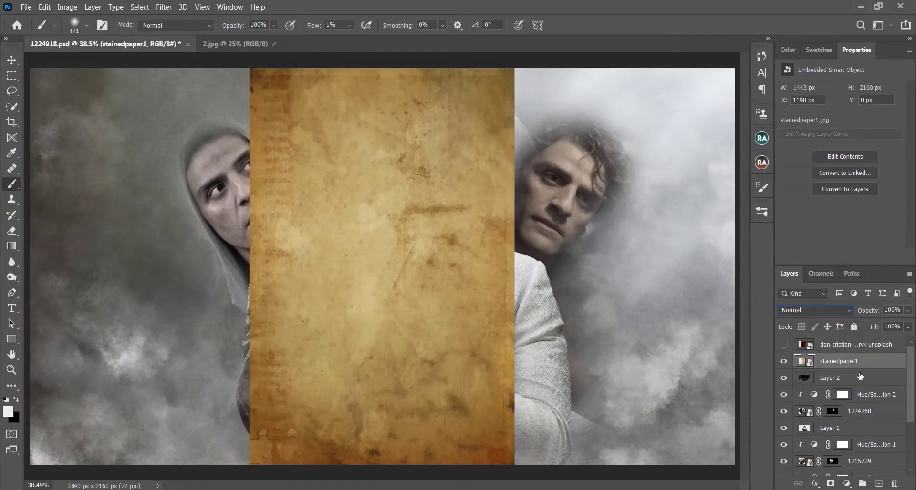
Rotate the stainedpaper1 layer 90° clockwise so the paper lies in landscape orientation
{"action": "key", "text": "ctrl+t"}
{"action": "key", "text": "ctrl+minus"}
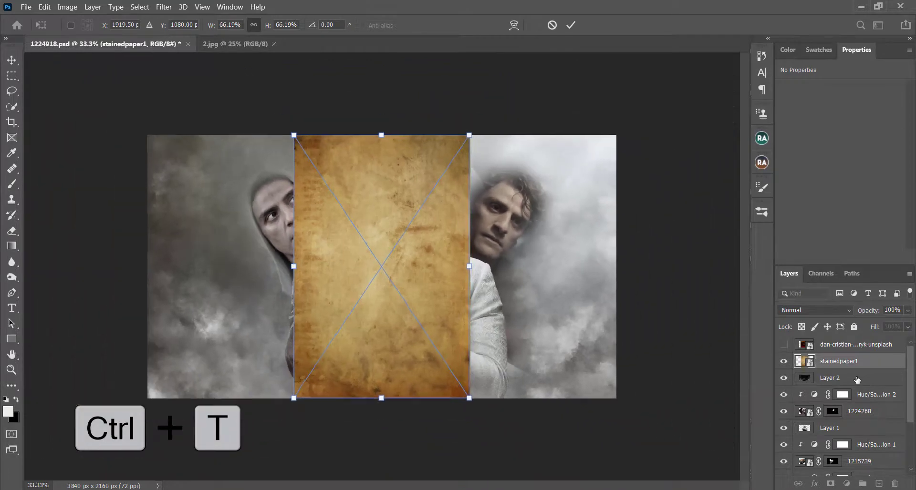
{"action": "key", "text": "ctrl+minus"}
{"action": "right_click", "coordinate": [413, 249]}
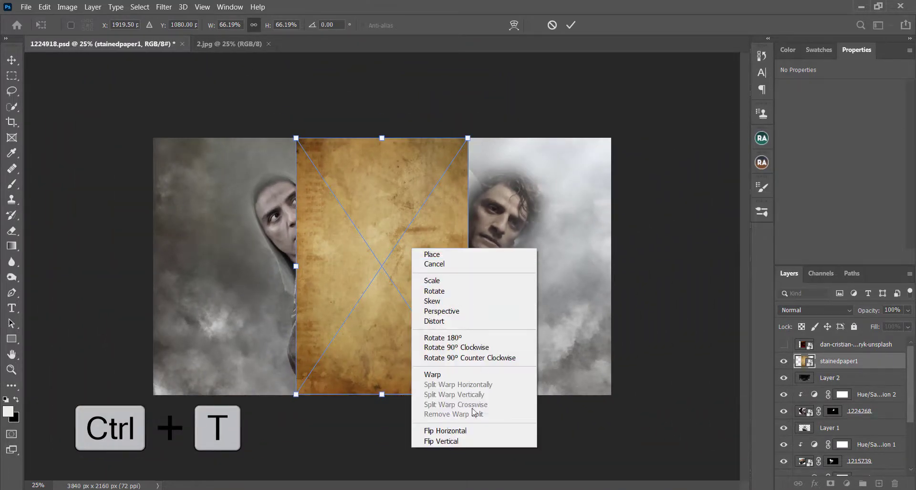
{"action": "left_click", "coordinate": [444, 347]}
Scale the stained paper to about 132.47% and centre it horizontally so it covers the whole canvas
{"action": "left_click_drag", "start_coordinate": [366, 284], "coordinate": [269, 253]}
{"action": "left_click_drag", "start_coordinate": [411, 311], "coordinate": [616, 445]}
{"action": "left_click_drag", "start_coordinate": [582, 380], "coordinate": [578, 346]}
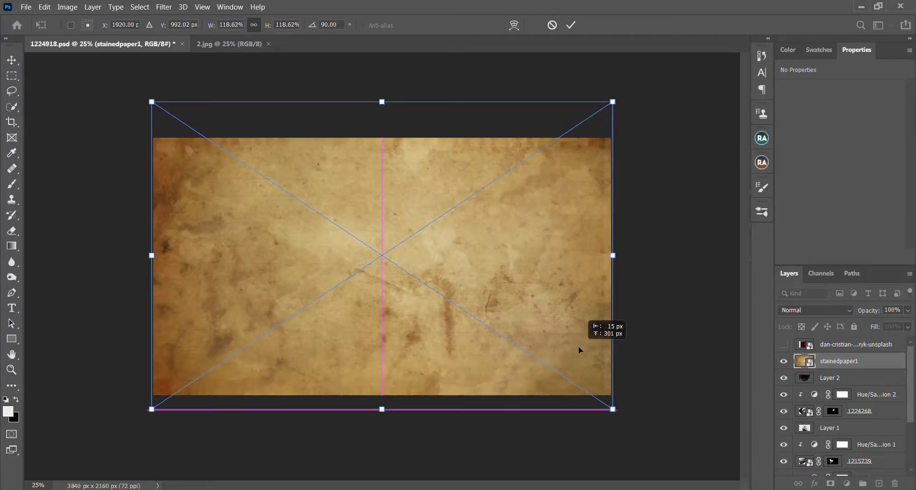
{"action": "left_click_drag", "start_coordinate": [147, 256], "coordinate": [125, 257]}
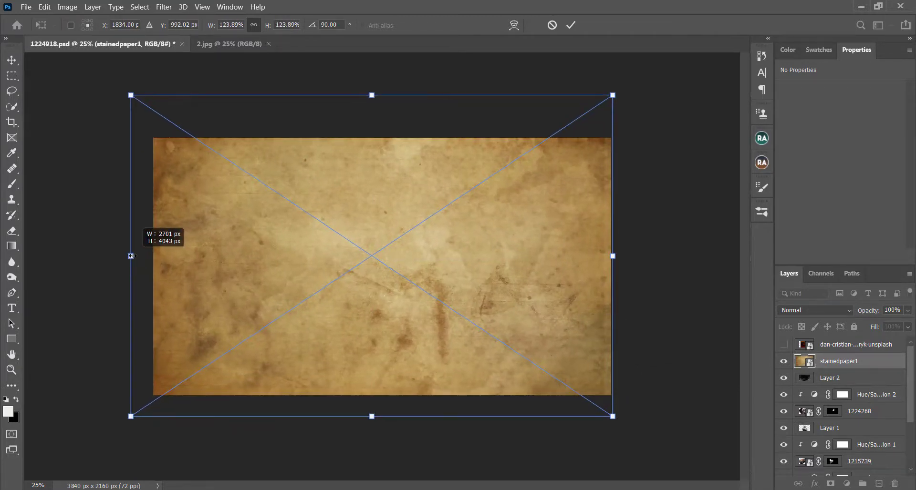
{"action": "left_click_drag", "start_coordinate": [613, 256], "coordinate": [646, 256]}
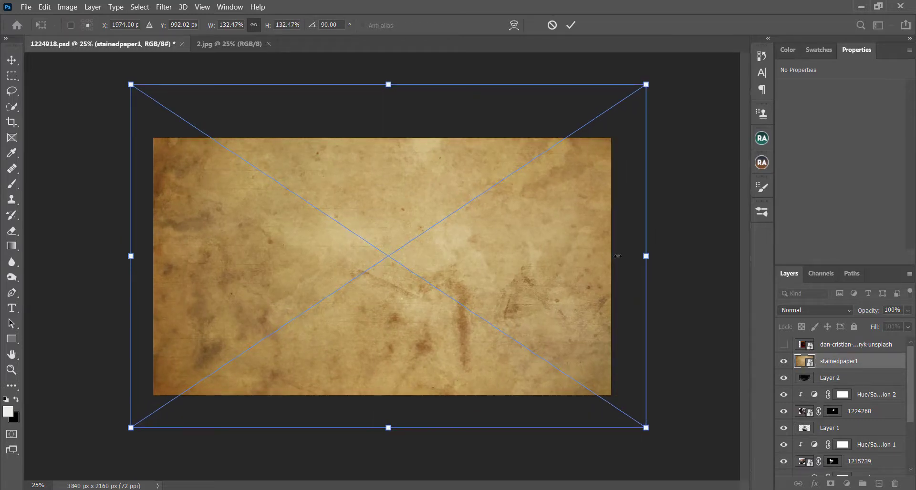
{"action": "left_click_drag", "start_coordinate": [414, 259], "coordinate": [407, 258]}
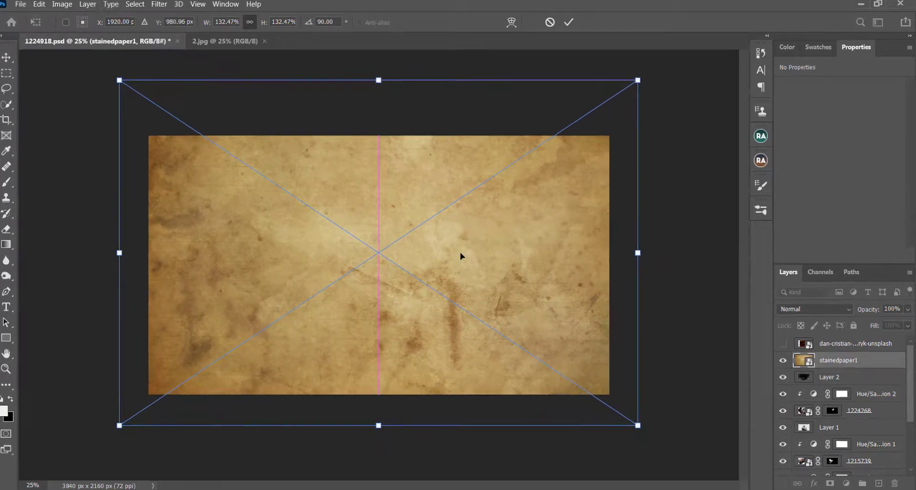
{"action": "key", "text": "Return"}
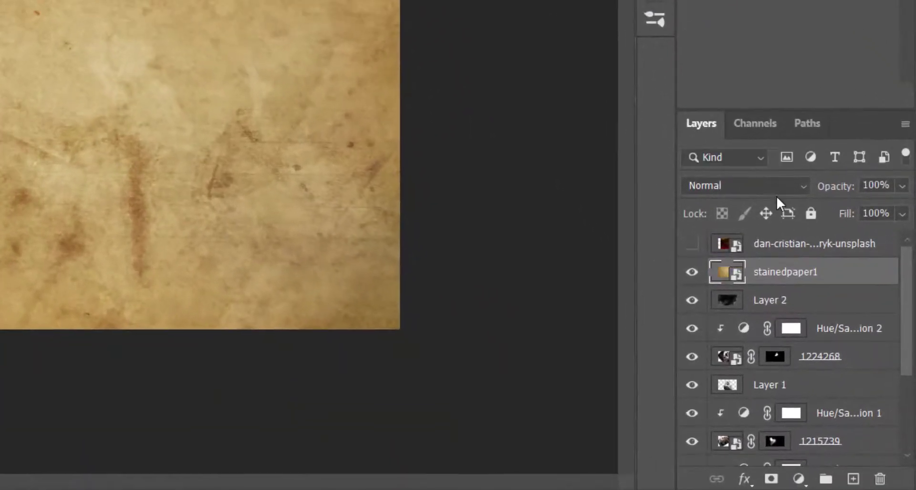
Set the stainedpaper1 layer's blend mode to Overlay and its opacity to 79%
{"action": "left_click", "coordinate": [811, 309]}
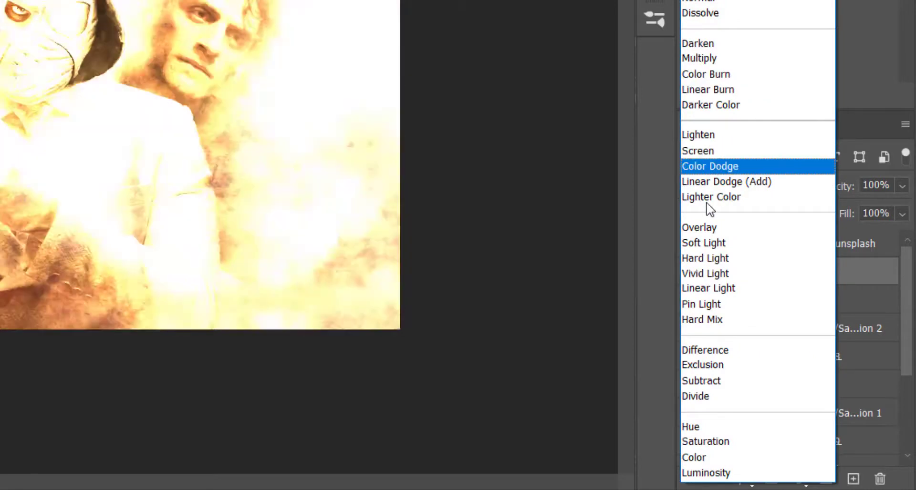
{"action": "left_click", "coordinate": [700, 229]}
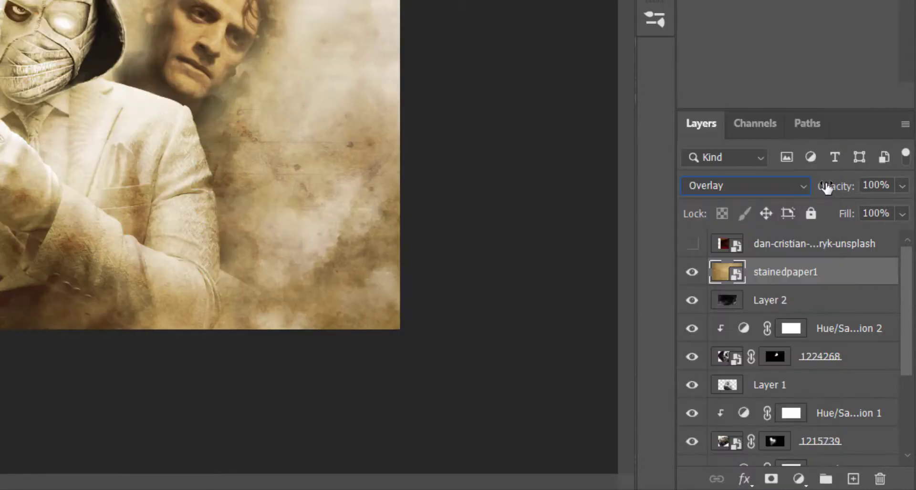
{"action": "left_click_drag", "start_coordinate": [824, 187], "coordinate": [815, 184]}
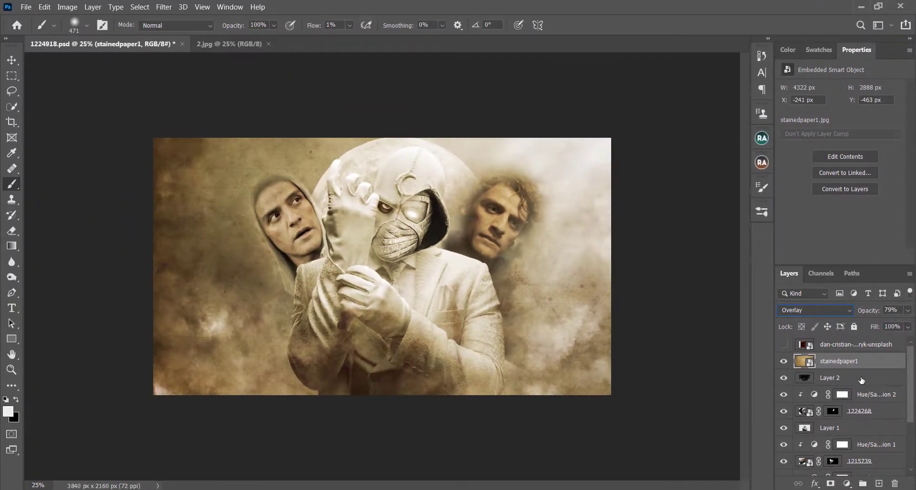
Set the saturation of the Hue/Saturation 1 adjustment on the hooded face to -100
{"action": "left_click", "coordinate": [810, 395]}
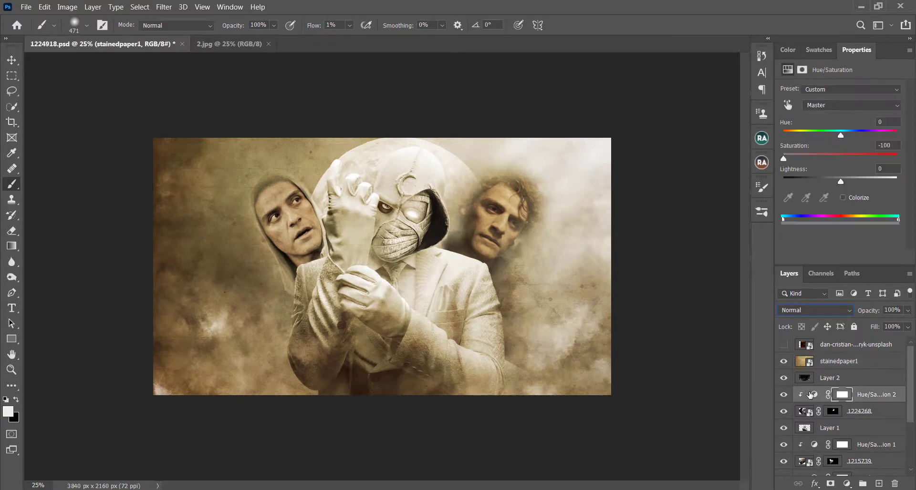
{"action": "left_click", "coordinate": [783, 413]}
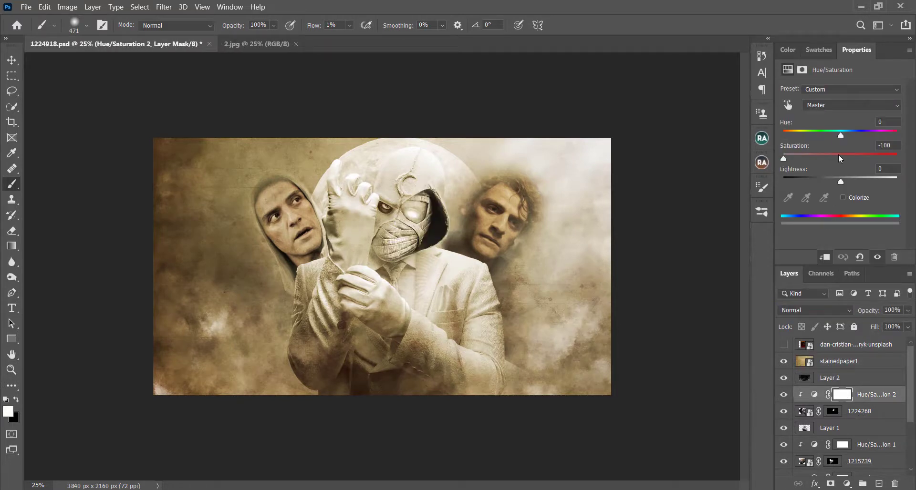
{"action": "scroll", "coordinate": [797, 406], "scroll_direction": "down", "scroll_amount": 2}
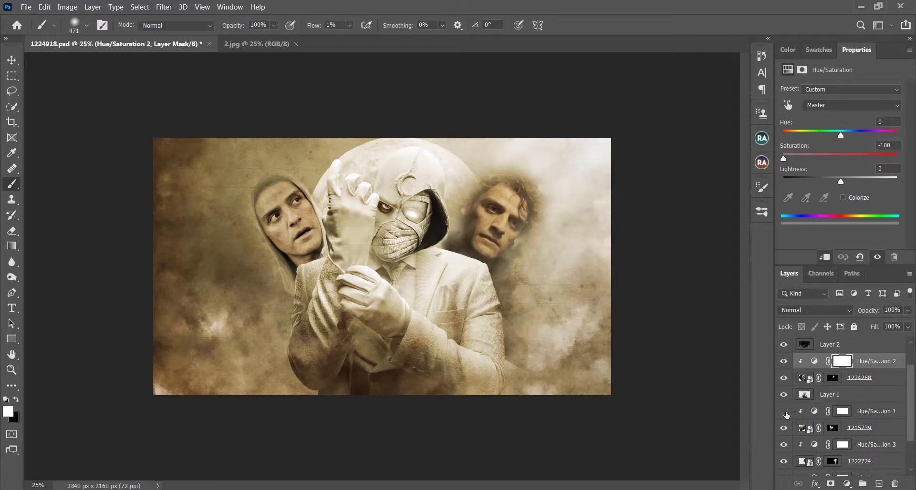
{"action": "left_click", "coordinate": [843, 412]}
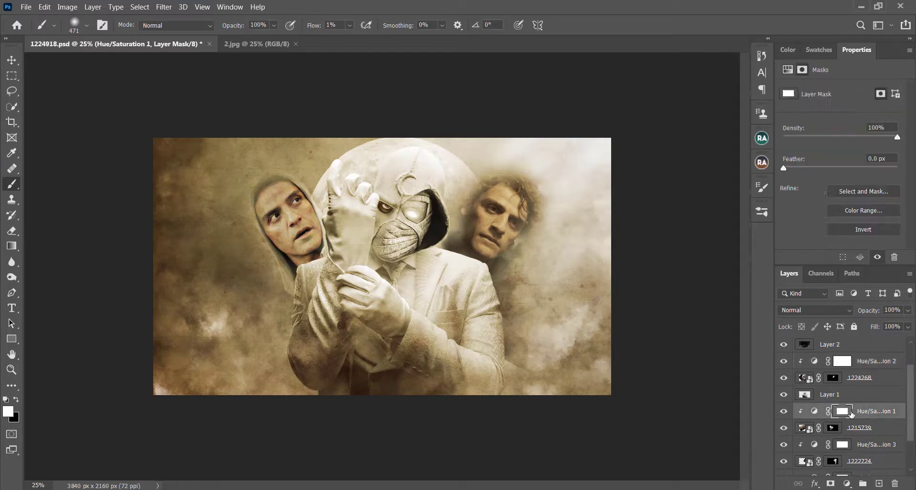
{"action": "left_click", "coordinate": [815, 412]}
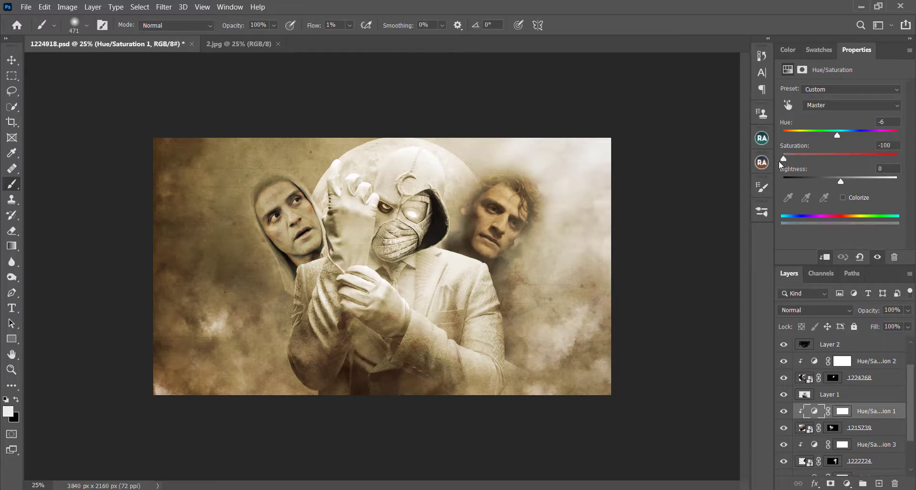
Set the saturation of the Hue/Saturation 3 adjustment on portrait layer 1222724 to -100
{"action": "scroll", "coordinate": [868, 448], "scroll_direction": "down", "scroll_amount": 1}
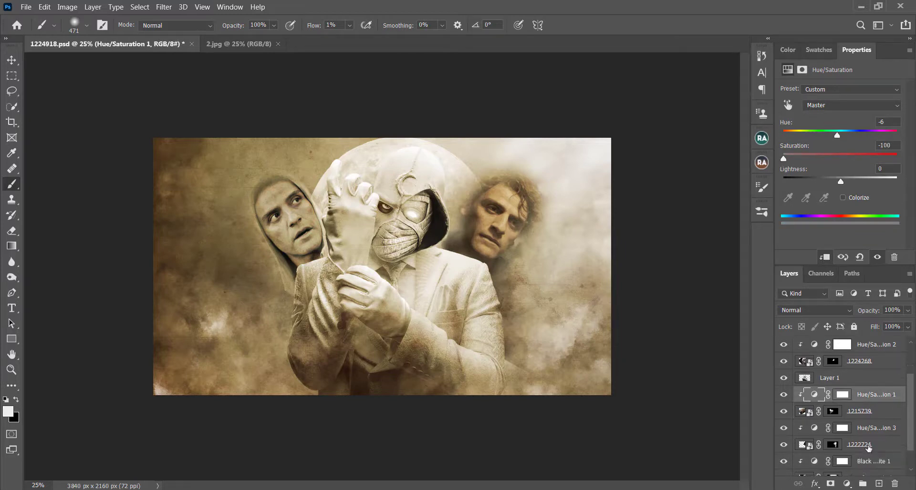
{"action": "left_click", "coordinate": [817, 443]}
{"action": "left_click", "coordinate": [814, 429]}
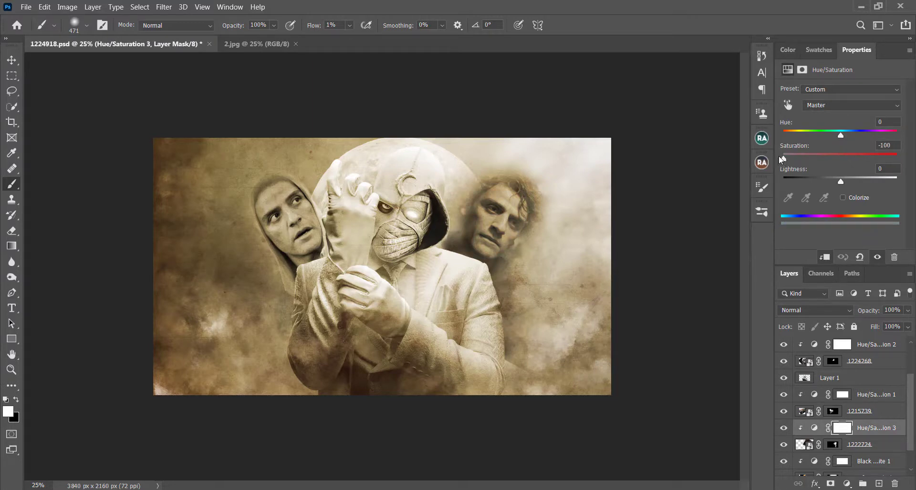
Add a Curves adjustment clipped above Hue/Saturation 3 and brighten the portrait's midtones from input 106 to output 145
{"action": "left_click", "coordinate": [848, 486]}
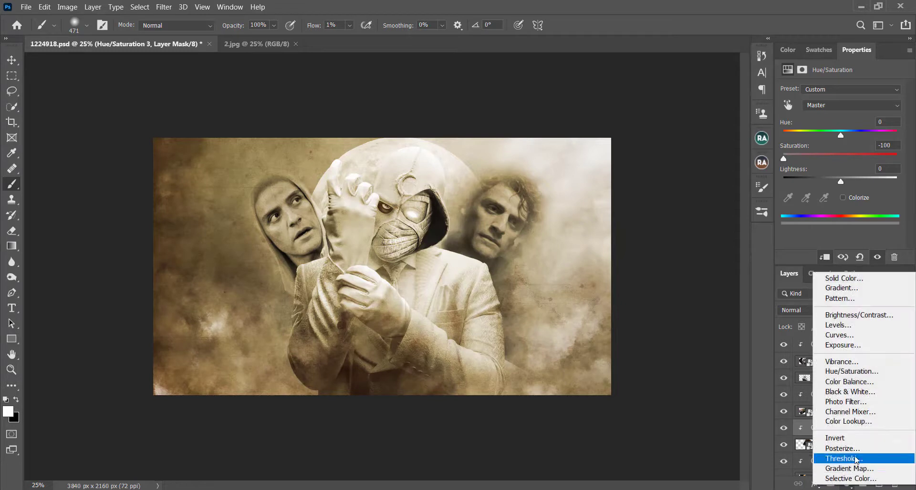
{"action": "left_click", "coordinate": [846, 340]}
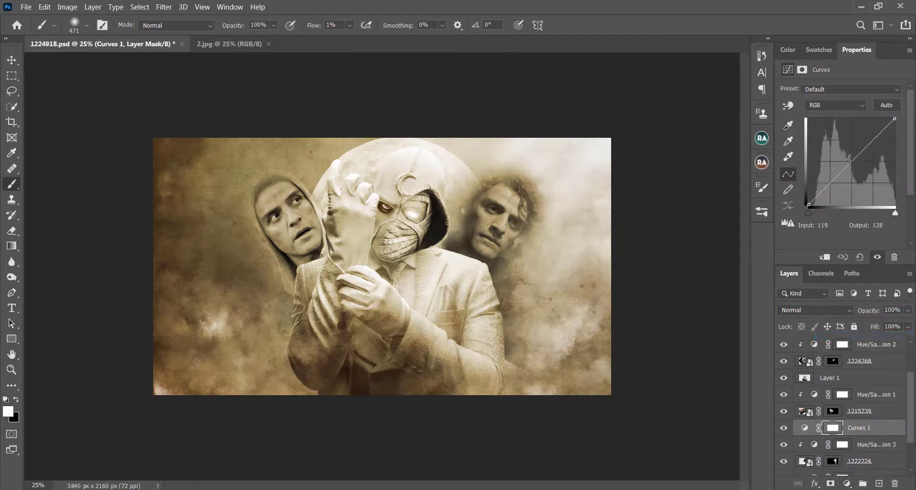
{"action": "left_click", "coordinate": [849, 160]}
{"action": "left_click", "coordinate": [826, 257]}
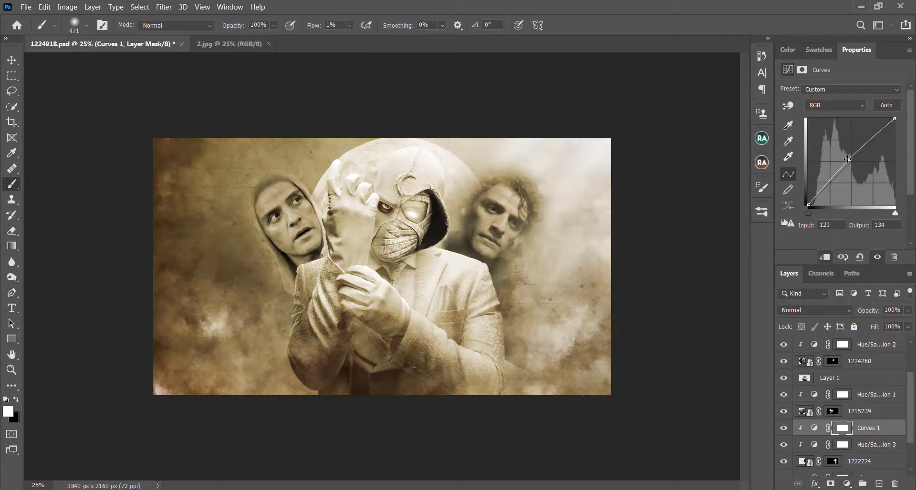
{"action": "left_click_drag", "start_coordinate": [848, 158], "coordinate": [845, 155]}
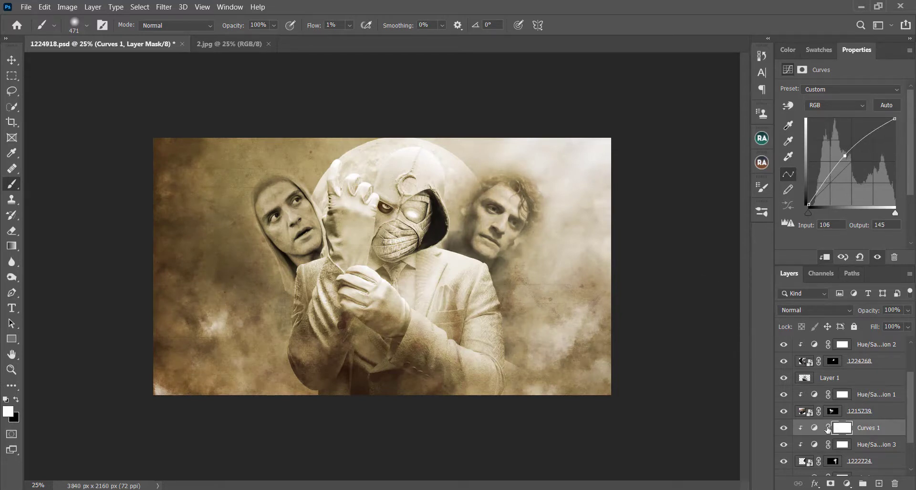
Show the topmost unsplash layer with red glow and sparks and set its blend mode to Screen
{"action": "scroll", "coordinate": [827, 429], "scroll_direction": "up", "scroll_amount": 3}
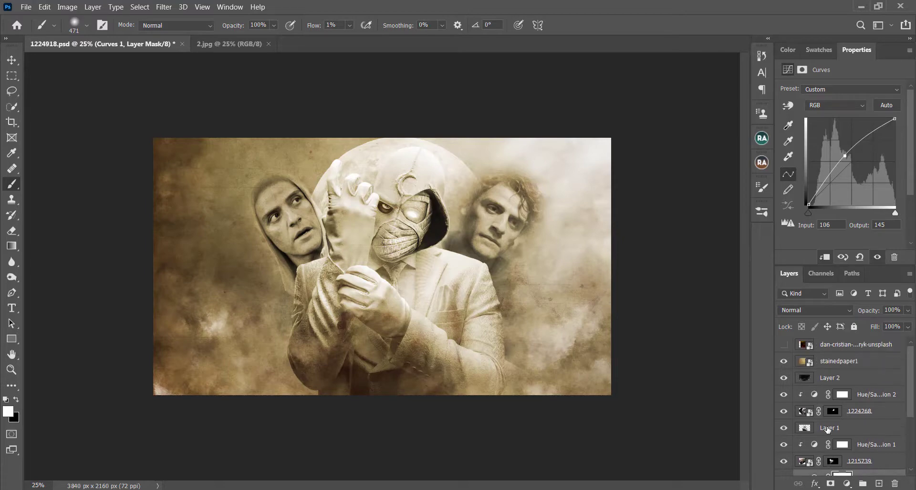
{"action": "left_click", "coordinate": [783, 344]}
{"action": "left_click", "coordinate": [840, 344]}
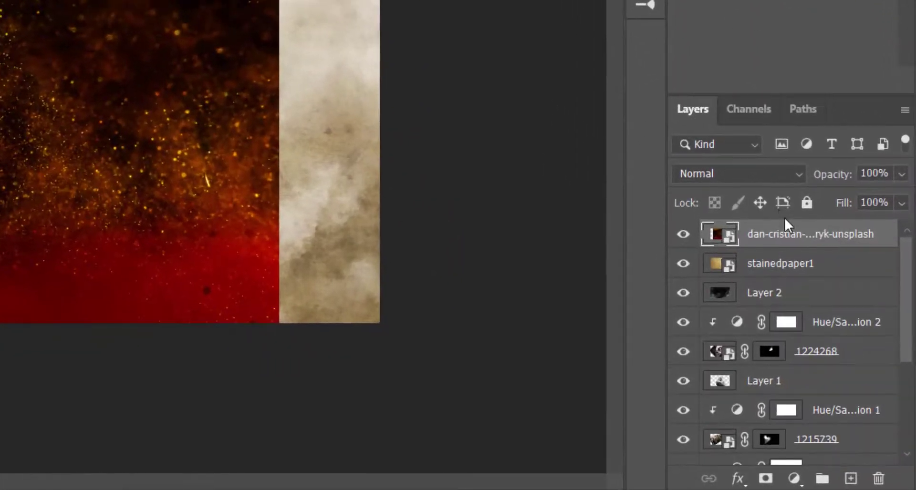
{"action": "left_click", "coordinate": [765, 179]}
{"action": "left_click", "coordinate": [703, 139]}
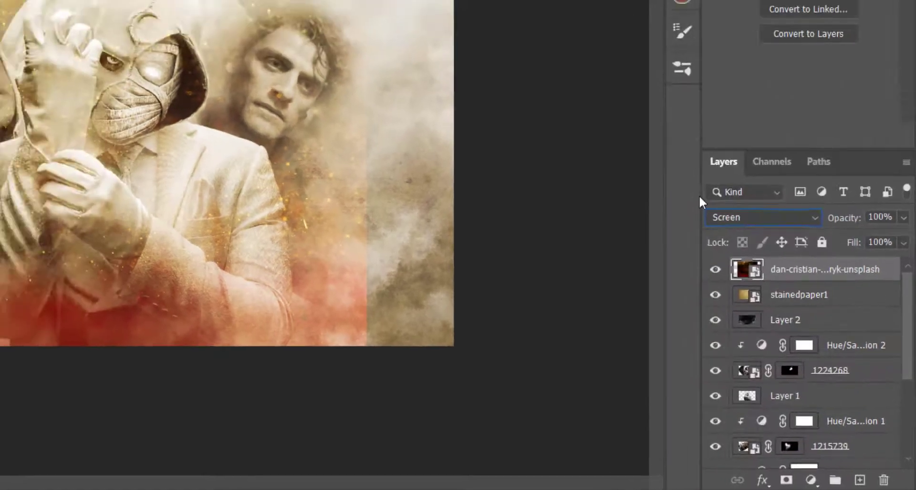
Scale the sparks layer to about 4193 × 3144 px and position it so it covers the whole canvas
{"action": "key", "text": "ctrl+t"}
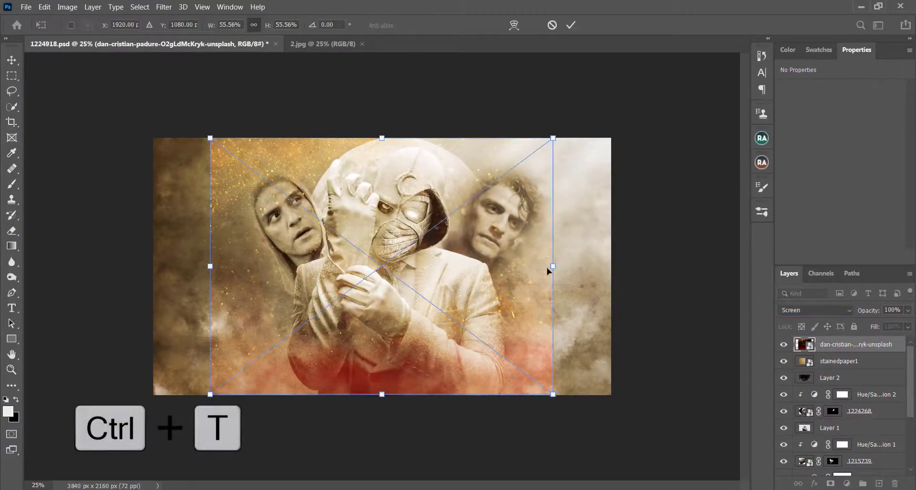
{"action": "left_click_drag", "start_coordinate": [552, 267], "coordinate": [603, 267]}
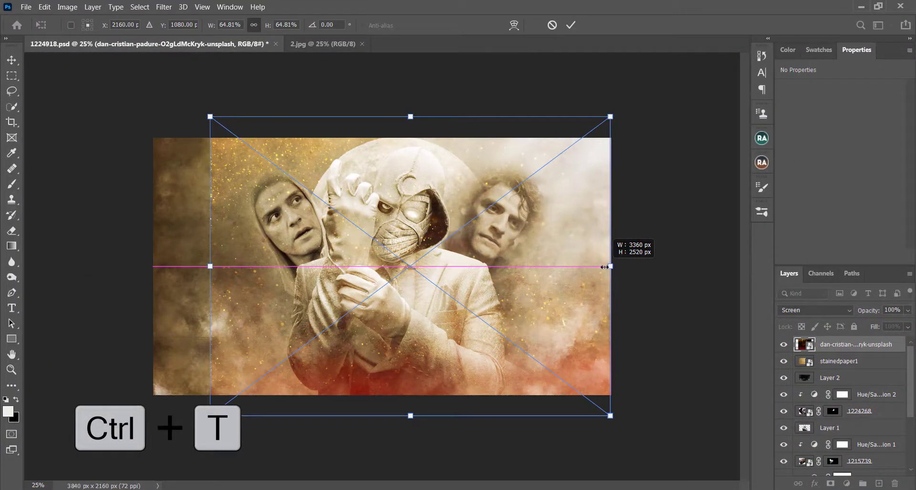
{"action": "left_click_drag", "start_coordinate": [211, 266], "coordinate": [125, 268]}
{"action": "left_click_drag", "start_coordinate": [611, 265], "coordinate": [624, 265]}
{"action": "left_click_drag", "start_coordinate": [498, 249], "coordinate": [500, 250]}
{"action": "key", "text": "Return"}
Add a new top layer and stamp large white dots around the second portrait with a Hard Round brush of about 400 to 567 px
{"action": "key", "text": "b"}
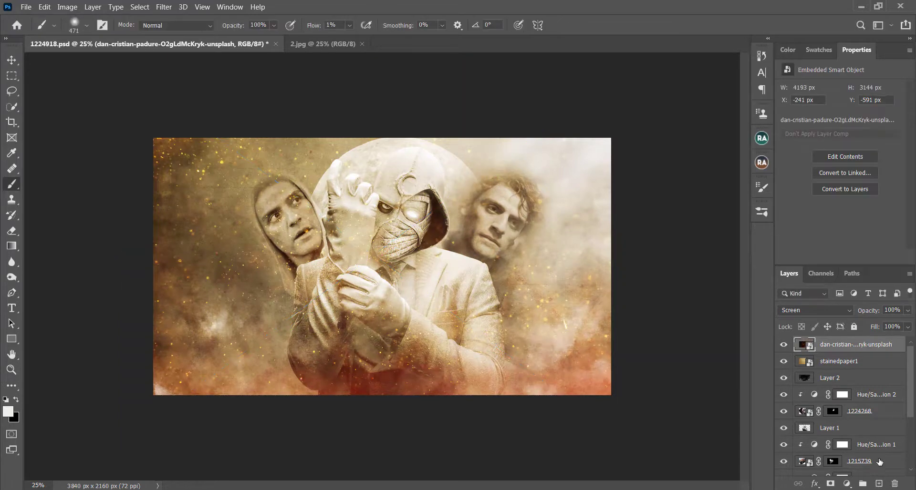
{"action": "left_click", "coordinate": [879, 485]}
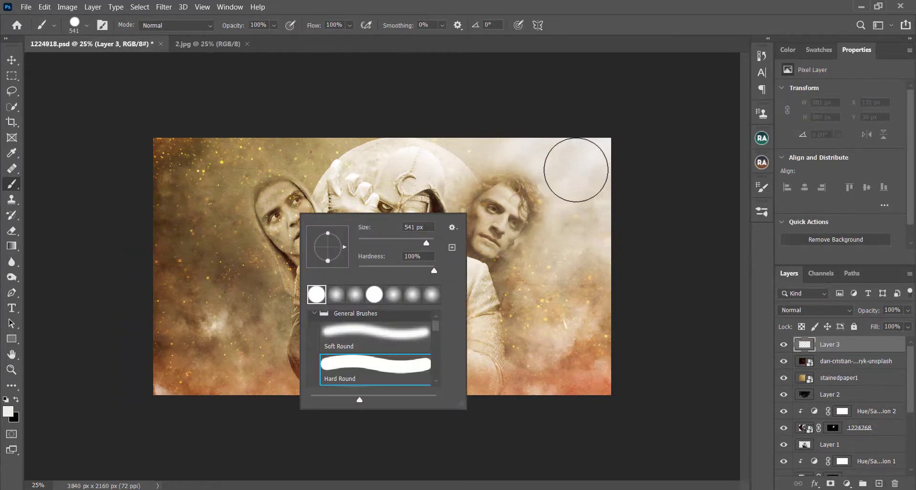
{"action": "left_click", "coordinate": [576, 170]}
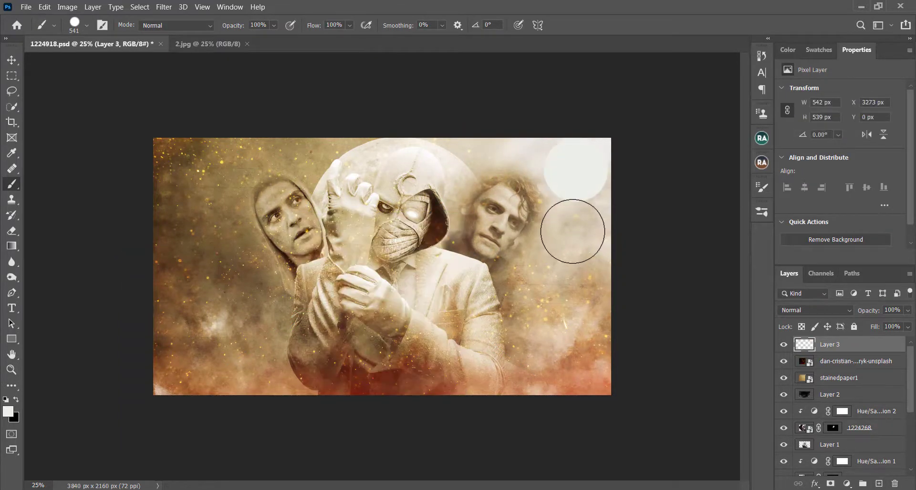
{"action": "mouse_move", "coordinate": [572, 231]}
{"action": "left_mouse_down"}
{"action": "mouse_move", "coordinate": [557, 233]}
{"action": "mouse_move", "coordinate": [593, 239]}
{"action": "mouse_move", "coordinate": [569, 225]}
{"action": "mouse_move", "coordinate": [583, 226]}
{"action": "left_mouse_up"}
{"action": "left_click", "coordinate": [601, 251]}
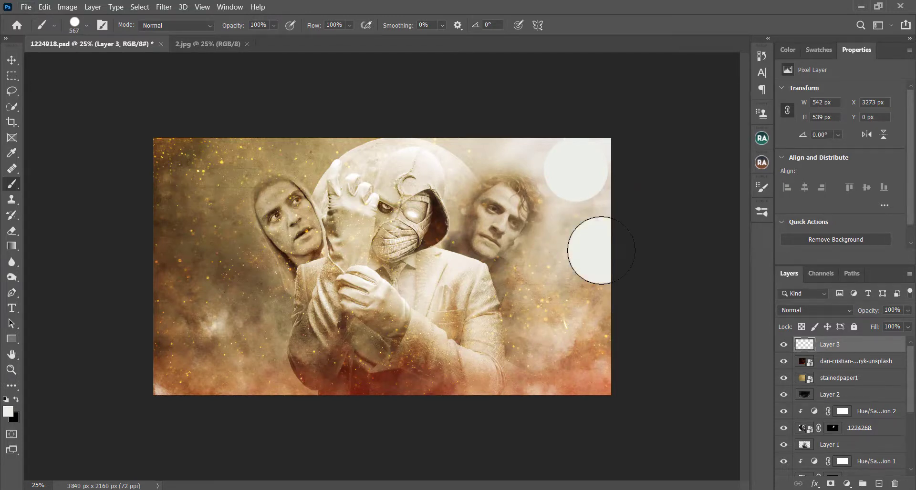
{"action": "left_click", "coordinate": [486, 138]}
{"action": "left_click", "coordinate": [502, 225]}
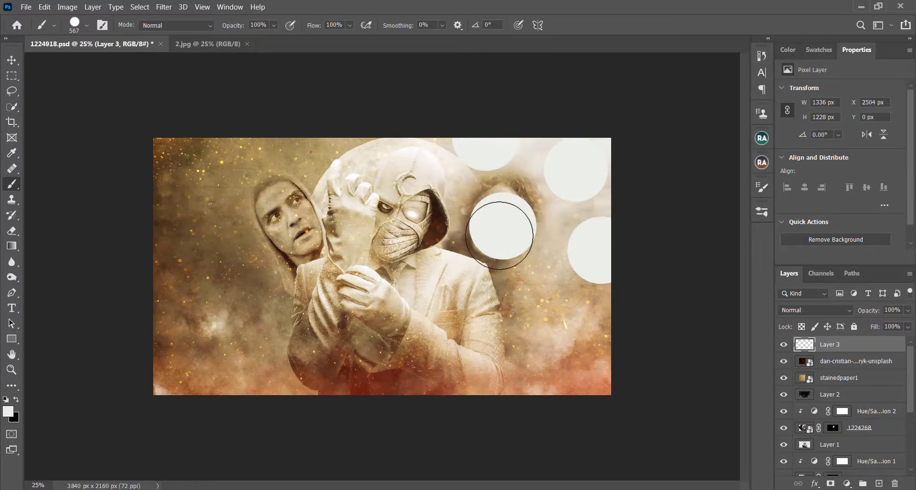
{"action": "left_click_drag", "start_coordinate": [494, 259], "coordinate": [485, 258]}
{"action": "left_click", "coordinate": [528, 278]}
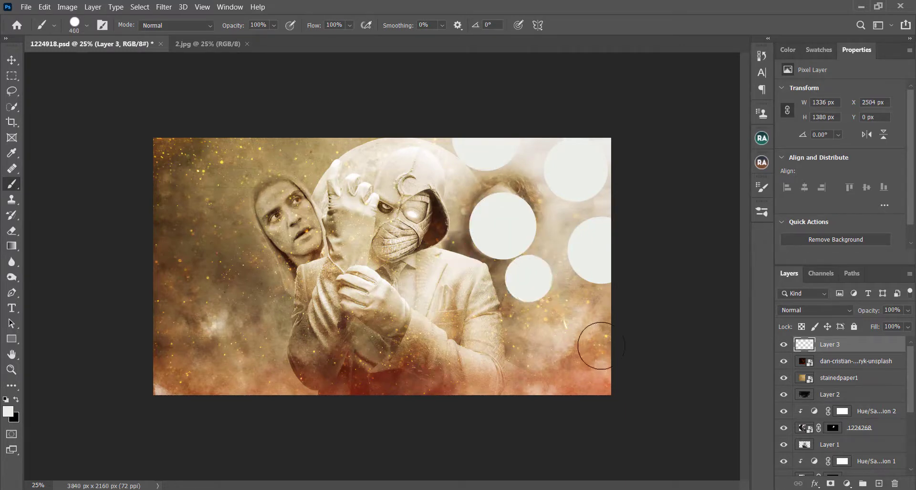
{"action": "left_click", "coordinate": [582, 344]}
Stamp smaller white dots between the large ones on the new layer, using brush sizes from 42 to 106 px
{"action": "left_click_drag", "start_coordinate": [582, 343], "coordinate": [555, 339]}
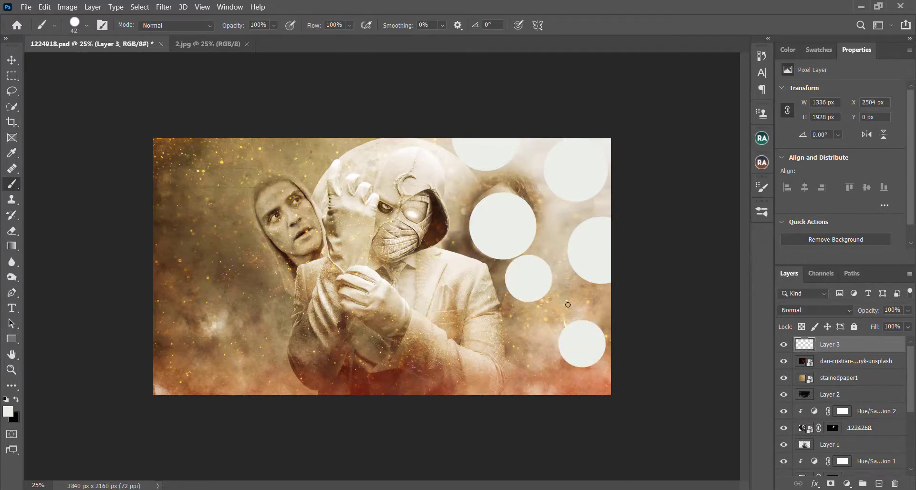
{"action": "left_click_drag", "start_coordinate": [568, 305], "coordinate": [574, 306]}
{"action": "left_click", "coordinate": [574, 307], "text": "alt"}
{"action": "left_click", "coordinate": [583, 328], "text": "alt"}
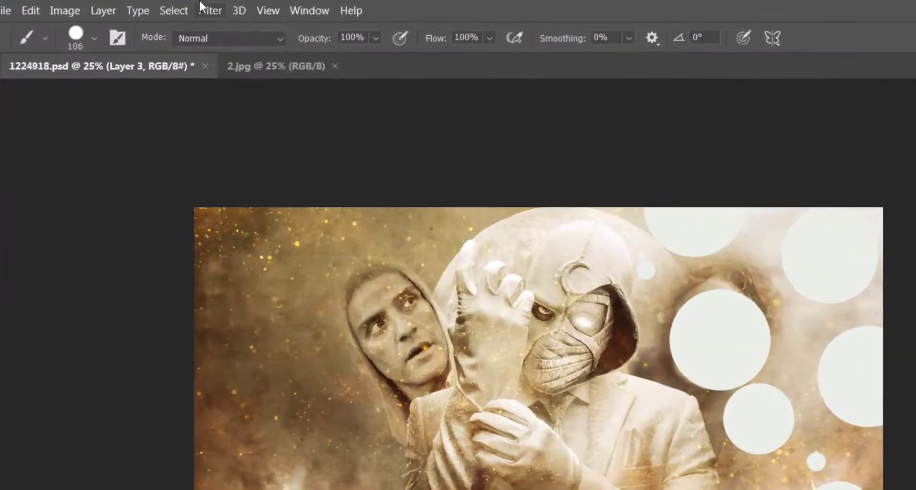
Apply a Motion Blur with an angle of 45° and a distance of 2000 pixels to the white dots layer
{"action": "left_click", "coordinate": [164, 7]}
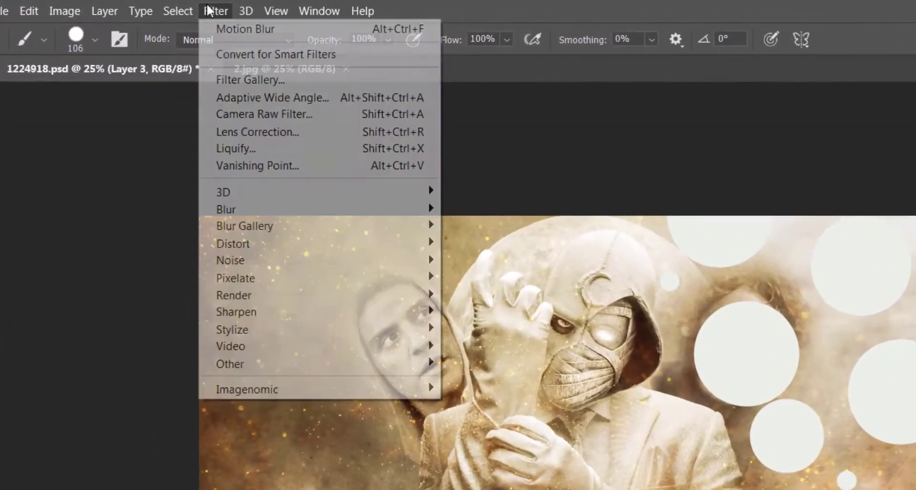
{"action": "mouse_move", "coordinate": [237, 209]}
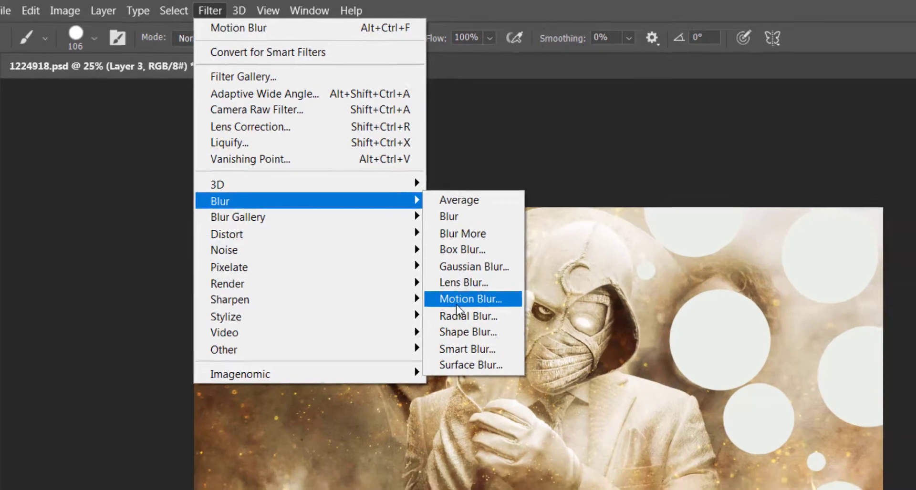
{"action": "left_click", "coordinate": [486, 311]}
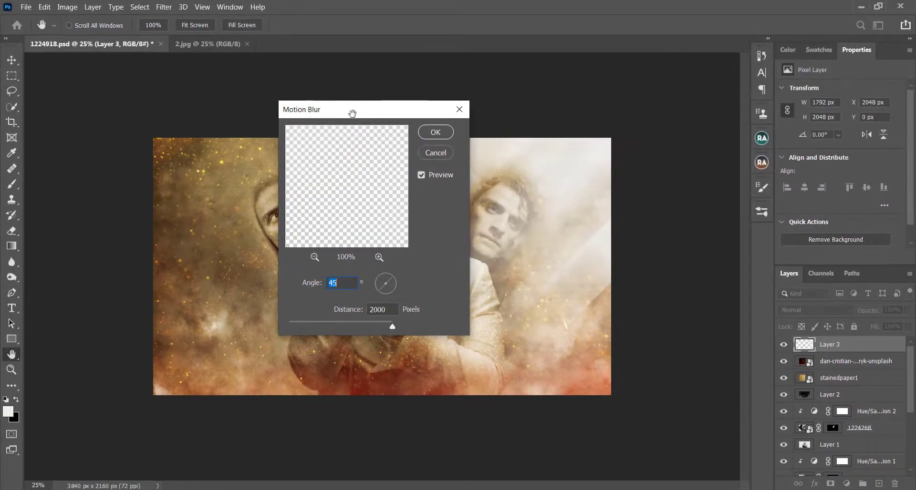
{"action": "left_click_drag", "start_coordinate": [352, 113], "coordinate": [721, 50]}
{"action": "left_click", "coordinate": [813, 69]}
Reapply the same Motion Blur twice more to the single dots layer to lengthen and soften the light streaks
{"action": "key", "text": "ctrl+j"}
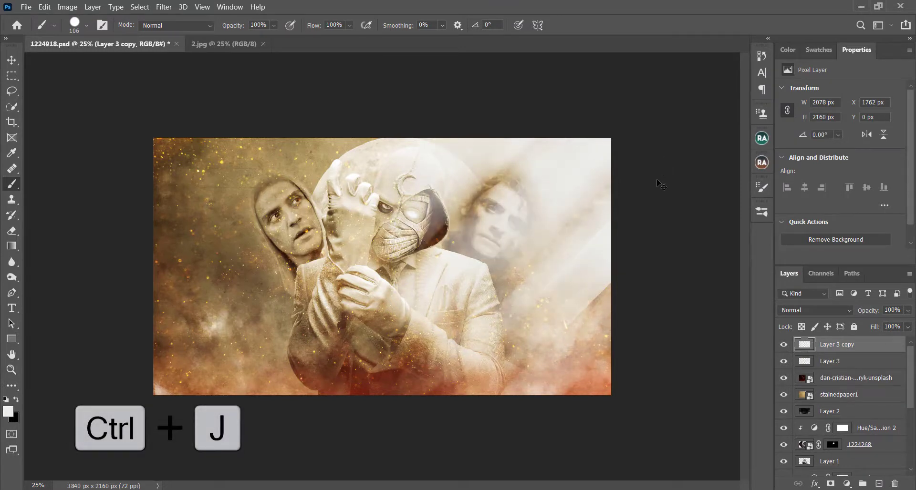
{"action": "key", "text": "ctrl+z"}
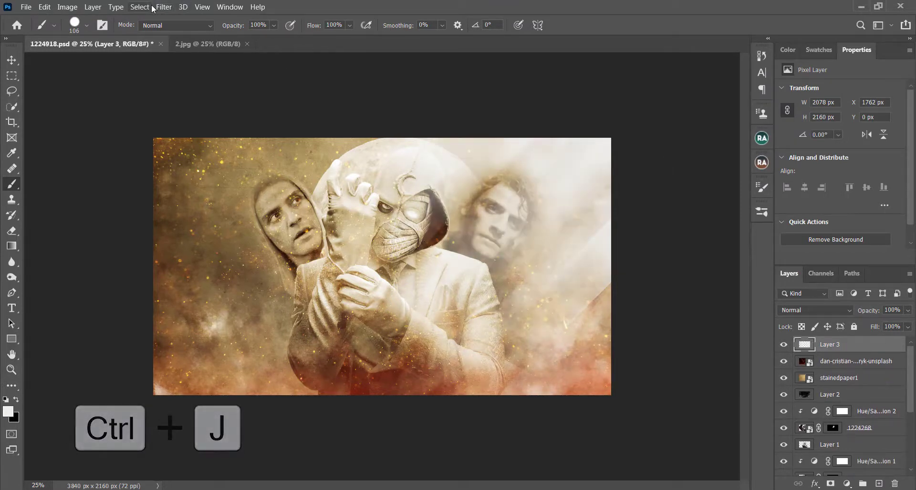
{"action": "left_click", "coordinate": [162, 8]}
{"action": "left_click", "coordinate": [167, 17]}
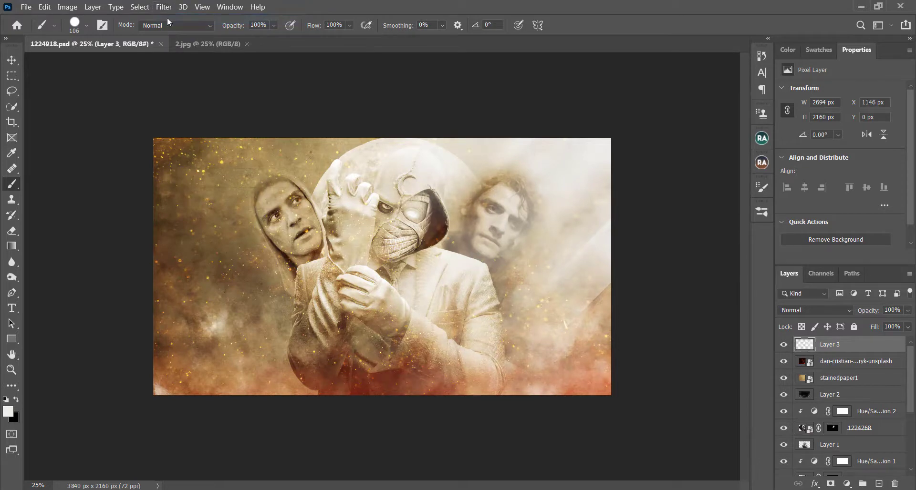
{"action": "left_click", "coordinate": [164, 7]}
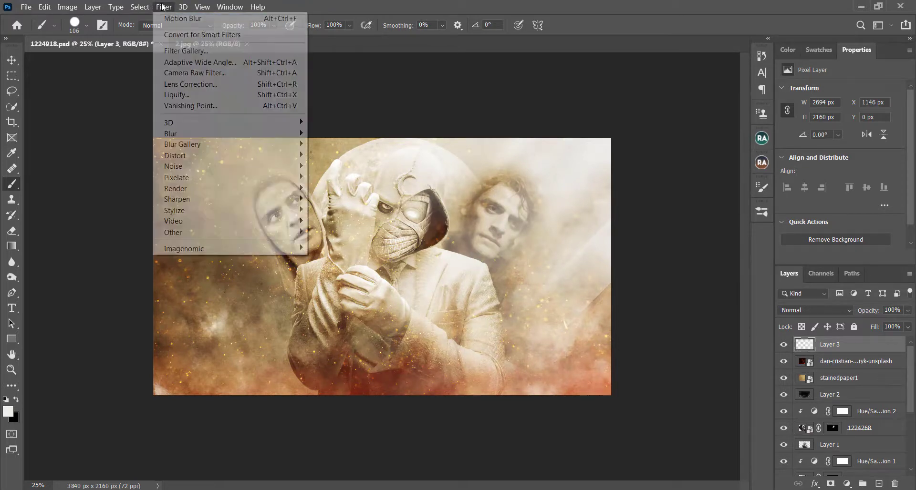
{"action": "left_click", "coordinate": [172, 18]}
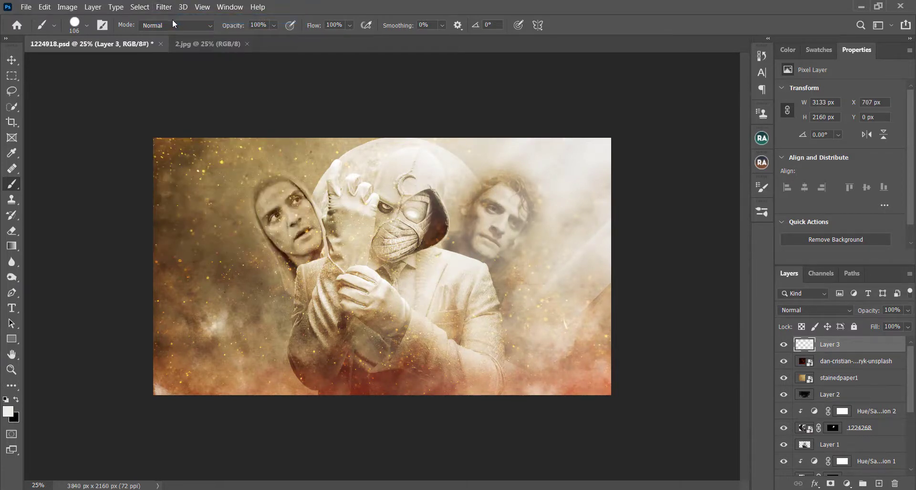
Duplicate the blurred dots layer twice and merge all three layers into one
{"action": "key", "text": "ctrl+j"}
{"action": "key", "text": "ctrl+j"}
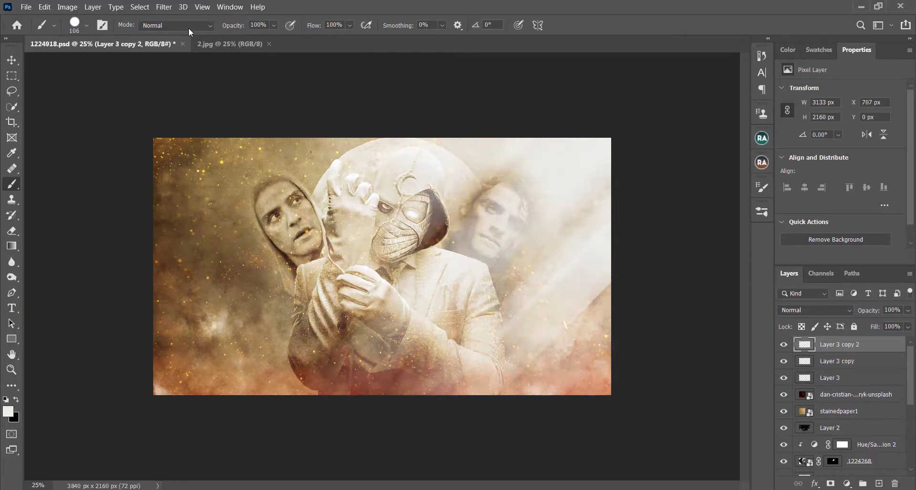
{"action": "left_click", "coordinate": [856, 361], "text": "ctrl"}
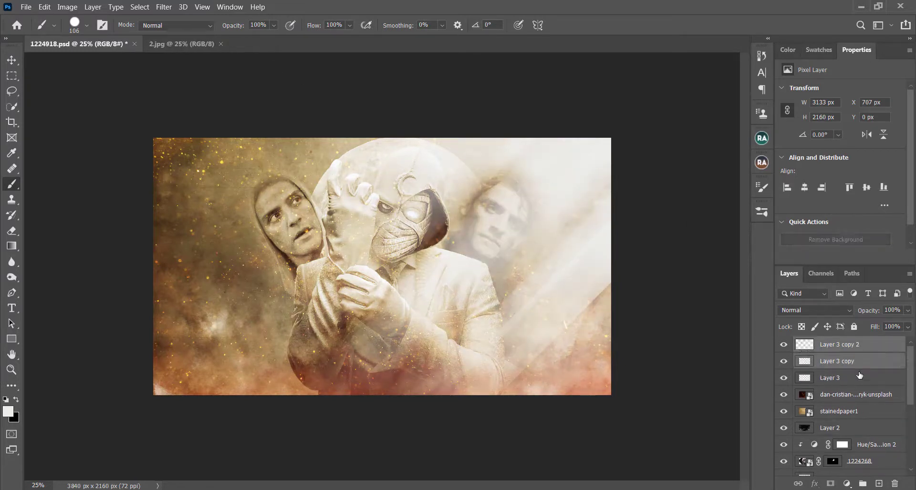
{"action": "left_click", "coordinate": [861, 382], "text": "ctrl"}
{"action": "key", "text": "ctrl+e"}
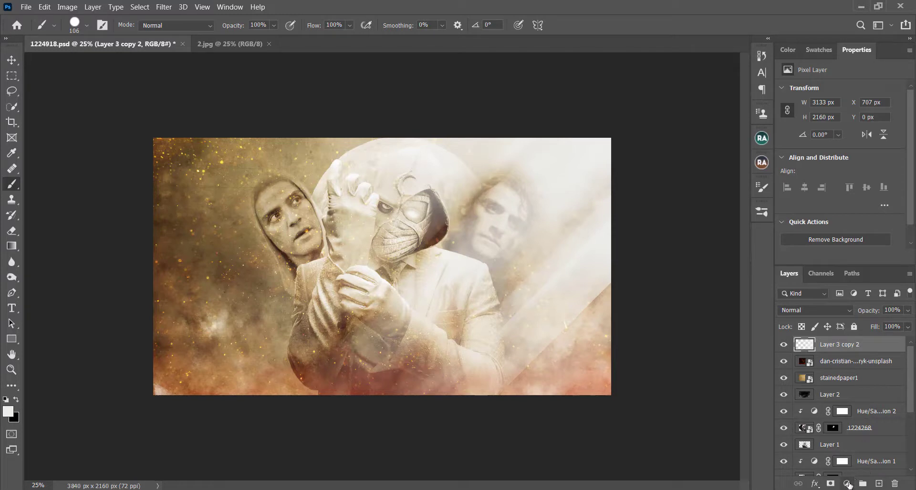
Clip a colorized Hue/Saturation adjustment to the light streaks layer with hue 49 and saturation 100
{"action": "left_click", "coordinate": [848, 484]}
{"action": "left_click", "coordinate": [852, 369]}
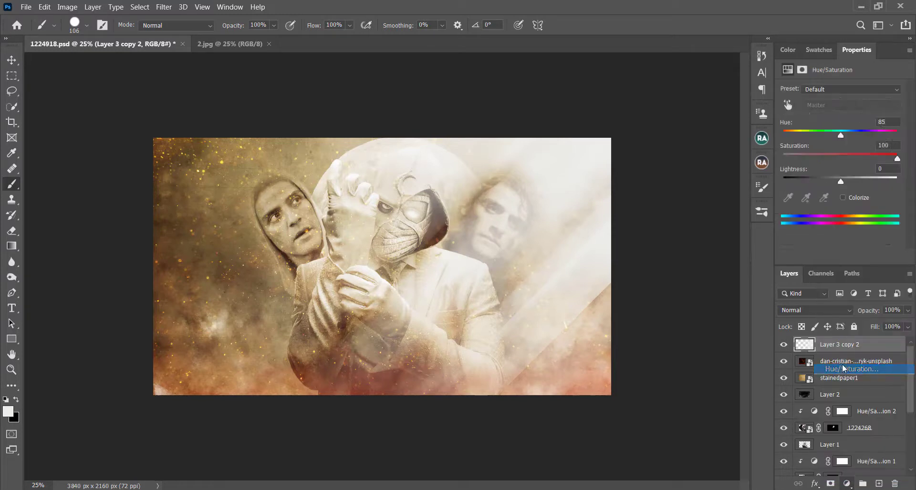
{"action": "left_click", "coordinate": [825, 258]}
{"action": "left_click", "coordinate": [843, 198]}
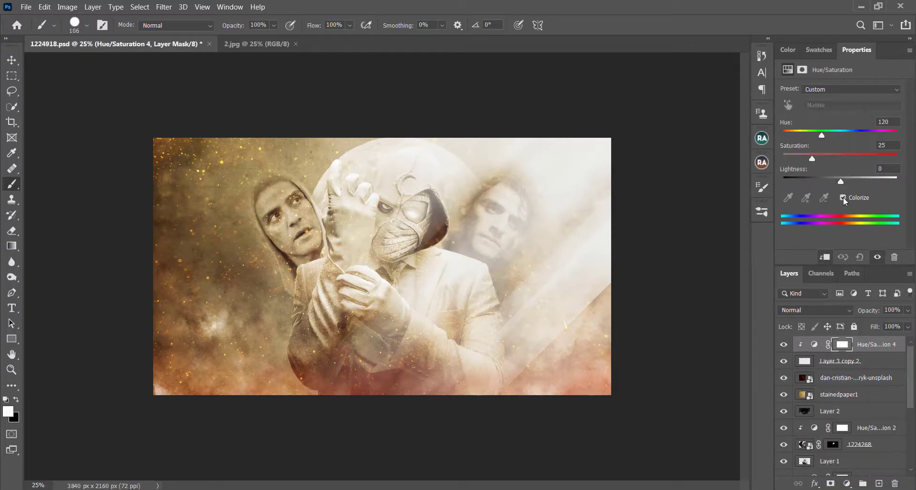
{"action": "left_click_drag", "start_coordinate": [818, 135], "coordinate": [792, 135]}
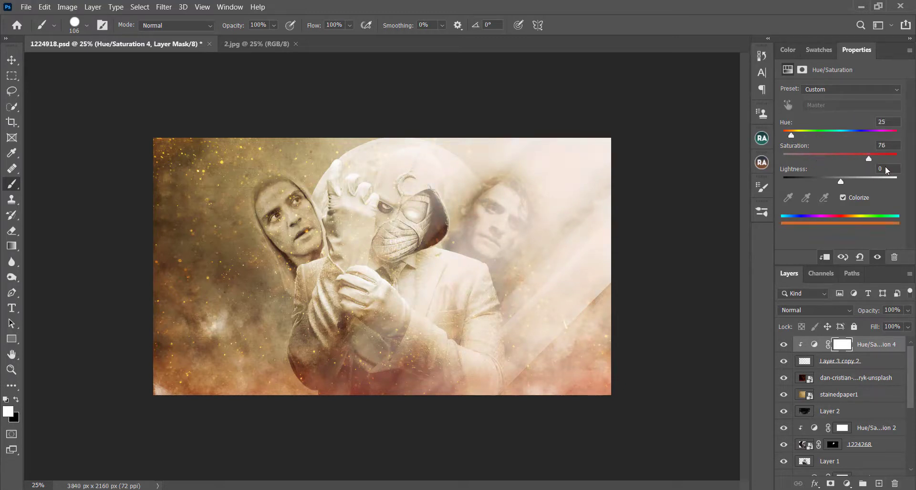
{"action": "left_click_drag", "start_coordinate": [793, 135], "coordinate": [805, 136]}
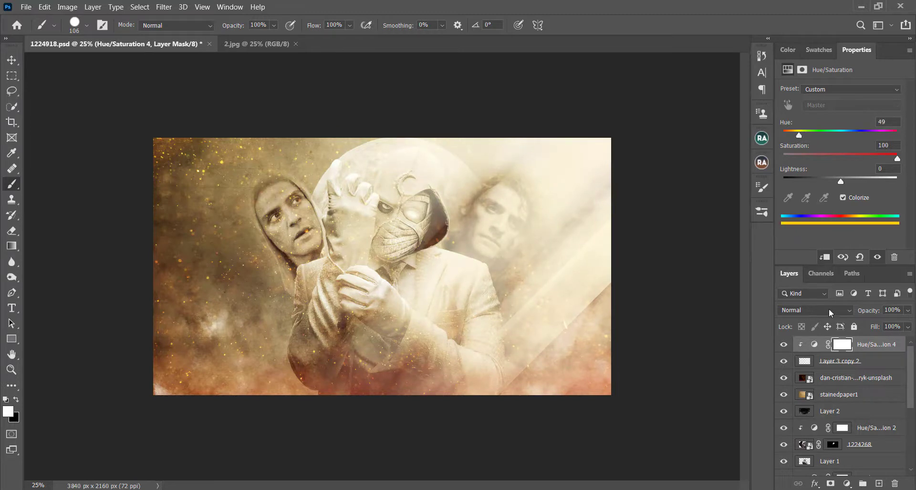
Merge the clipped Hue/Saturation adjustment with the light streaks layer
{"action": "left_click", "coordinate": [868, 365]}
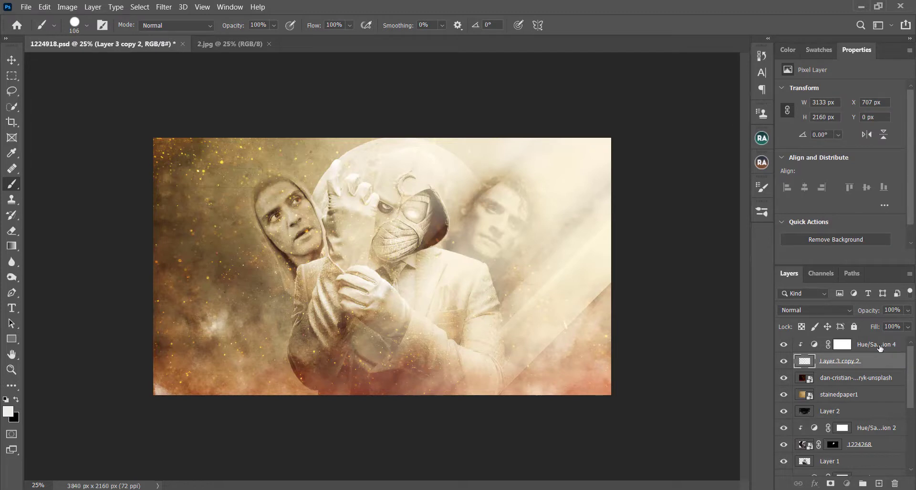
{"action": "left_click", "coordinate": [881, 346], "text": "shift"}
{"action": "key", "text": "ctrl+e"}
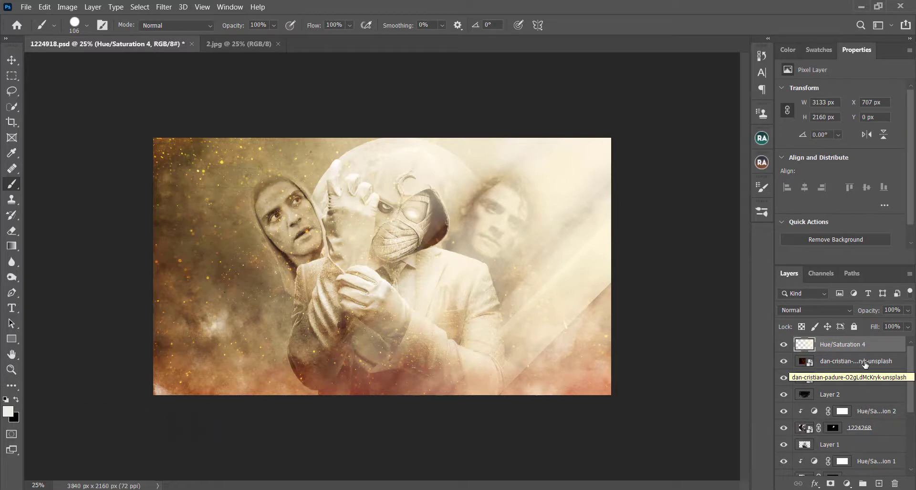
Duplicate the merged streaks layer, scale the copy to about 1892 × 1304 px and place it over the canvas's lower-right corner
{"action": "key", "text": "ctrl+j"}
{"action": "key", "text": "ctrl+t"}
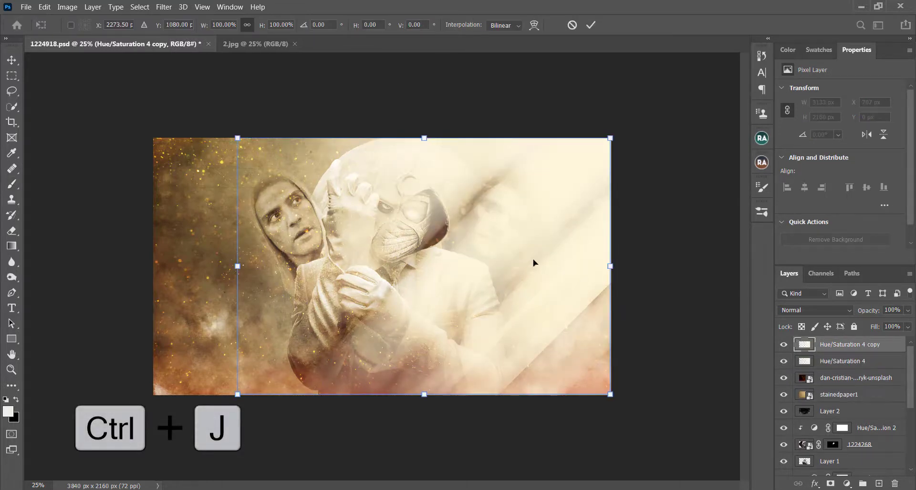
{"action": "left_click_drag", "start_coordinate": [533, 263], "coordinate": [592, 329]}
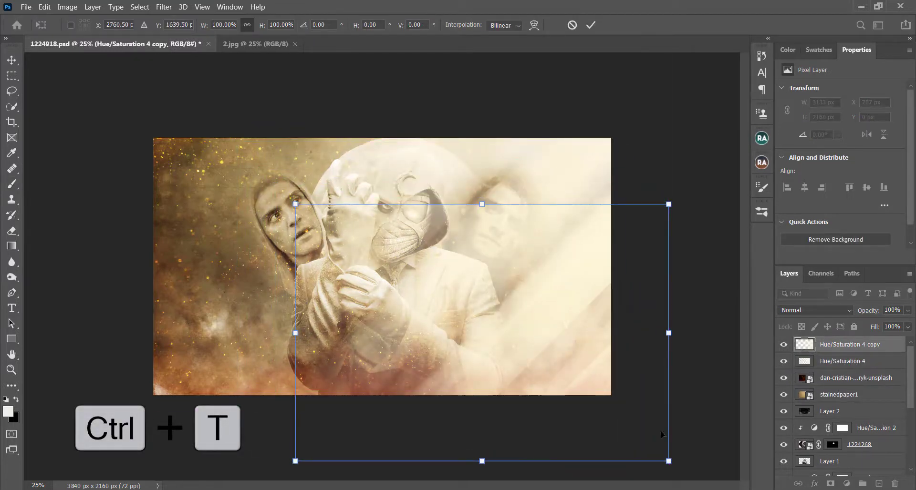
{"action": "left_click_drag", "start_coordinate": [669, 460], "coordinate": [542, 329]}
{"action": "mouse_move", "coordinate": [494, 288]}
{"action": "left_mouse_down"}
{"action": "mouse_move", "coordinate": [568, 348]}
{"action": "mouse_move", "coordinate": [601, 355]}
{"action": "mouse_move", "coordinate": [525, 253]}
{"action": "mouse_move", "coordinate": [507, 193]}
{"action": "mouse_move", "coordinate": [478, 144]}
{"action": "mouse_move", "coordinate": [494, 129]}
{"action": "mouse_move", "coordinate": [502, 135]}
{"action": "left_mouse_up"}
{"action": "key", "text": "Return"}
Duplicate the scaled streaks layer and position the copy at about X 1277 px, Y -738 px
{"action": "key", "text": "b"}
{"action": "key", "text": "ctrl+j"}
{"action": "key", "text": "ctrl+t"}
{"action": "key", "text": "Return"}
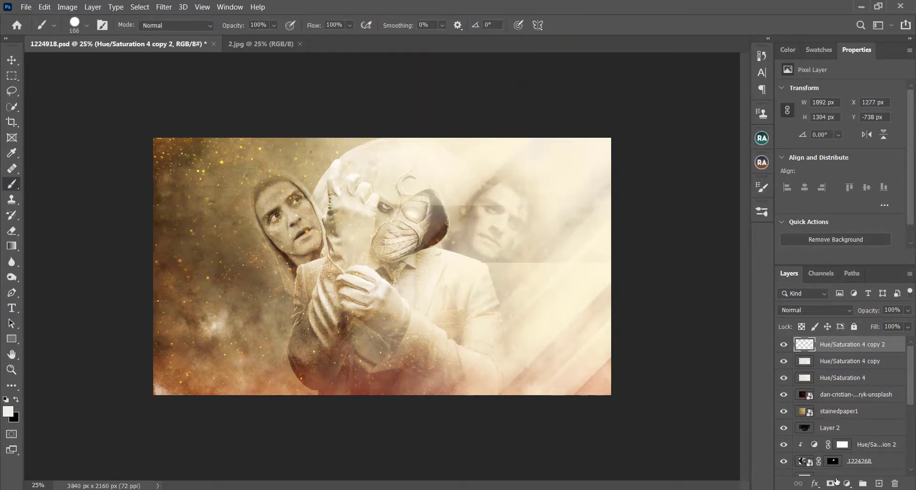
Mask the topmost streaks copy and hide its rays over the second portrait and masked figure with a black soft brush, lowering flow to 57%
{"action": "left_click", "coordinate": [831, 483]}
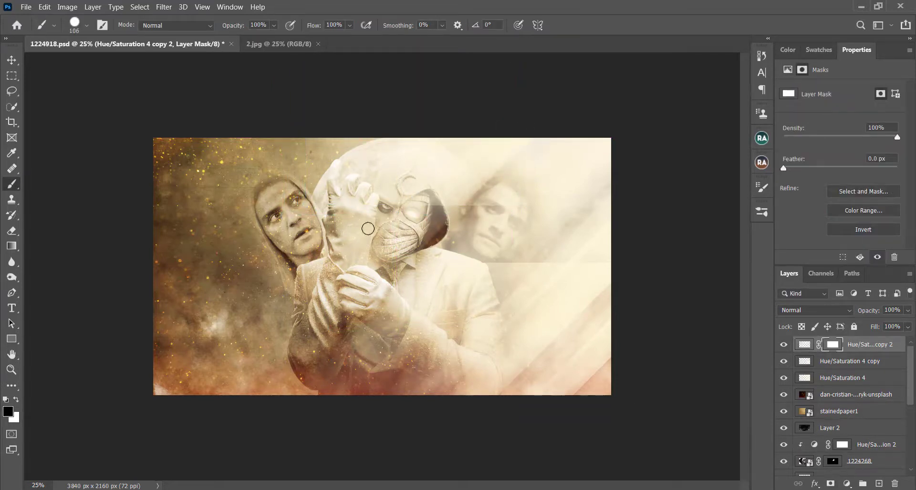
{"action": "left_click_drag", "start_coordinate": [368, 229], "coordinate": [490, 227]}
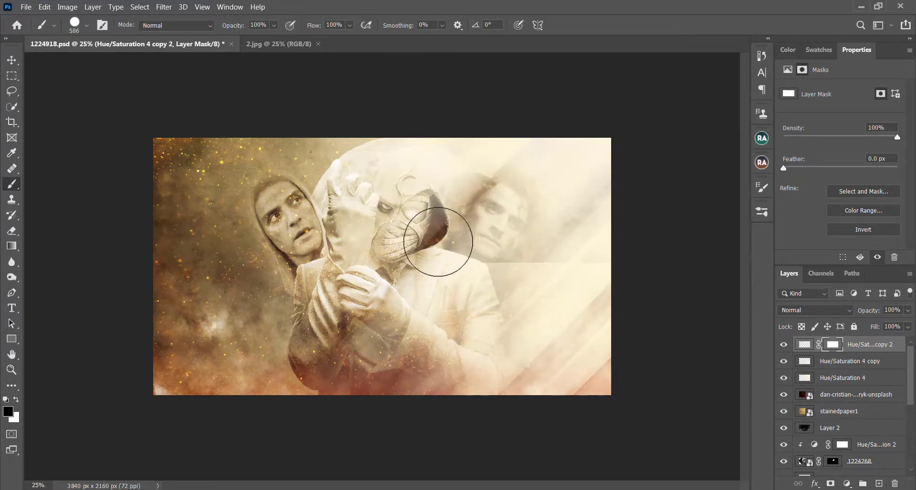
{"action": "right_click", "coordinate": [439, 244]}
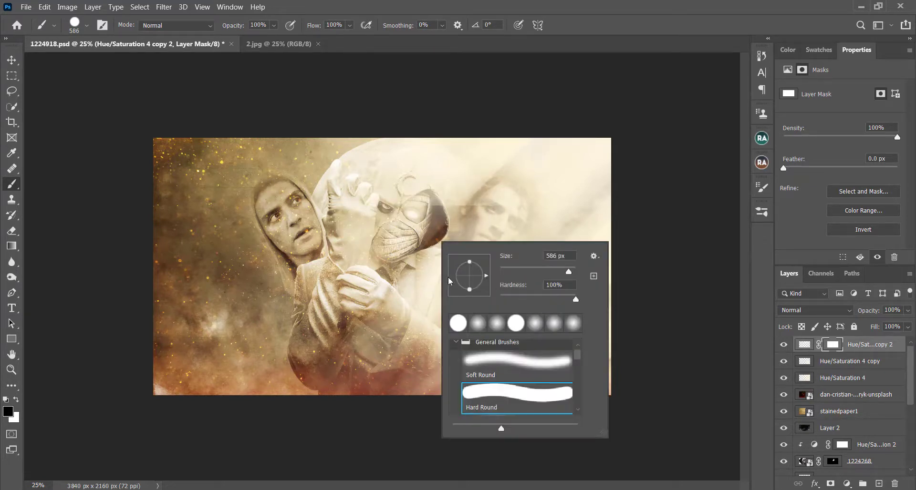
{"action": "right_click", "coordinate": [460, 243]}
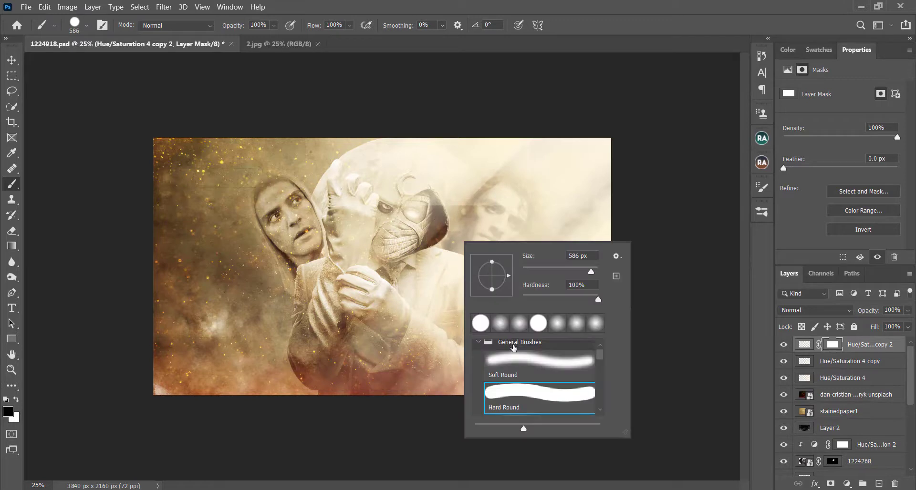
{"action": "left_click", "coordinate": [498, 323]}
{"action": "left_click_drag", "start_coordinate": [506, 207], "coordinate": [437, 269]}
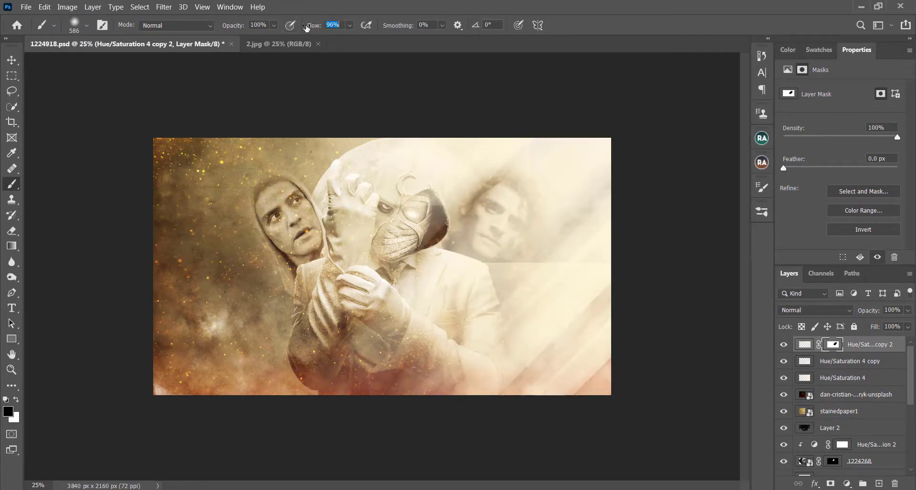
{"action": "left_click_drag", "start_coordinate": [511, 248], "coordinate": [531, 253]}
{"action": "left_click_drag", "start_coordinate": [390, 243], "coordinate": [376, 190]}
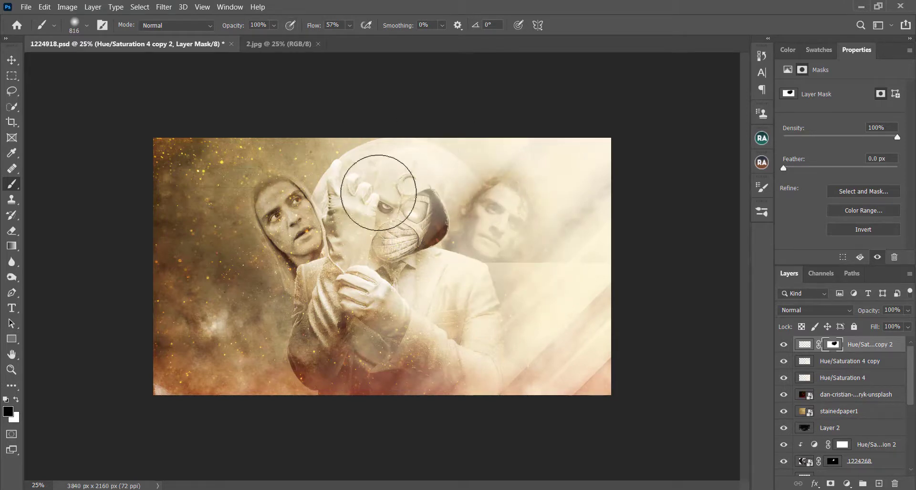
Add a layer mask to the Hue/Saturation 4 copy layer and paint out its rays over the second portrait and the figure's shoulder
{"action": "left_click", "coordinate": [857, 362]}
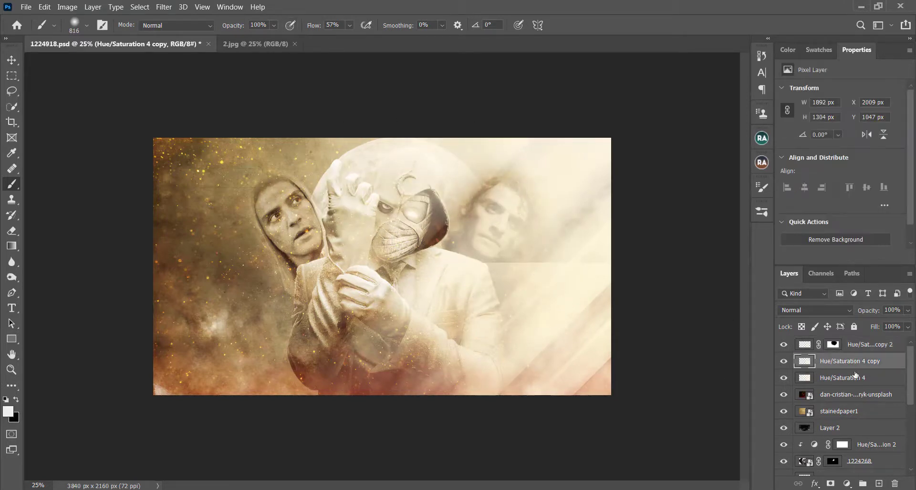
{"action": "left_click", "coordinate": [831, 485]}
{"action": "key", "text": "x"}
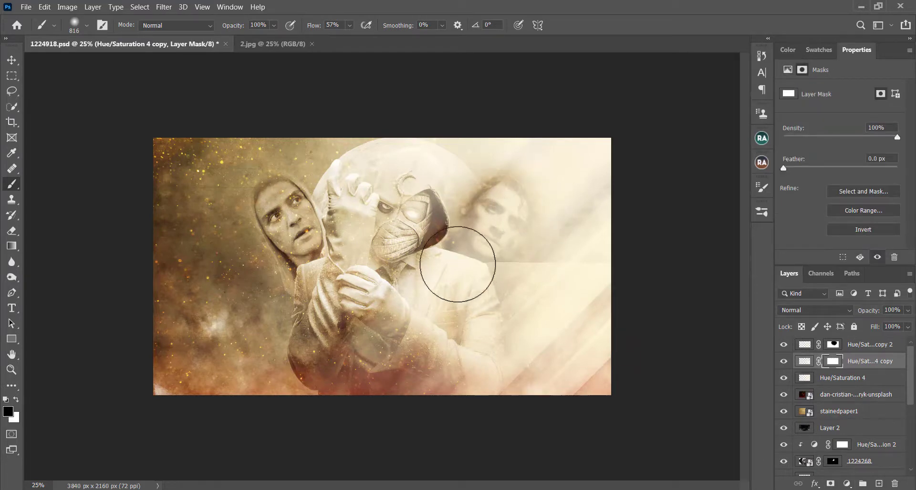
{"action": "mouse_move", "coordinate": [511, 204]}
{"action": "left_mouse_down"}
{"action": "mouse_move", "coordinate": [499, 261]}
{"action": "mouse_move", "coordinate": [550, 240]}
{"action": "mouse_move", "coordinate": [527, 287]}
{"action": "mouse_move", "coordinate": [594, 235]}
{"action": "mouse_move", "coordinate": [526, 313]}
{"action": "mouse_move", "coordinate": [473, 340]}
{"action": "mouse_move", "coordinate": [386, 422]}
{"action": "mouse_move", "coordinate": [484, 365]}
{"action": "mouse_move", "coordinate": [346, 433]}
{"action": "mouse_move", "coordinate": [475, 280]}
{"action": "left_mouse_up"}
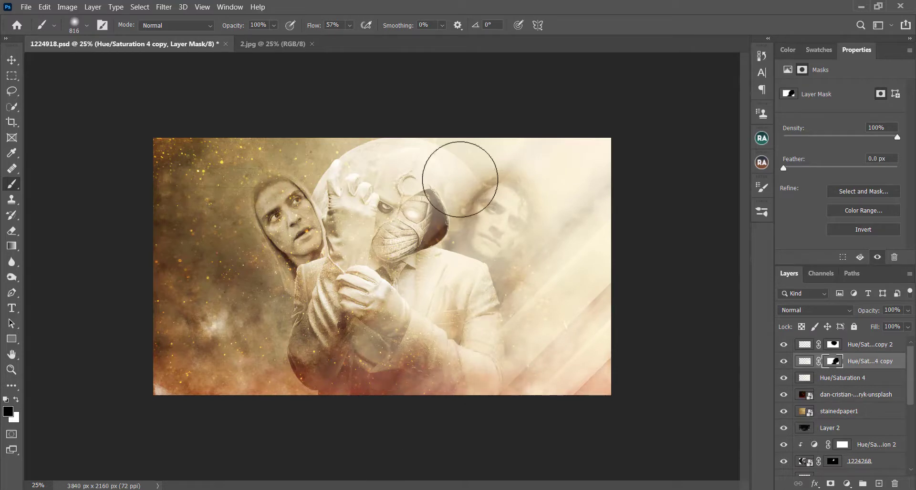
Refine the masks of both streaks copies by painting black over the figure's jacket and the area beside his arm
{"action": "left_click", "coordinate": [834, 345]}
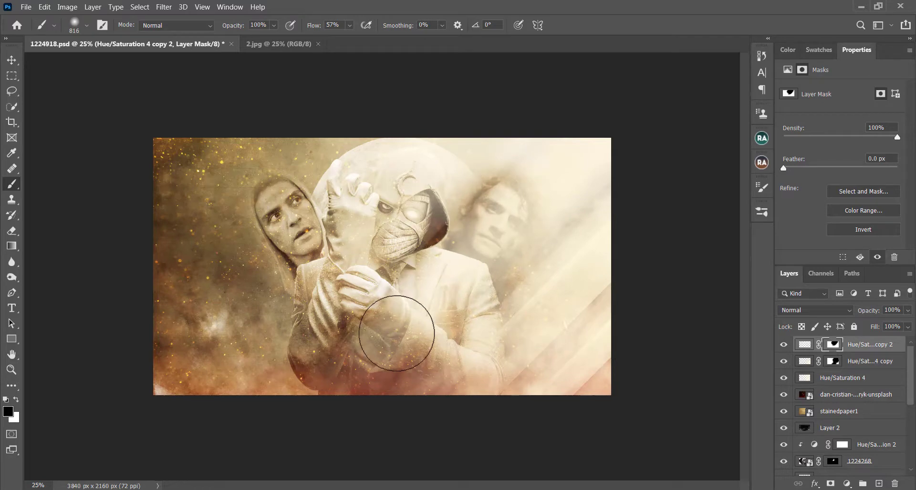
{"action": "mouse_move", "coordinate": [397, 333]}
{"action": "left_mouse_down"}
{"action": "mouse_move", "coordinate": [431, 302]}
{"action": "mouse_move", "coordinate": [411, 329]}
{"action": "left_mouse_up"}
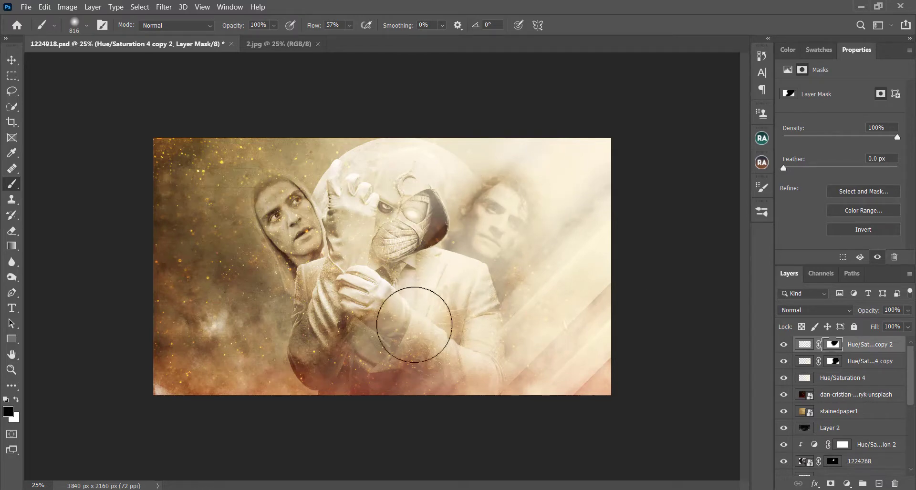
{"action": "left_click", "coordinate": [834, 361]}
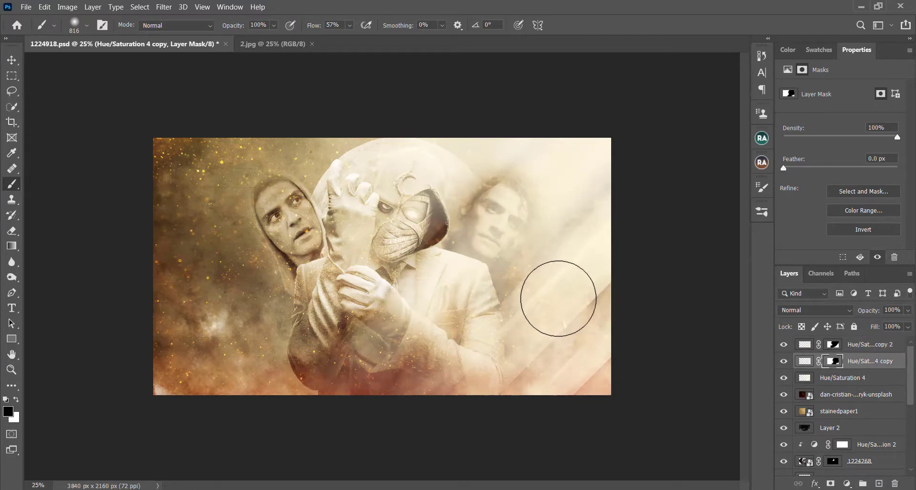
{"action": "left_click_drag", "start_coordinate": [558, 299], "coordinate": [515, 337]}
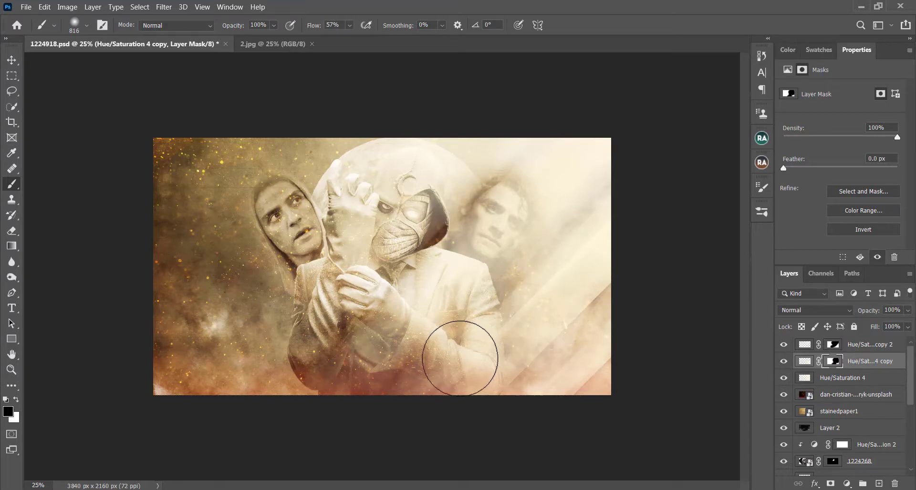
Group the three light streaks layers and create a new empty group directly below that group
{"action": "left_click", "coordinate": [863, 379], "text": "ctrl"}
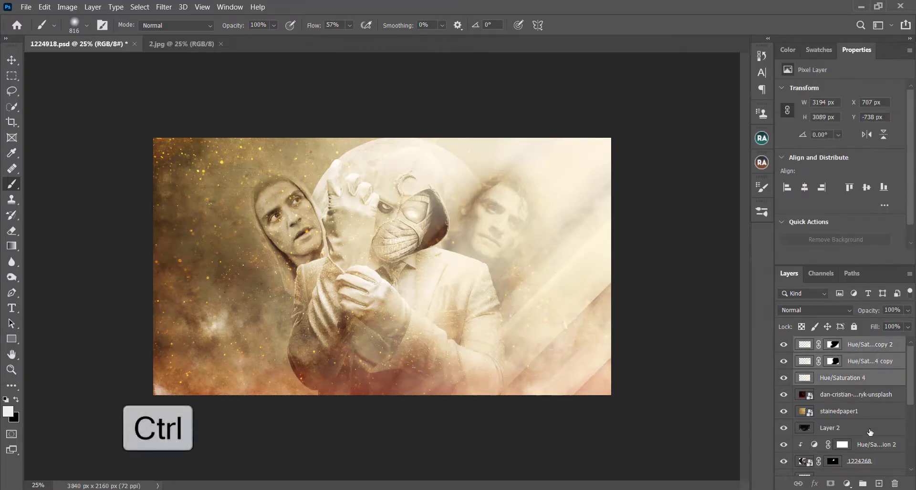
{"action": "key", "text": "ctrl+g"}
{"action": "left_click", "coordinate": [862, 484], "text": "ctrl"}
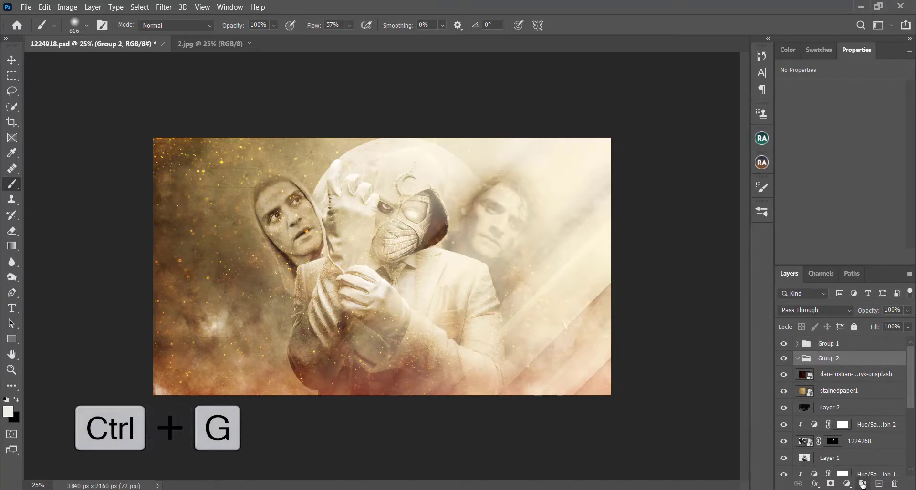
Duplicate the light streaks group, flip the copy horizontally and move it over the hooded portrait's side of the canvas
{"action": "key", "text": "ctrl+j"}
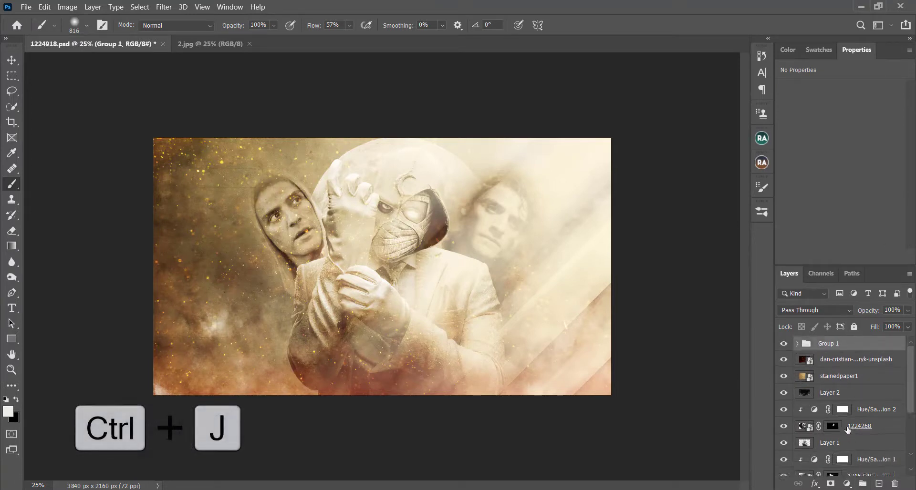
{"action": "key", "text": "ctrl+j"}
{"action": "key", "text": "ctrl+t"}
{"action": "right_click", "coordinate": [524, 277]}
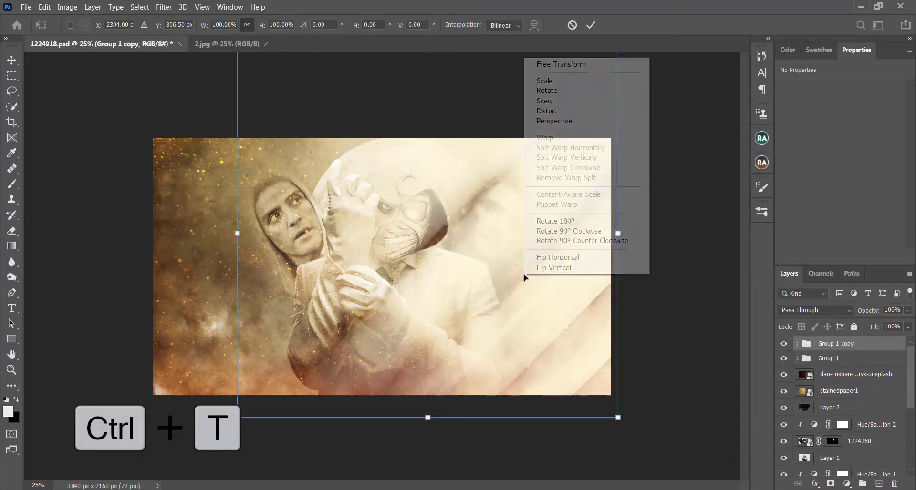
{"action": "left_click", "coordinate": [553, 258]}
{"action": "left_click_drag", "start_coordinate": [501, 259], "coordinate": [357, 260]}
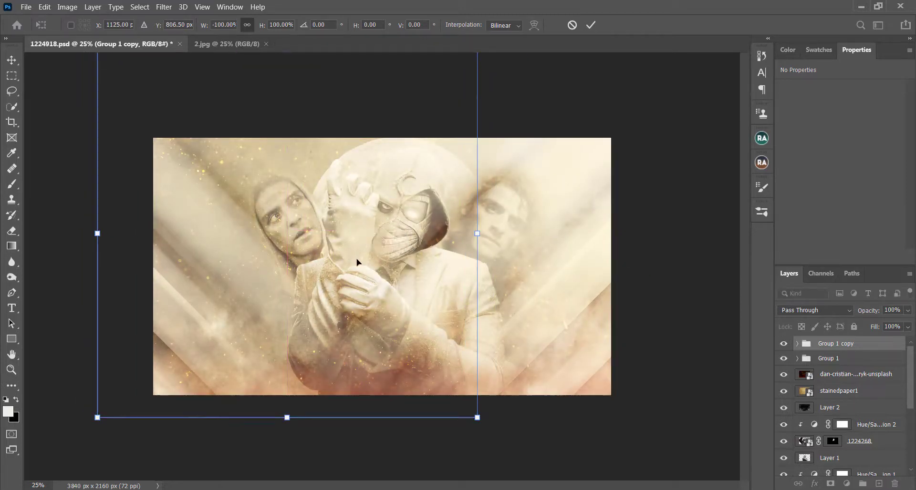
{"action": "key", "text": "Return"}
Group both light streaks groups together and add a layer mask to the new parent group
{"action": "left_click", "coordinate": [840, 358], "text": "shift"}
{"action": "key", "text": "ctrl+g"}
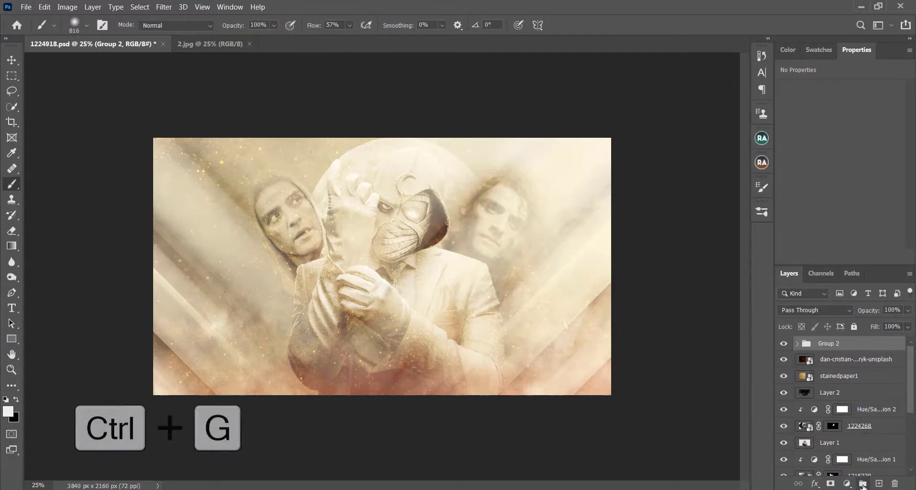
{"action": "key", "text": "ctrl+z"}
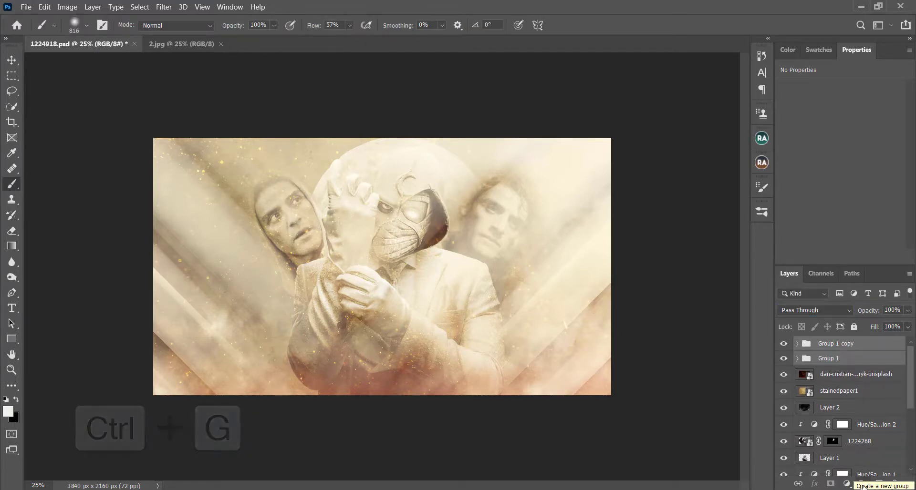
{"action": "left_click", "coordinate": [864, 485]}
{"action": "left_click", "coordinate": [831, 484]}
Apply a vertical linear black-to-white gradient to the Group 2 mask, fading the rays out towards the top of the image
{"action": "key", "text": "x"}
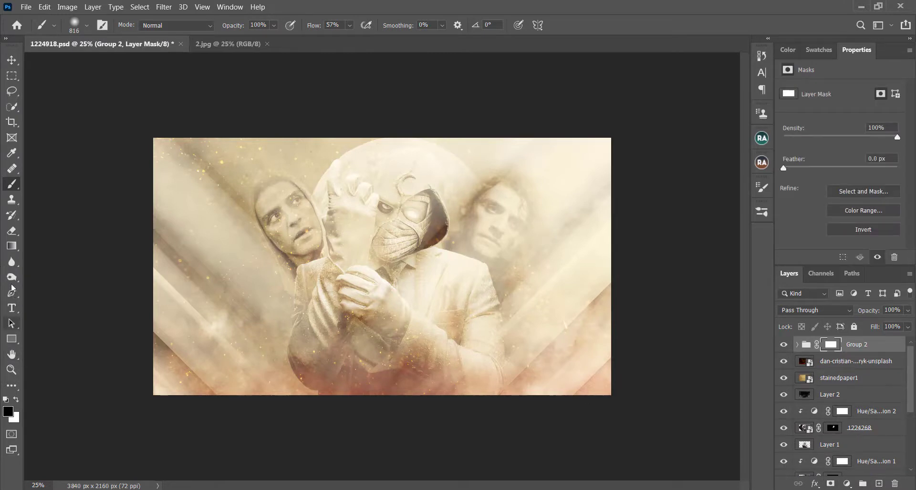
{"action": "left_click_drag", "start_coordinate": [12, 246], "coordinate": [42, 244]}
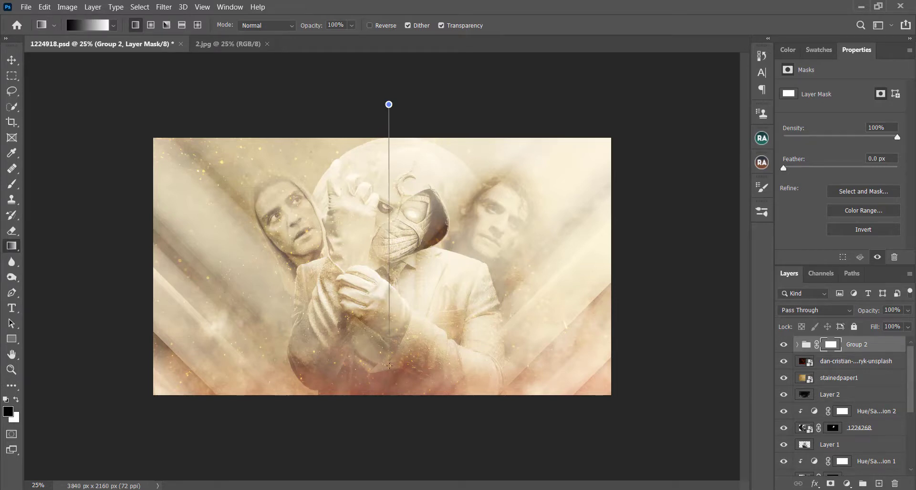
{"action": "left_click_drag", "start_coordinate": [390, 387], "coordinate": [393, 271]}
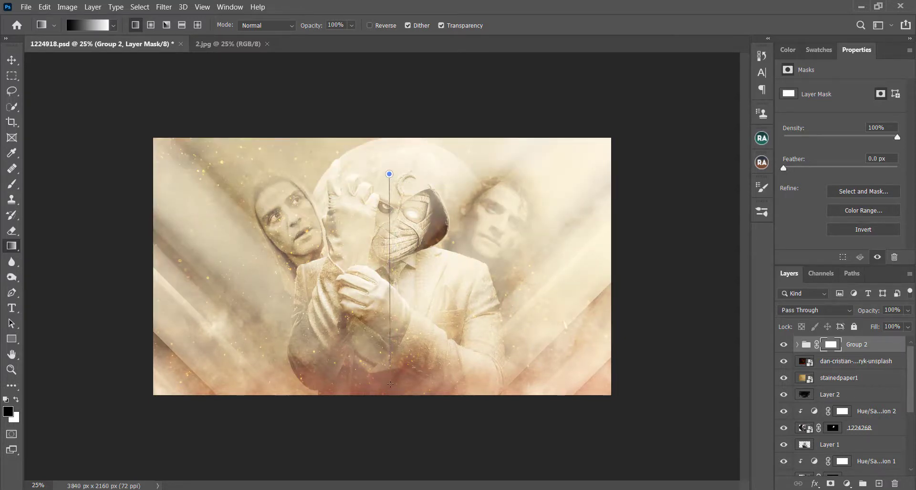
{"action": "left_click_drag", "start_coordinate": [391, 384], "coordinate": [391, 384]}
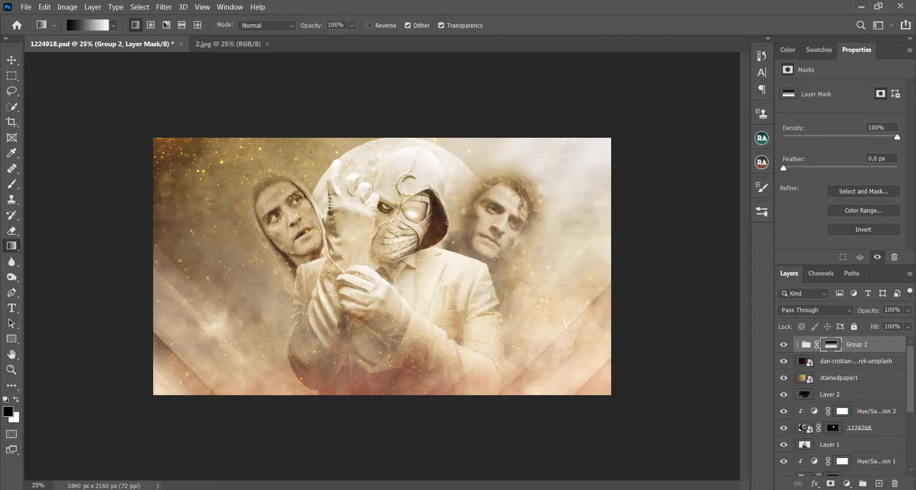
Retouch the Group 2 mask beside the hooded portrait with a large soft brush at 4% flow, softly restoring and fading rays
{"action": "left_click", "coordinate": [13, 185]}
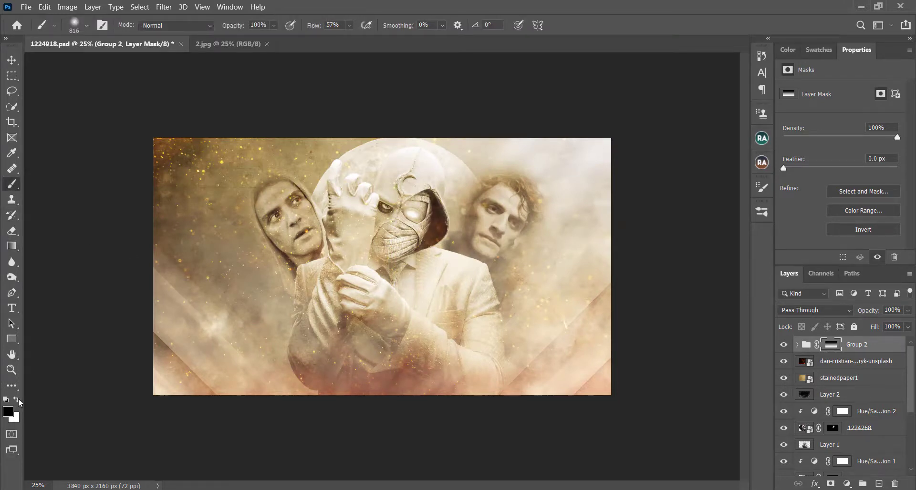
{"action": "mouse_move", "coordinate": [268, 267]}
{"action": "left_mouse_down"}
{"action": "mouse_move", "coordinate": [257, 284]}
{"action": "mouse_move", "coordinate": [212, 225]}
{"action": "left_mouse_up"}
{"action": "key", "text": "ctrl+z"}
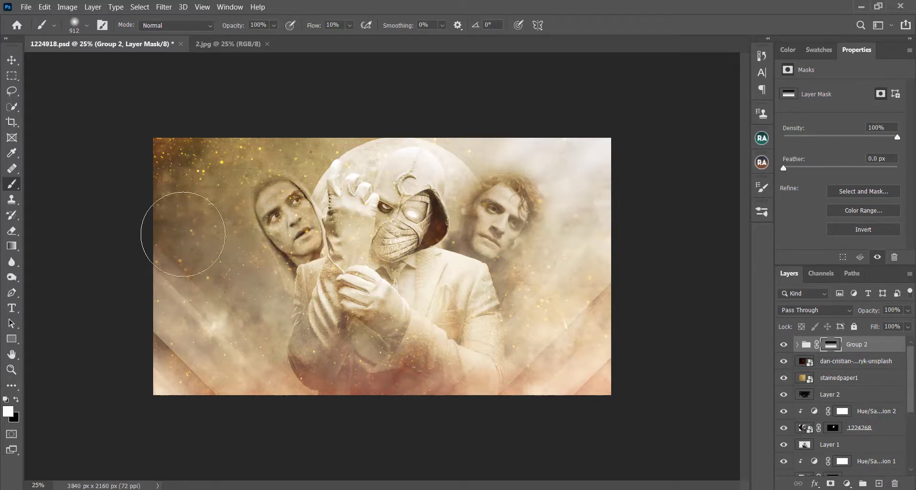
{"action": "mouse_move", "coordinate": [184, 234]}
{"action": "left_mouse_down"}
{"action": "mouse_move", "coordinate": [147, 209]}
{"action": "mouse_move", "coordinate": [195, 229]}
{"action": "left_mouse_up"}
{"action": "key", "text": "ctrl+z"}
{"action": "left_click_drag", "start_coordinate": [311, 26], "coordinate": [308, 27]}
{"action": "mouse_move", "coordinate": [200, 262]}
{"action": "left_mouse_down"}
{"action": "mouse_move", "coordinate": [162, 191]}
{"action": "mouse_move", "coordinate": [154, 272]}
{"action": "left_mouse_up"}
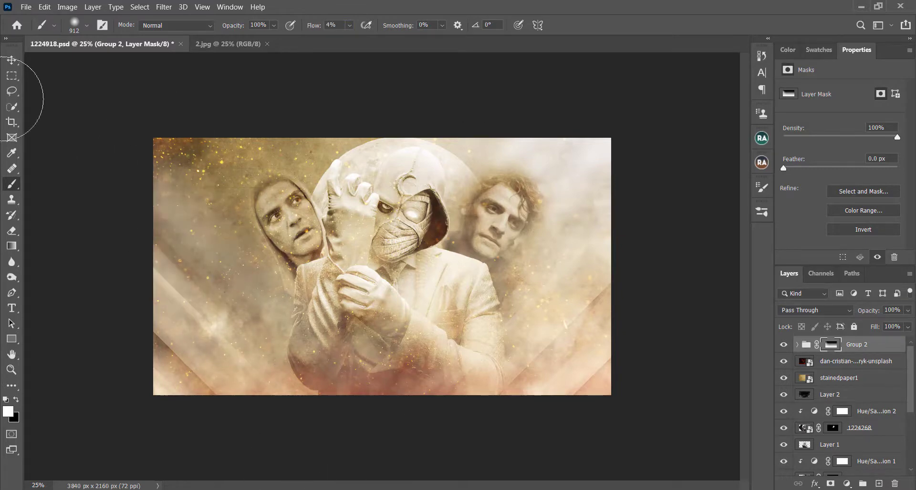
{"action": "key", "text": "x"}
{"action": "left_click_drag", "start_coordinate": [225, 209], "coordinate": [198, 216]}
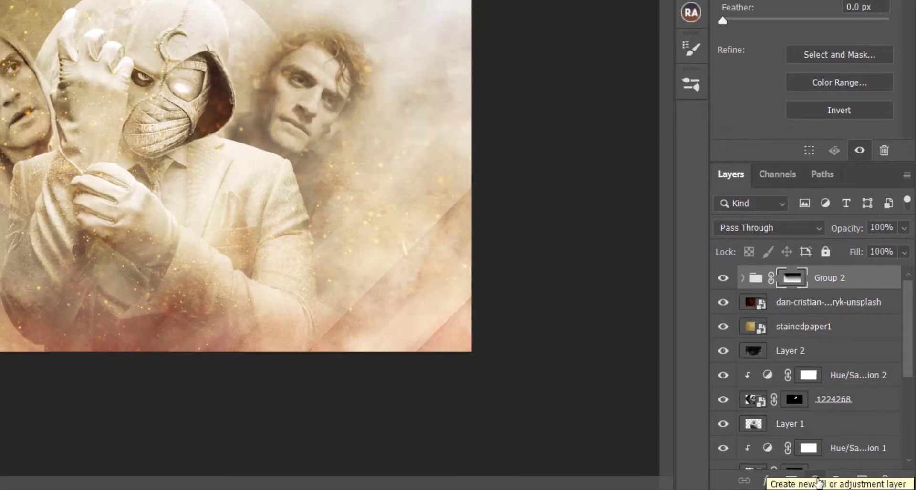
Add a Gradient fill layer above Group 2 and set its starting colour stop to black 000000
{"action": "scroll", "coordinate": [847, 403], "scroll_direction": "down", "scroll_amount": 4}
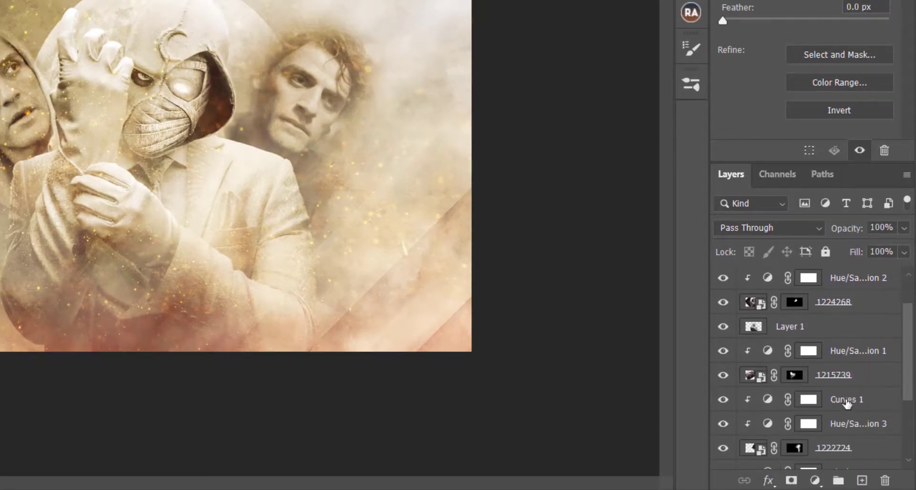
{"action": "scroll", "coordinate": [847, 401], "scroll_direction": "up", "scroll_amount": 4}
{"action": "left_click", "coordinate": [824, 482]}
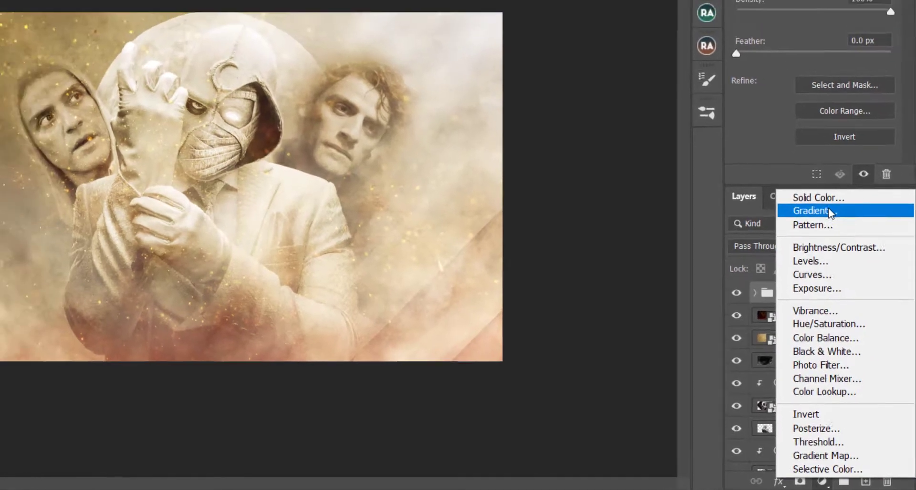
{"action": "left_click", "coordinate": [830, 212]}
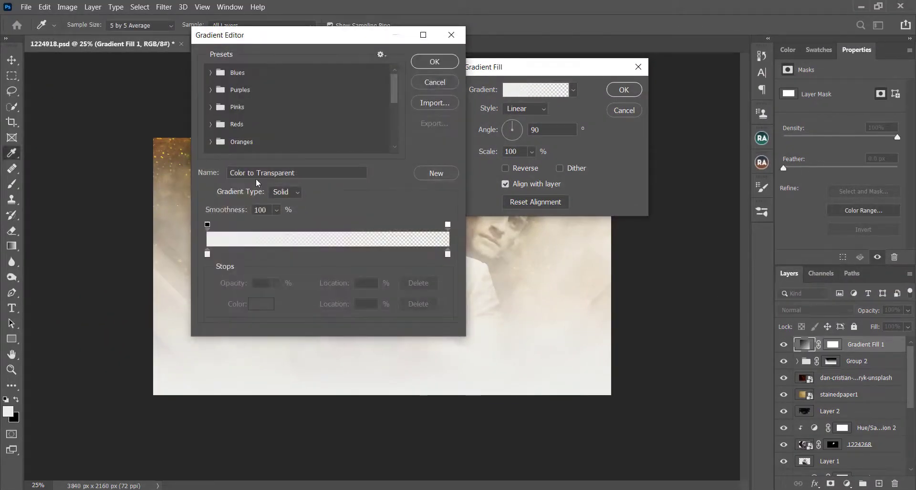
{"action": "left_click", "coordinate": [207, 254]}
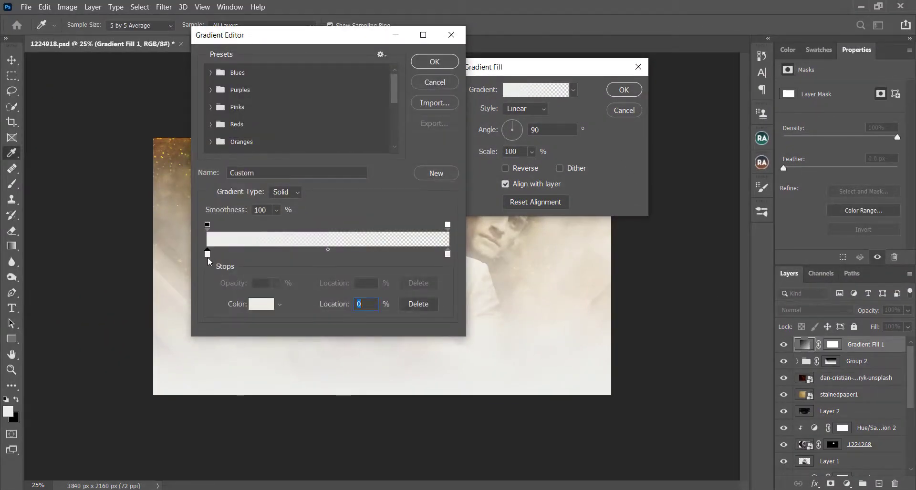
{"action": "left_click", "coordinate": [266, 308]}
{"action": "type", "text": "000000"}
{"action": "left_click", "coordinate": [731, 47]}
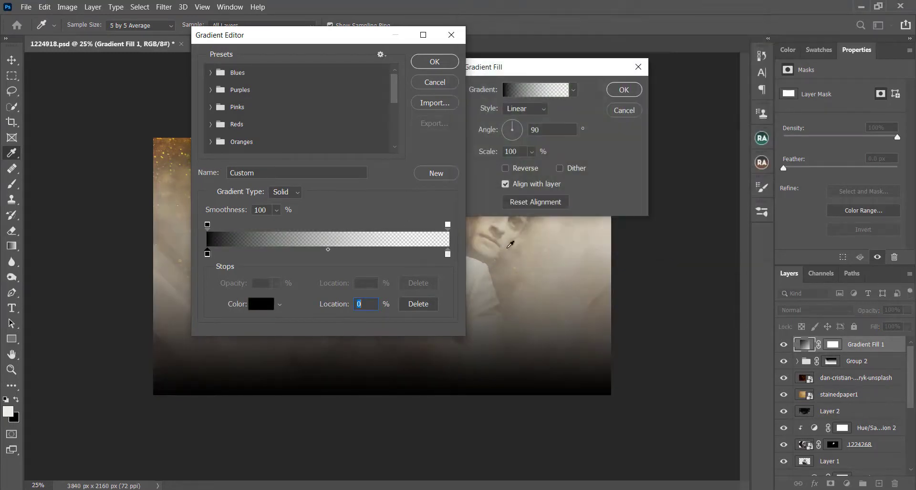
Set the gradient's end colour stop to a dark yellow-brown and apply the linear 90° gradient fill
{"action": "left_click", "coordinate": [447, 254]}
{"action": "left_click", "coordinate": [261, 304]}
{"action": "left_click", "coordinate": [624, 183]}
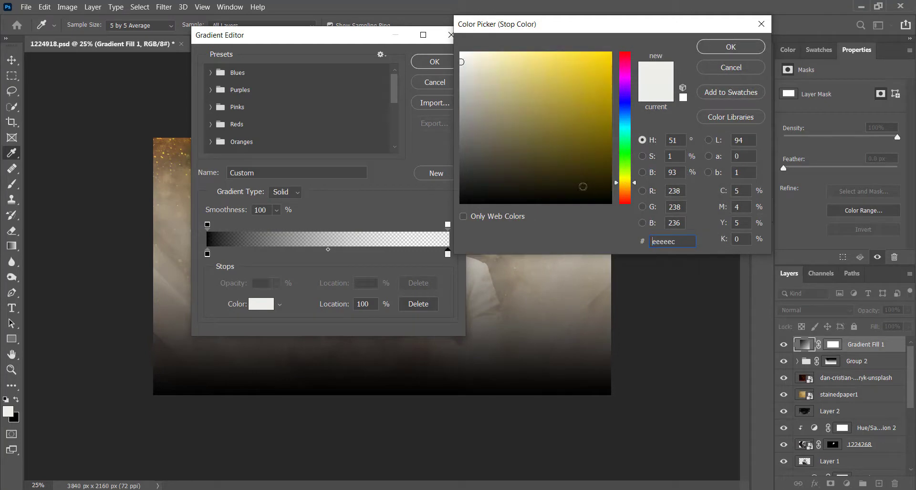
{"action": "left_click_drag", "start_coordinate": [586, 171], "coordinate": [578, 151]}
{"action": "left_click", "coordinate": [731, 47]}
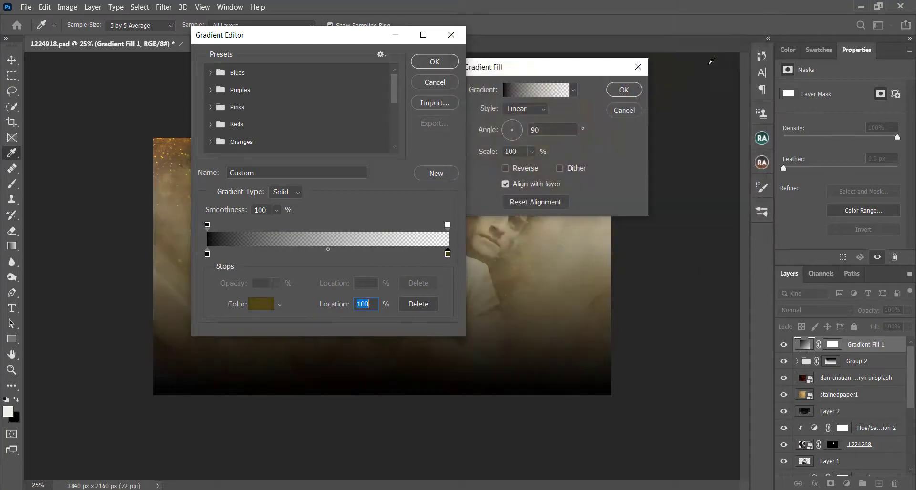
{"action": "left_click", "coordinate": [434, 61]}
{"action": "left_click", "coordinate": [624, 91]}
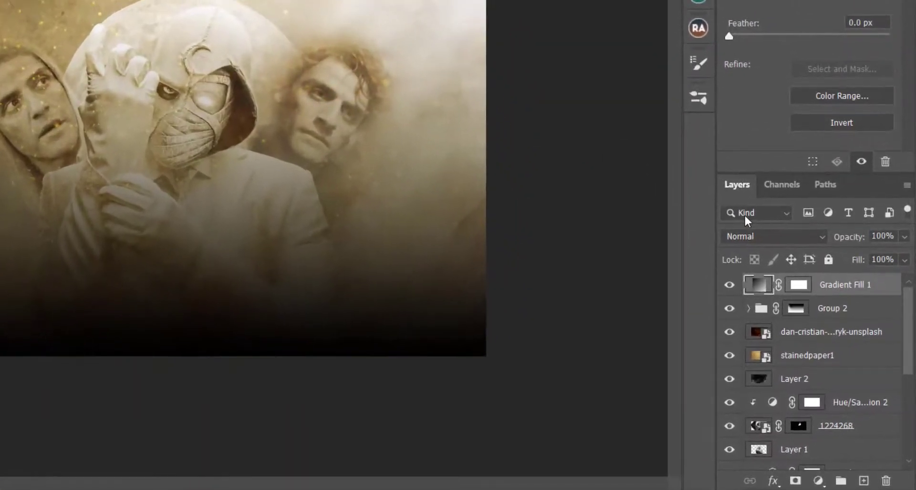
Set the Gradient Fill 1 layer to Multiply and shift its gradient downwards so that only the poster's lower part is darkened
{"action": "left_click", "coordinate": [816, 310]}
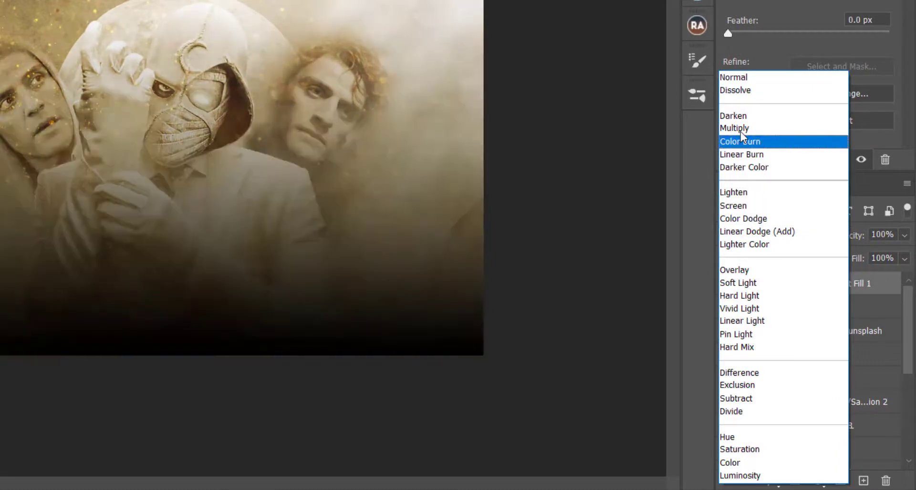
{"action": "left_click", "coordinate": [740, 128]}
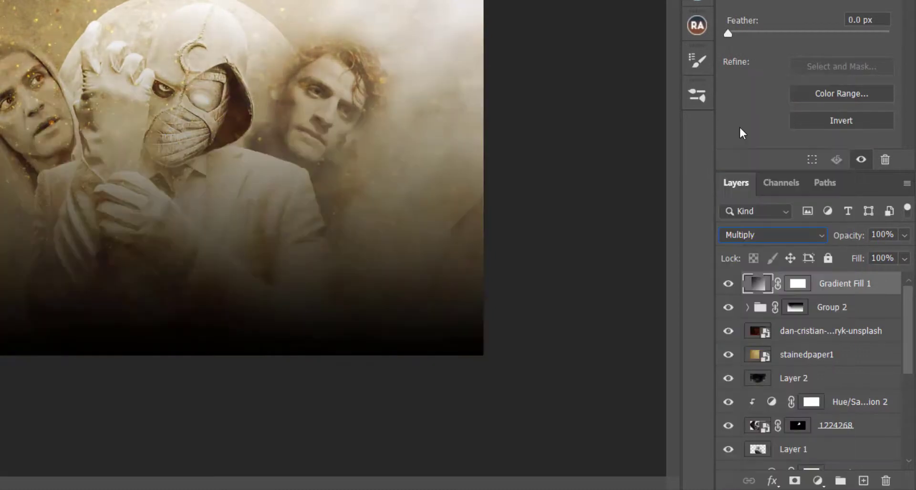
{"action": "double_click", "coordinate": [747, 277]}
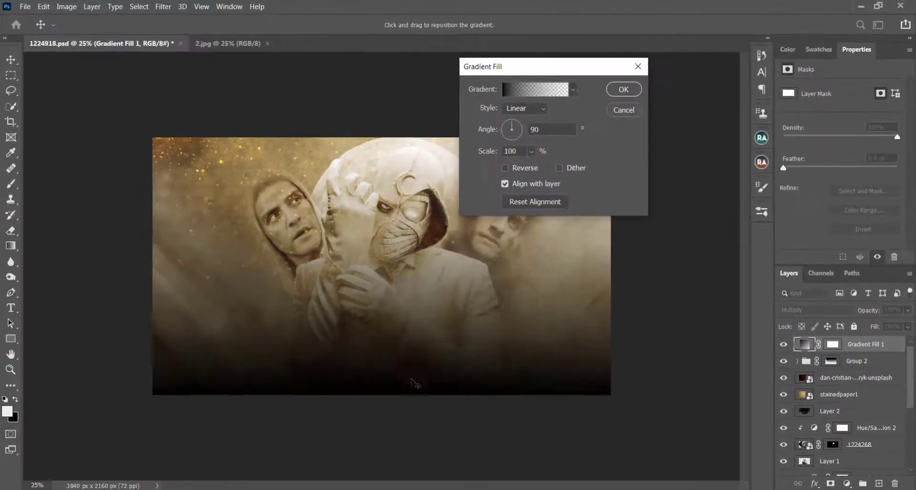
{"action": "left_click_drag", "start_coordinate": [412, 423], "coordinate": [416, 443]}
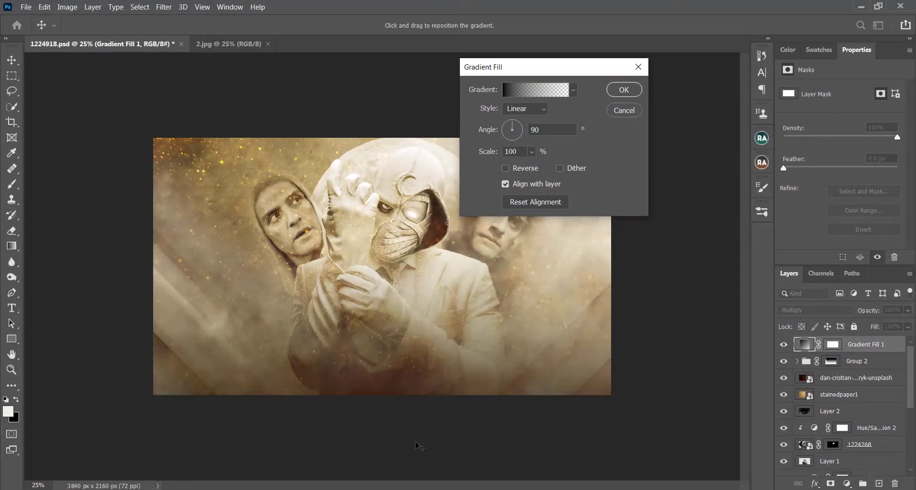
{"action": "left_click", "coordinate": [624, 89]}
Place the Gradient Fill 1 layer below Group 2, blending it as Color Burn at 43% opacity
{"action": "left_click", "coordinate": [871, 349]}
{"action": "left_click_drag", "start_coordinate": [871, 349], "coordinate": [877, 375]}
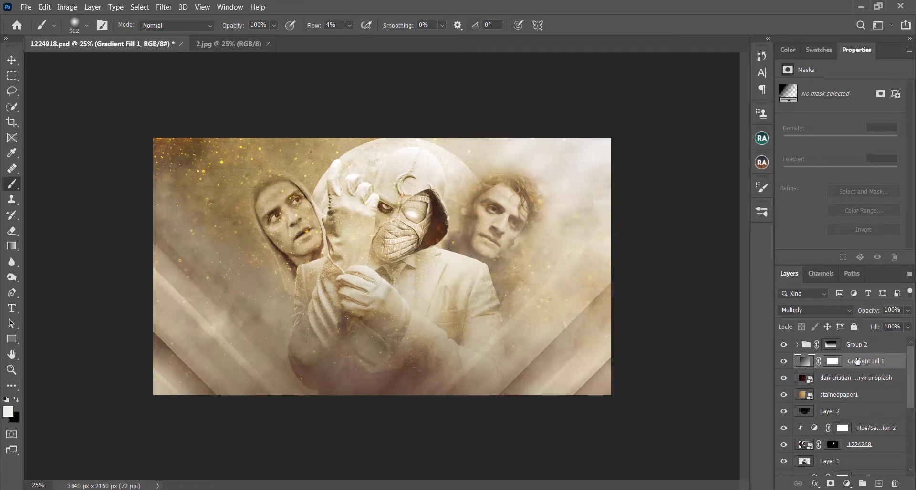
{"action": "left_click", "coordinate": [845, 311]}
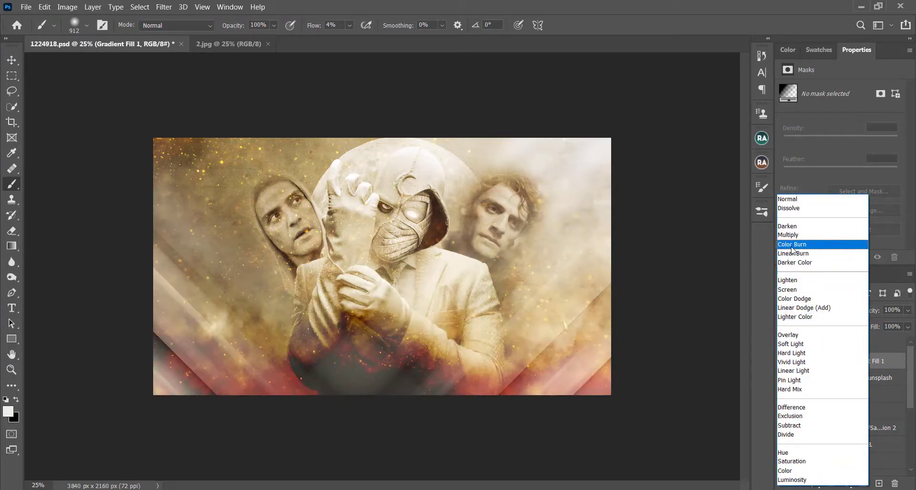
{"action": "left_click", "coordinate": [792, 246]}
{"action": "left_click_drag", "start_coordinate": [868, 311], "coordinate": [834, 312]}
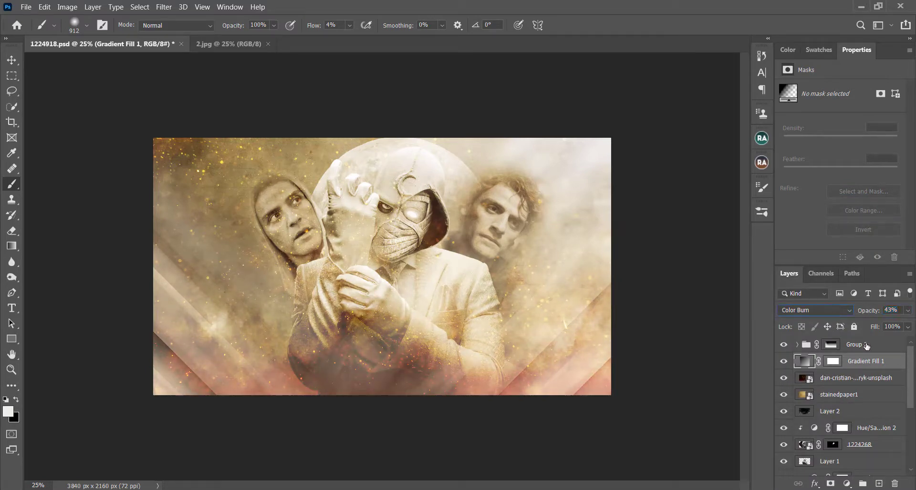
Add the title text "MOON KNIGHT" in black Gotham Ultra at 304 pt across the figure's lower body
{"action": "left_click", "coordinate": [832, 345]}
{"action": "key", "text": "x"}
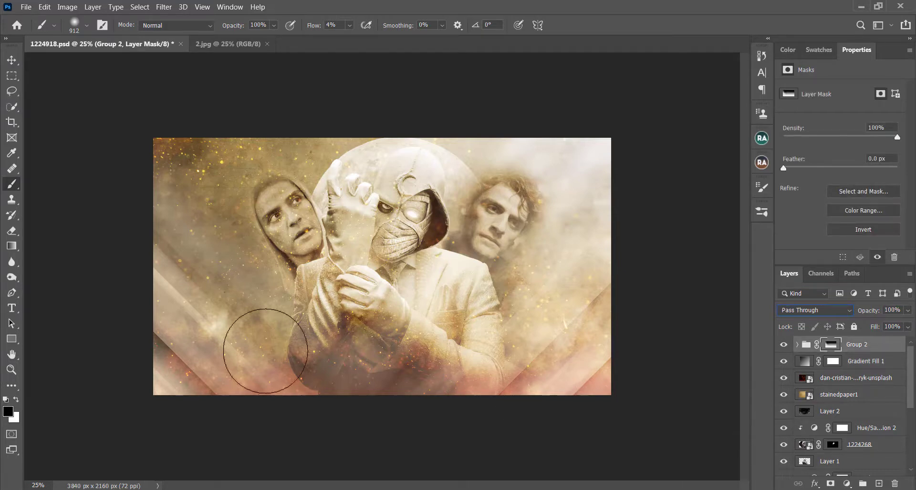
{"action": "left_click", "coordinate": [13, 309]}
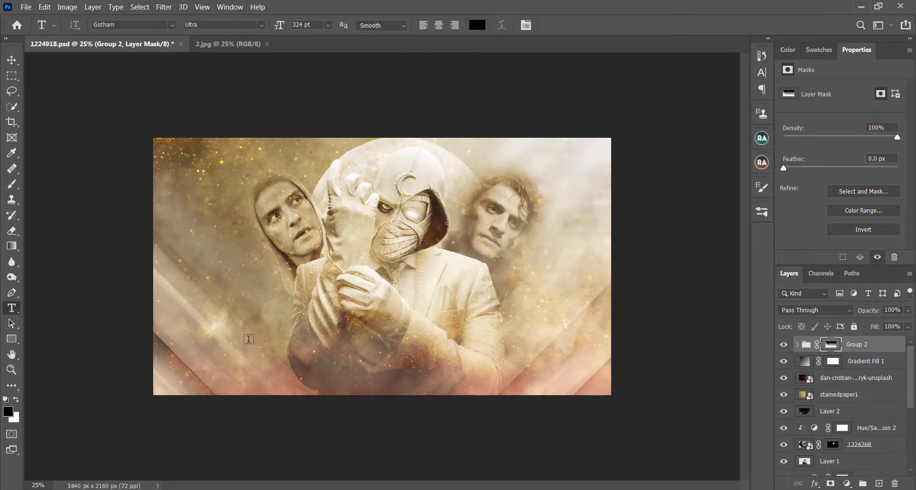
{"action": "left_click_drag", "start_coordinate": [252, 334], "coordinate": [532, 381]}
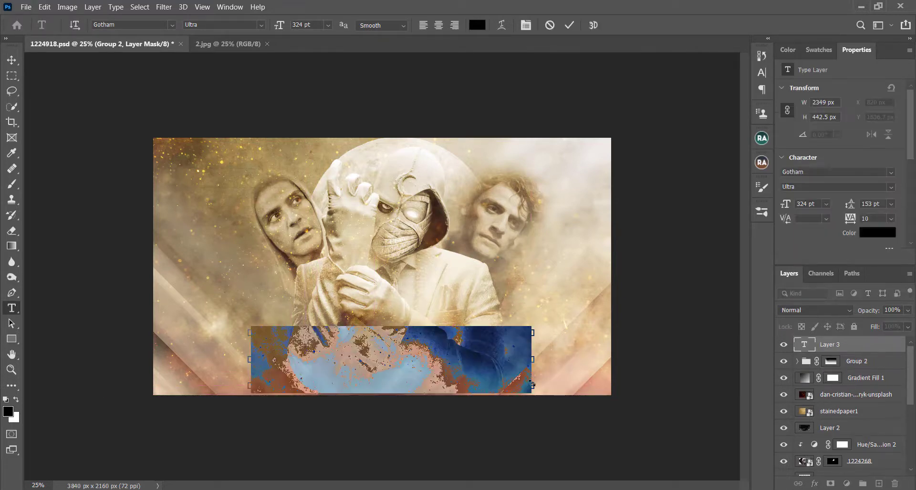
{"action": "type", "text": "MOON KNIGHT"}
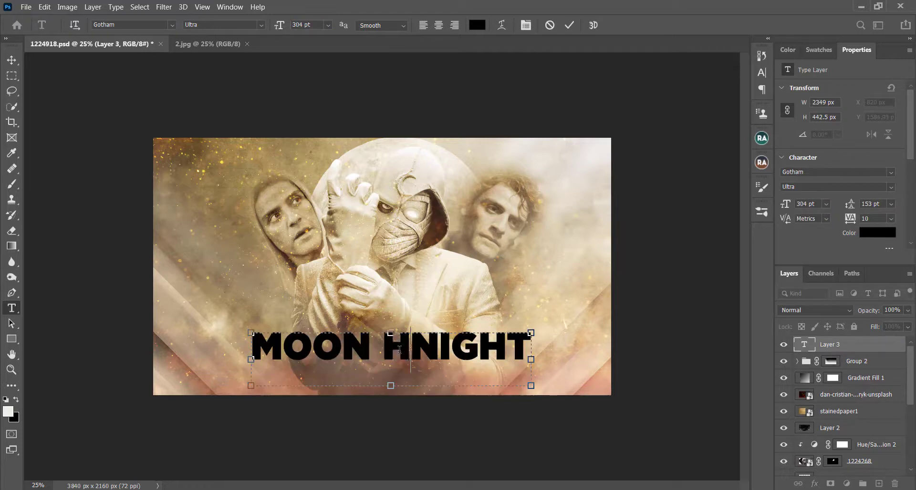
{"action": "key", "text": "ctrl+a"}
{"action": "left_click", "coordinate": [864, 348]}
{"action": "key", "text": "v"}
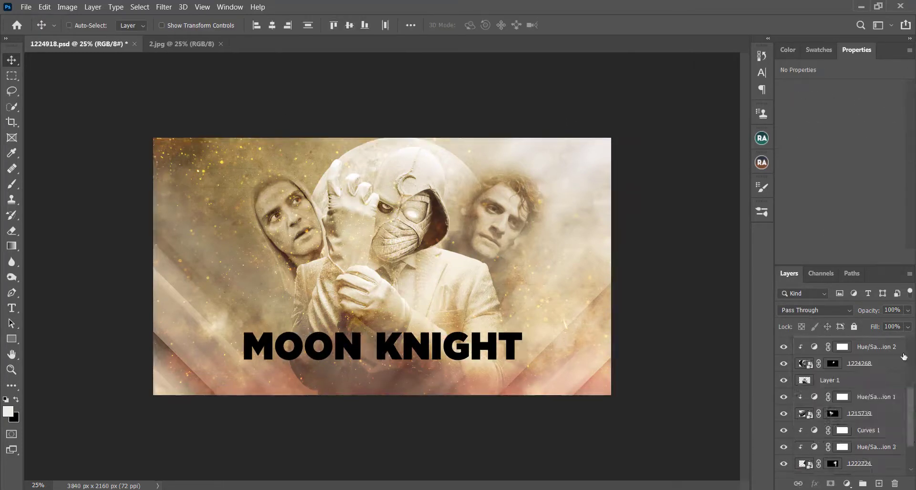
Merge a duplicate of all layers below the title into one layer and load Layer 0's outline as a selection
{"action": "key", "text": "ctrl+j"}
{"action": "key", "text": "ctrl+e"}
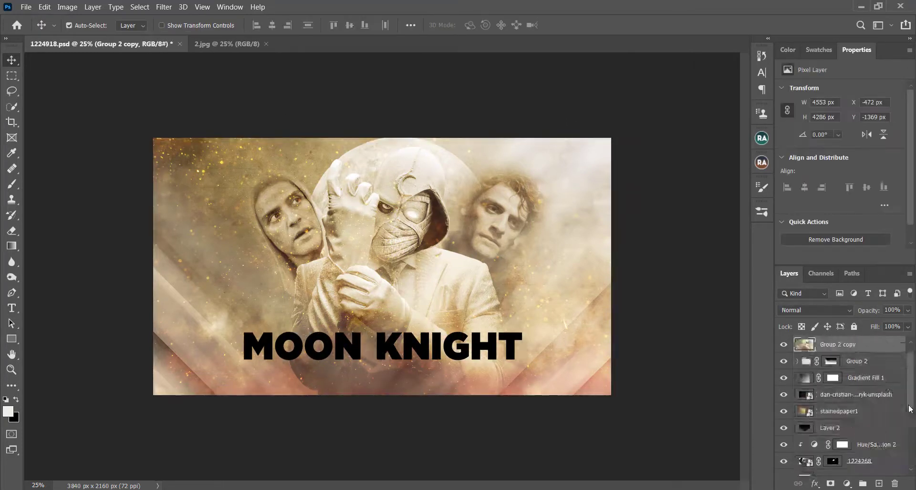
{"action": "left_click_drag", "start_coordinate": [910, 406], "coordinate": [909, 386]}
{"action": "left_click", "coordinate": [893, 468]}
{"action": "left_click", "coordinate": [805, 468], "text": "ctrl"}
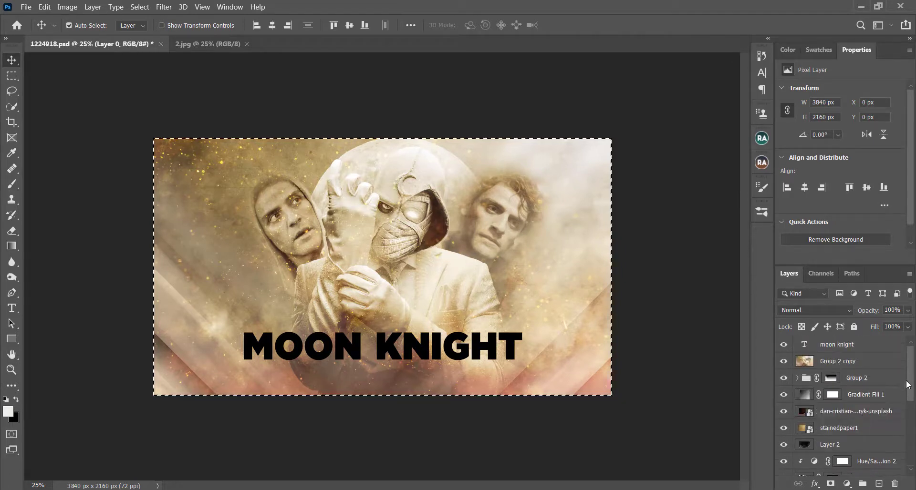
Copy the selected canvas area of Group 2 copy onto a new layer and hide Group 2 copy
{"action": "left_click", "coordinate": [875, 366]}
{"action": "key", "text": "ctrl+j"}
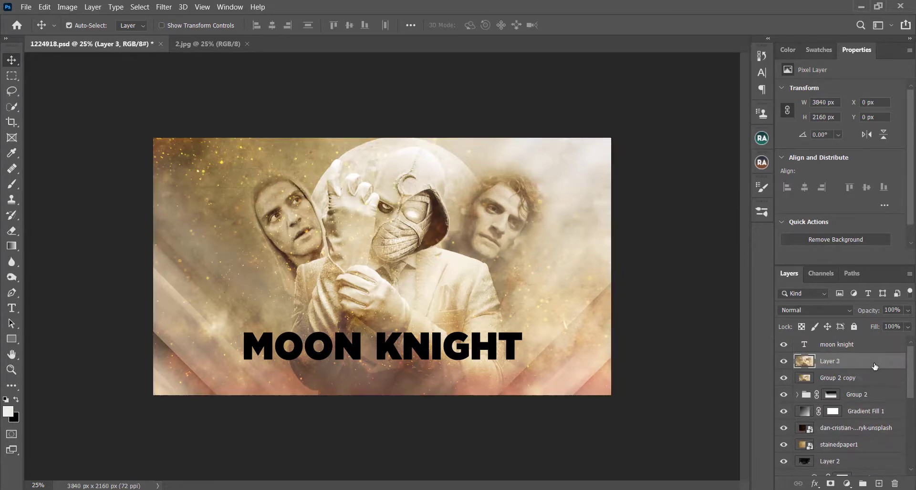
{"action": "left_click", "coordinate": [786, 379]}
Place Layer 3 above the MOON KNIGHT title as a clipping mask and flip it horizontally
{"action": "left_click_drag", "start_coordinate": [853, 364], "coordinate": [848, 343]}
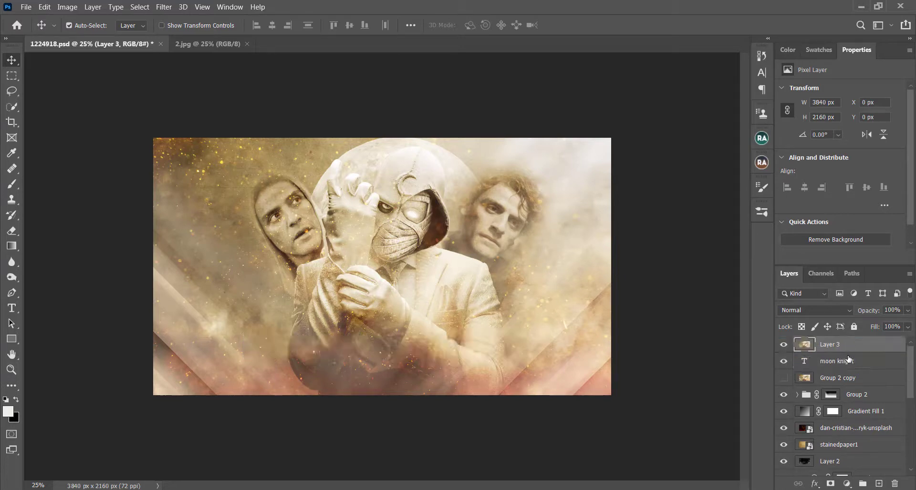
{"action": "left_click", "coordinate": [849, 350], "text": "alt"}
{"action": "key", "text": "ctrl+t"}
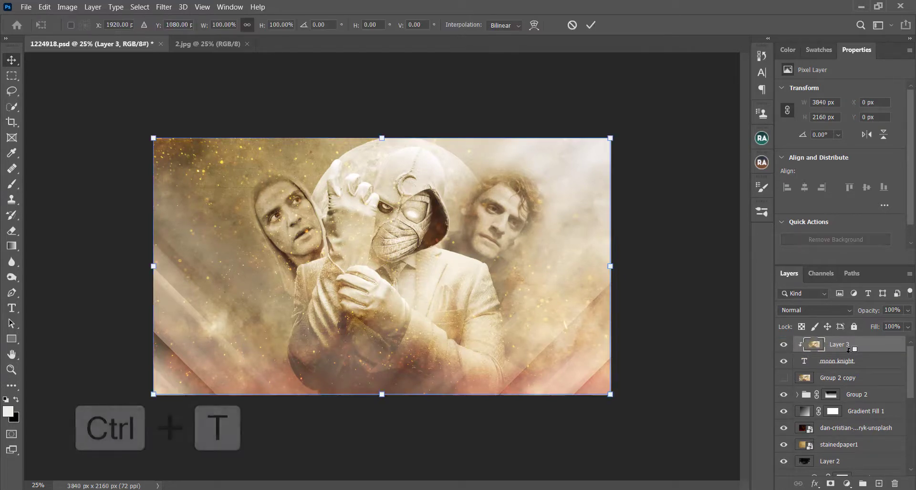
{"action": "right_click", "coordinate": [523, 327]}
{"action": "left_click", "coordinate": [565, 310]}
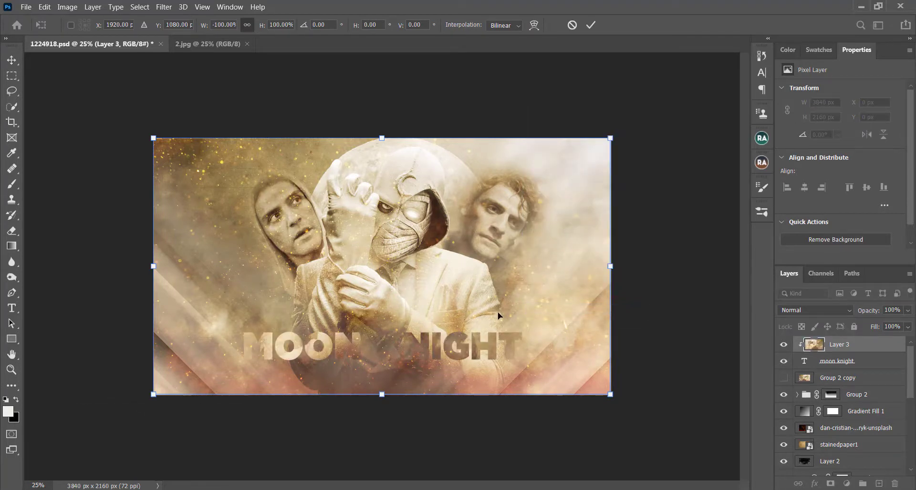
{"action": "key", "text": "Return"}
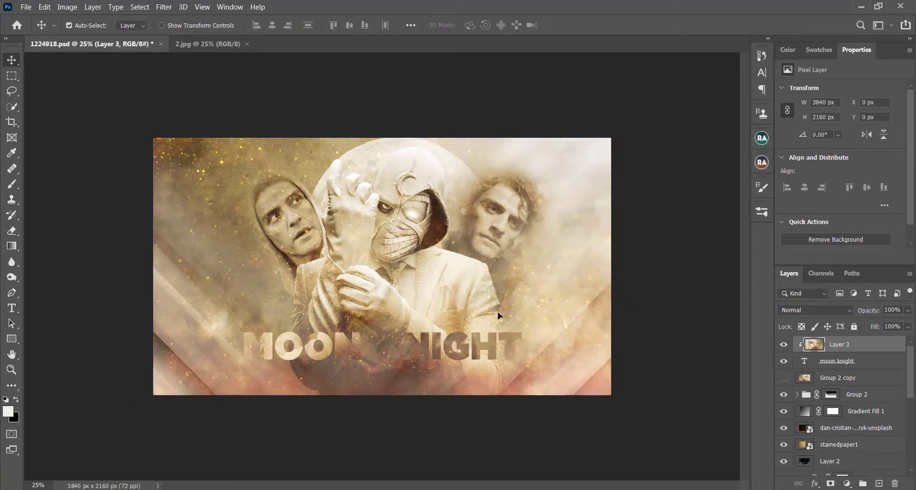
Give the MOON KNIGHT title a drop shadow at 90° with 24 px size and an outer glow at 14% opacity
{"action": "left_click", "coordinate": [879, 365]}
{"action": "double_click", "coordinate": [880, 365]}
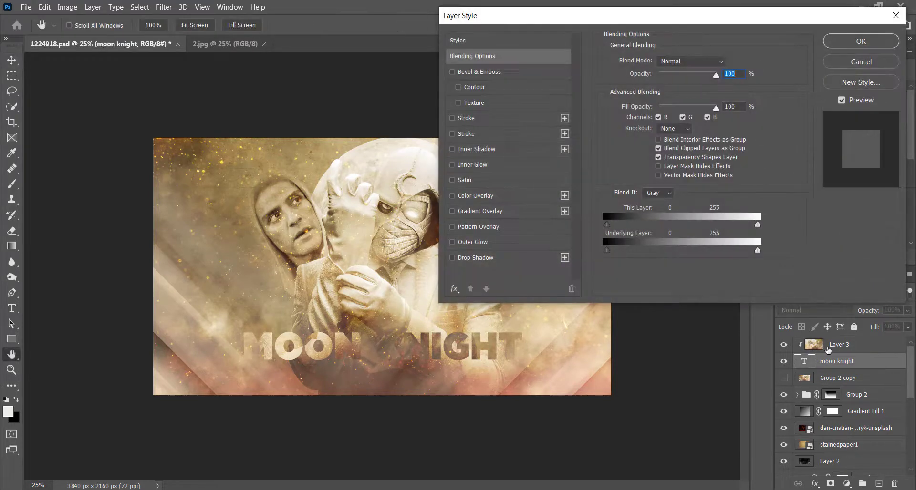
{"action": "left_click", "coordinate": [471, 258]}
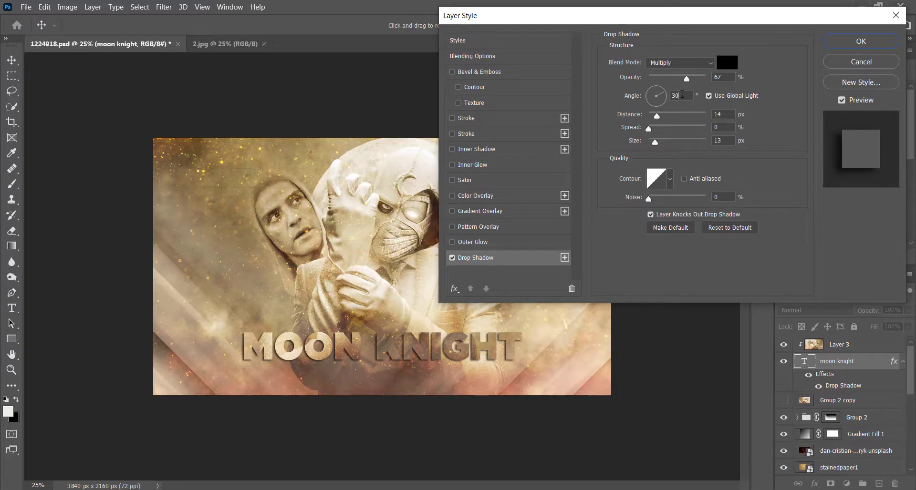
{"action": "double_click", "coordinate": [682, 94]}
{"action": "type", "text": "9"}
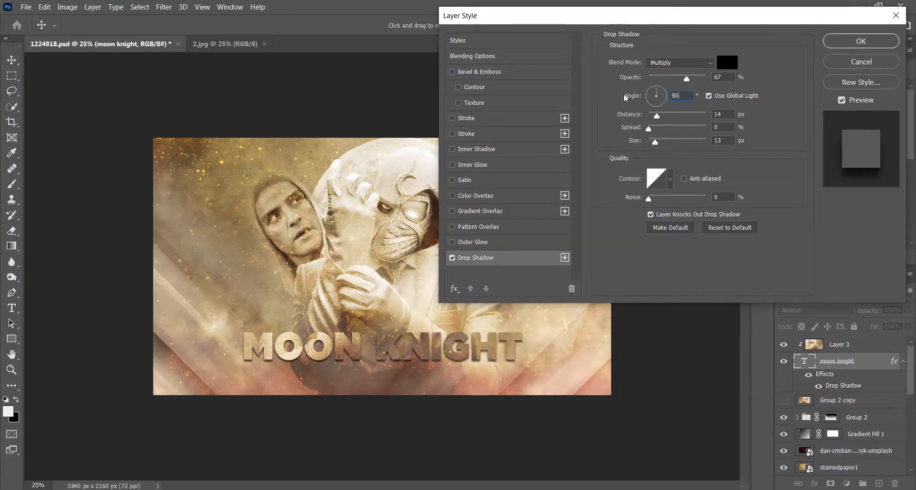
{"action": "left_click_drag", "start_coordinate": [655, 142], "coordinate": [659, 144]}
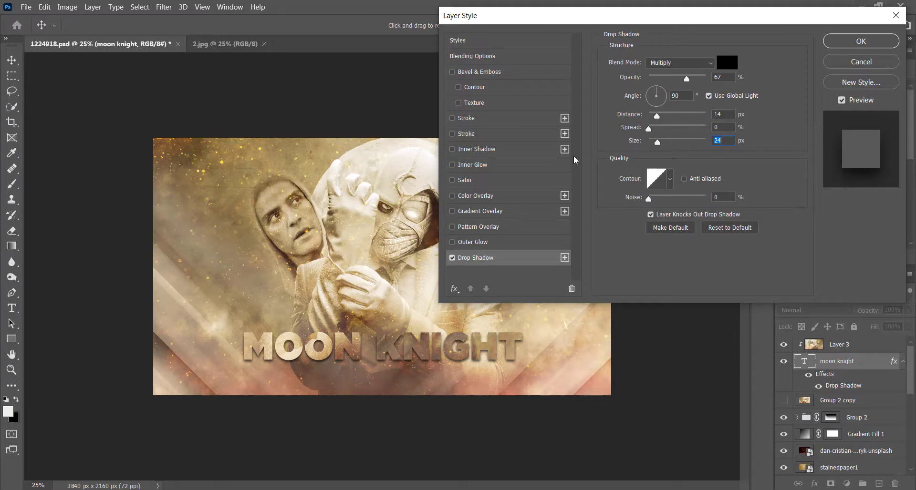
{"action": "left_click", "coordinate": [472, 244]}
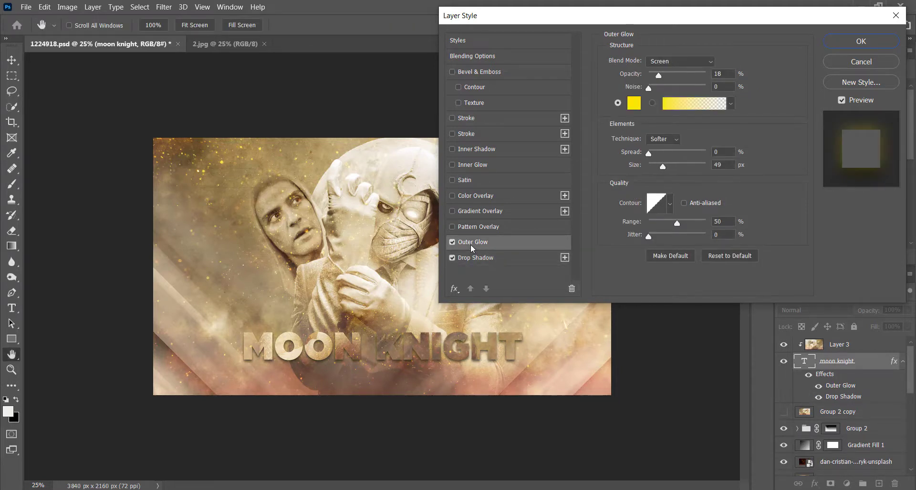
{"action": "left_click_drag", "start_coordinate": [658, 75], "coordinate": [656, 73]}
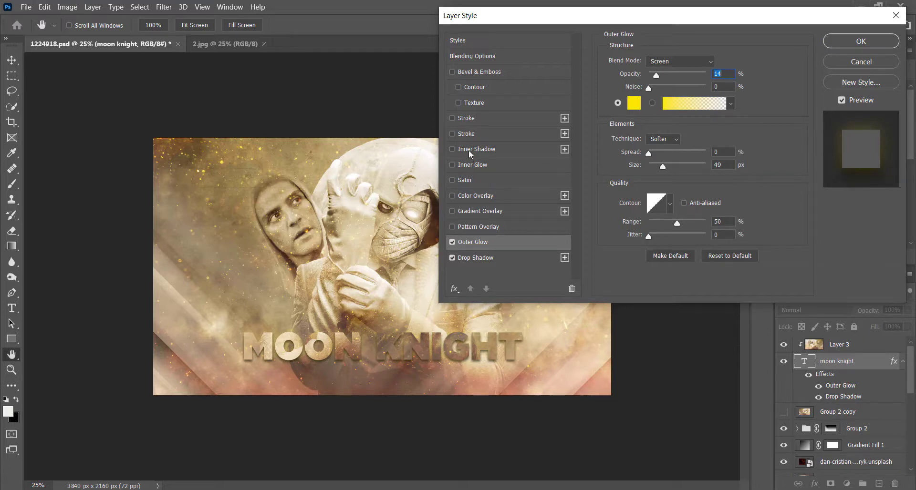
Add an inner glow at 46% opacity and a white 4 px outside stroke at 46% opacity to the title
{"action": "left_click", "coordinate": [460, 165]}
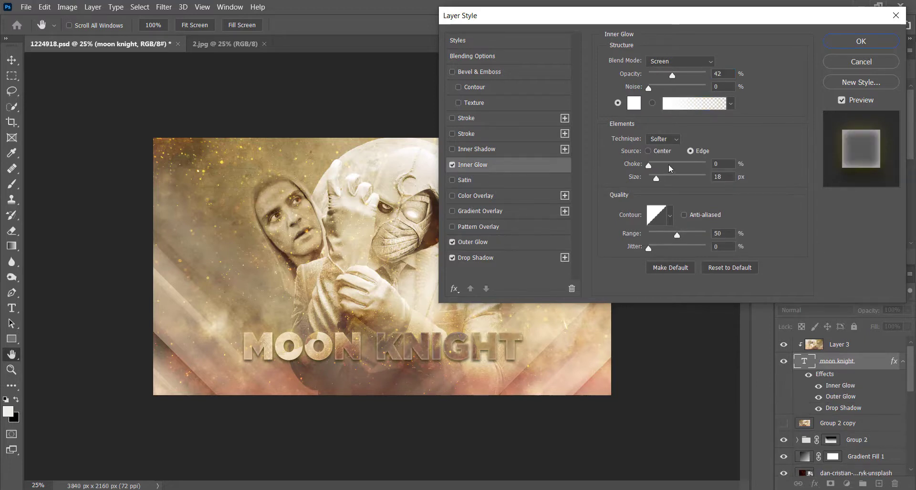
{"action": "left_click_drag", "start_coordinate": [675, 76], "coordinate": [678, 78]}
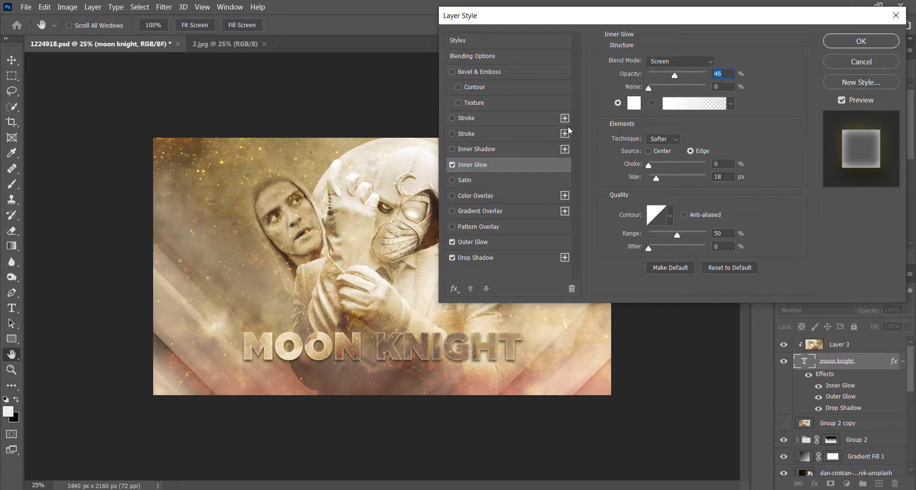
{"action": "left_click", "coordinate": [490, 119]}
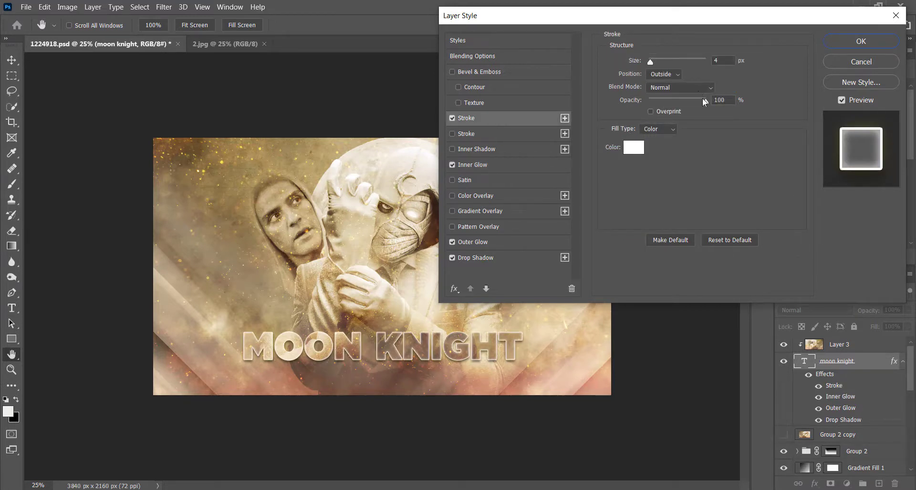
{"action": "mouse_move", "coordinate": [704, 99]}
{"action": "left_mouse_down"}
{"action": "mouse_move", "coordinate": [666, 99]}
{"action": "mouse_move", "coordinate": [674, 98]}
{"action": "left_mouse_up"}
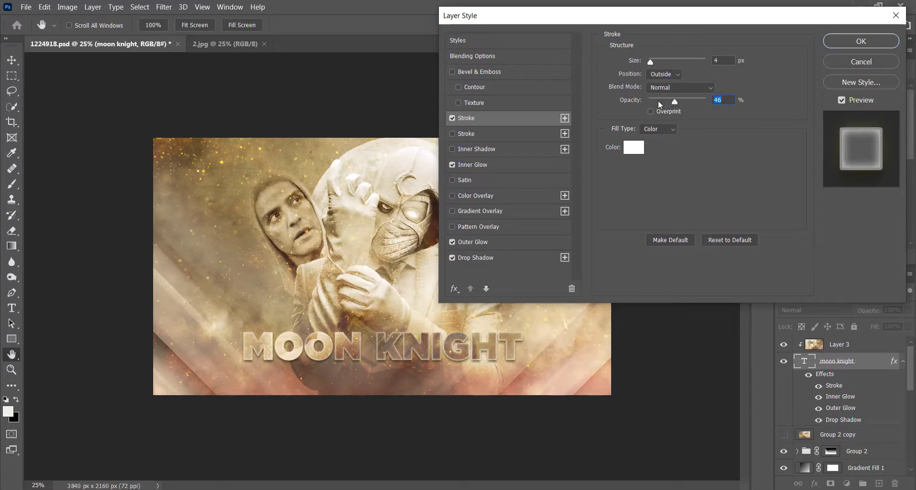
Add an Outer Bevel to the title with 428% depth, 5 px size, 5 px soften and 30% highlight opacity, and apply the layer style
{"action": "left_click", "coordinate": [508, 72]}
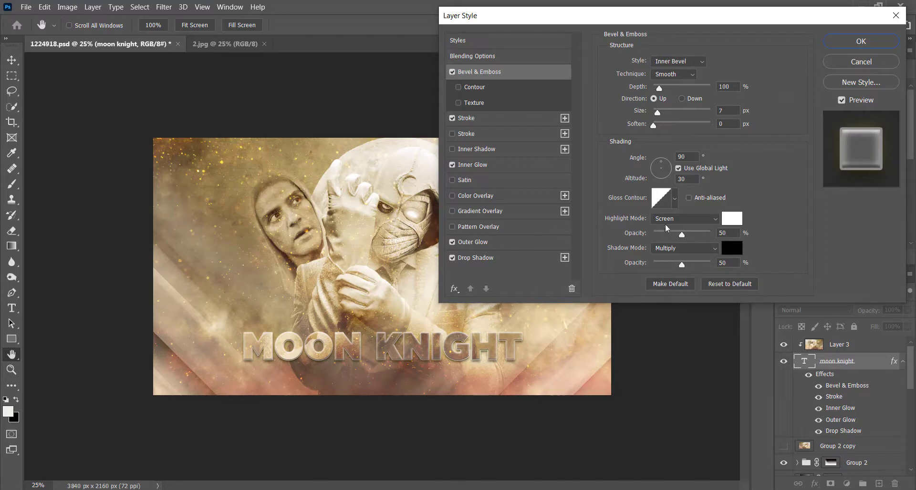
{"action": "mouse_move", "coordinate": [682, 235]}
{"action": "left_mouse_down"}
{"action": "mouse_move", "coordinate": [692, 238]}
{"action": "mouse_move", "coordinate": [670, 239]}
{"action": "left_mouse_up"}
{"action": "left_click", "coordinate": [683, 75]}
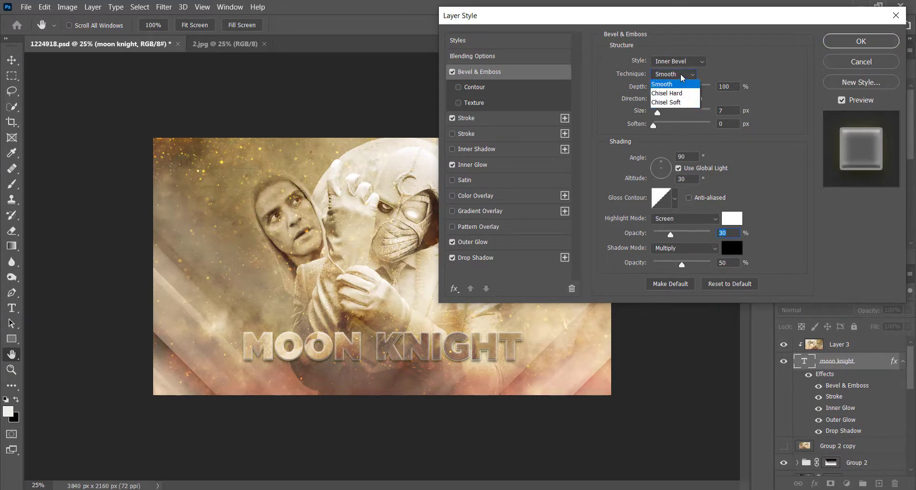
{"action": "left_click", "coordinate": [682, 60]}
{"action": "left_click", "coordinate": [682, 60]}
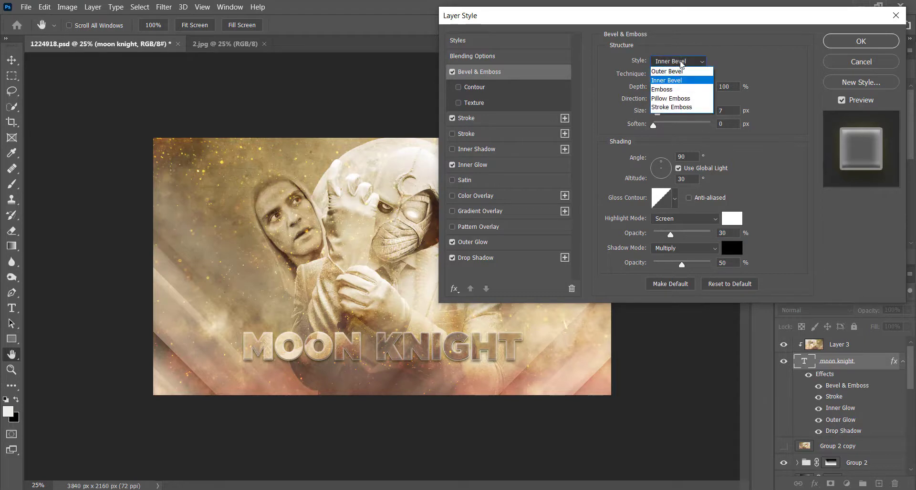
{"action": "left_click", "coordinate": [674, 73]}
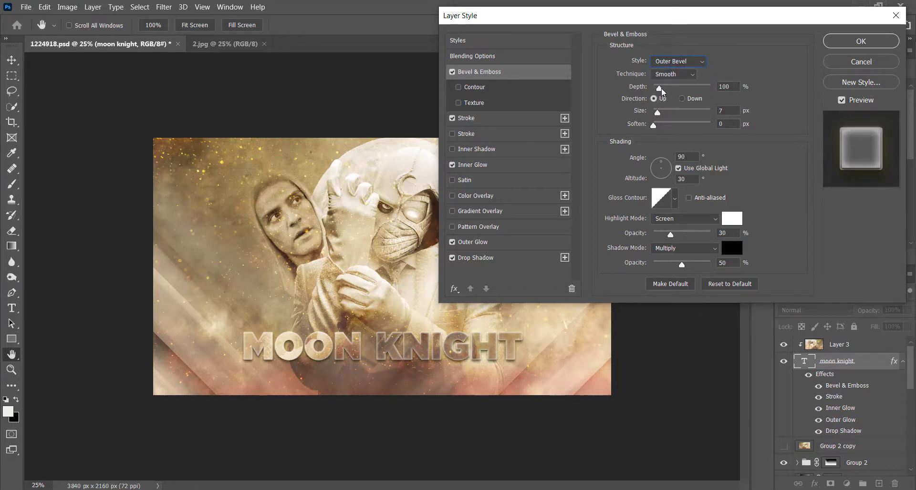
{"action": "left_click_drag", "start_coordinate": [658, 89], "coordinate": [673, 128]}
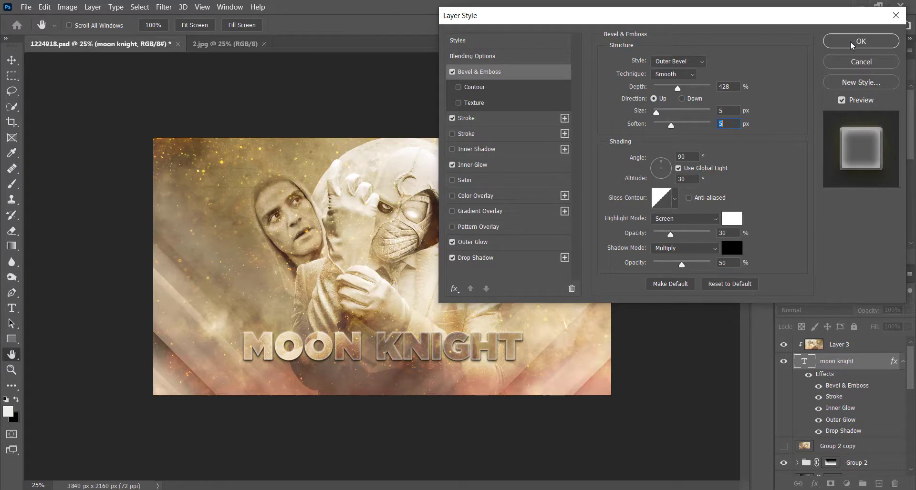
{"action": "left_click", "coordinate": [852, 43]}
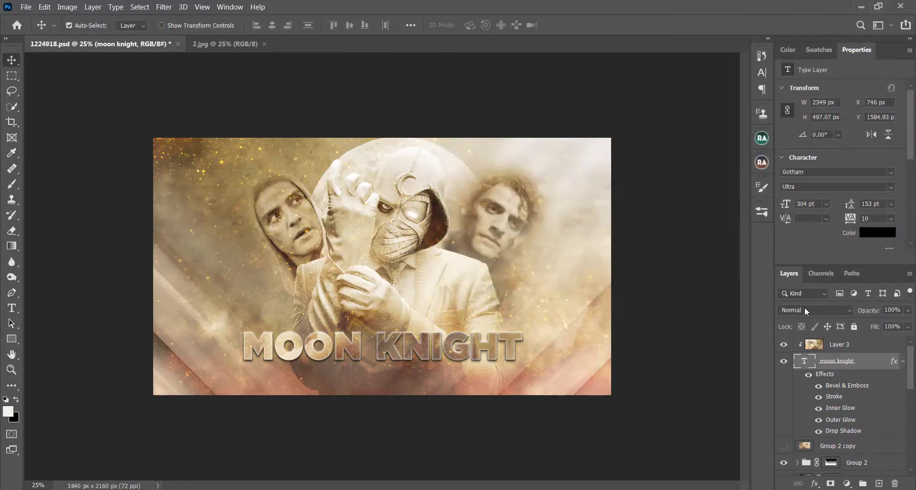
Duplicate the moon knight title together with its clipped Layer 3 and merge the duplicates into one layer
{"action": "key", "text": "ctrl"}
{"action": "left_click", "coordinate": [867, 349], "text": "ctrl"}
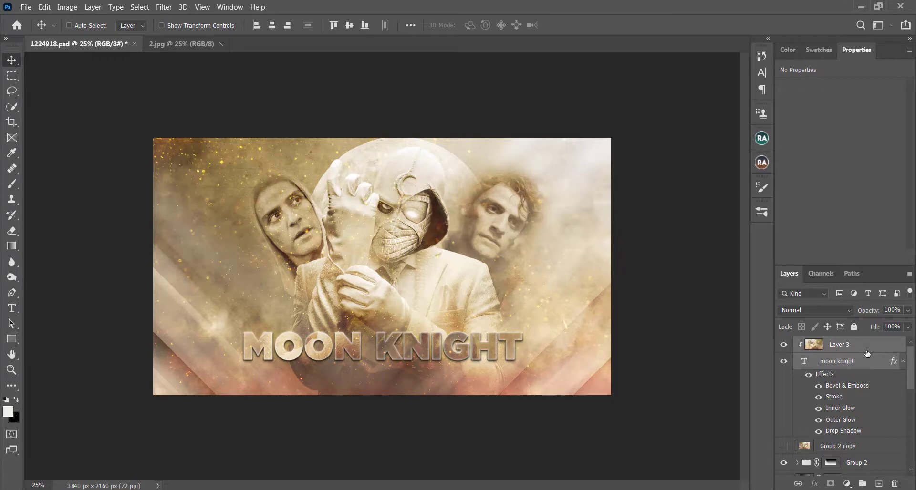
{"action": "left_click", "coordinate": [903, 363]}
{"action": "key", "text": "ctrl+j"}
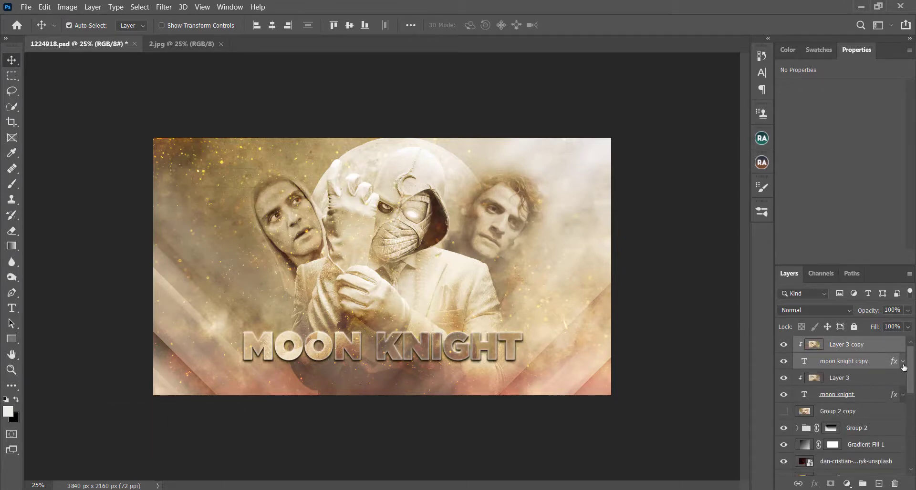
{"action": "key", "text": "ctrl+e"}
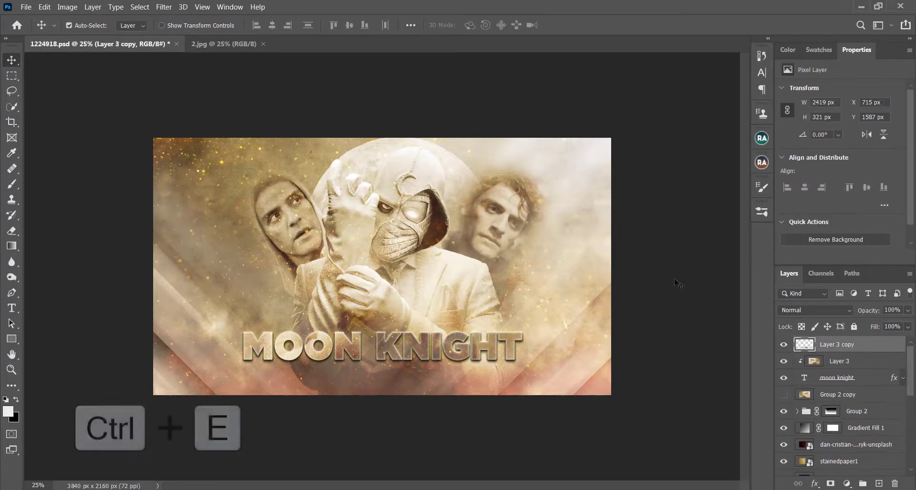
Apply a Motion Blur to the merged title copy at an angle of 0° and a distance of 2000 pixels
{"action": "left_click", "coordinate": [167, 7]}
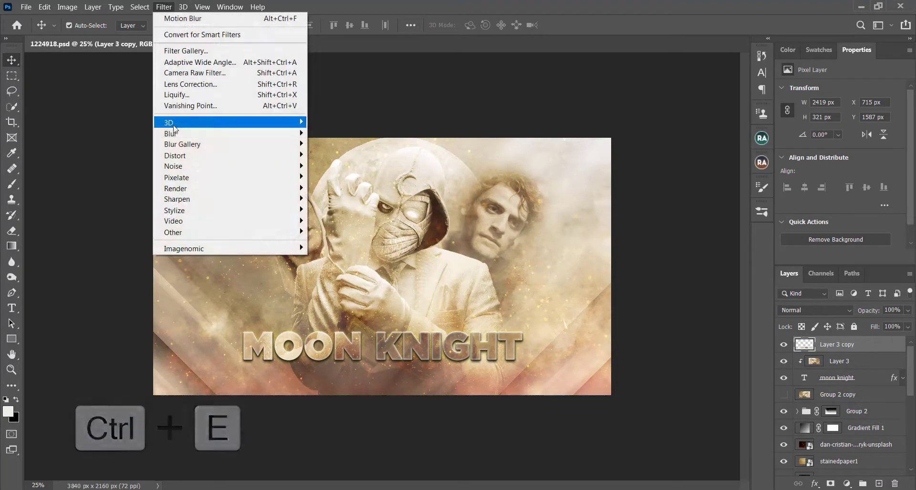
{"action": "mouse_move", "coordinate": [267, 133]}
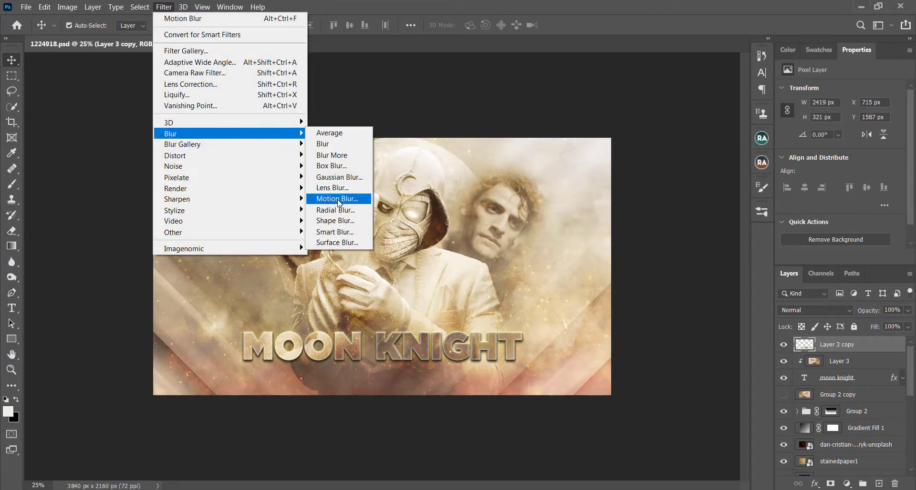
{"action": "left_click", "coordinate": [337, 199]}
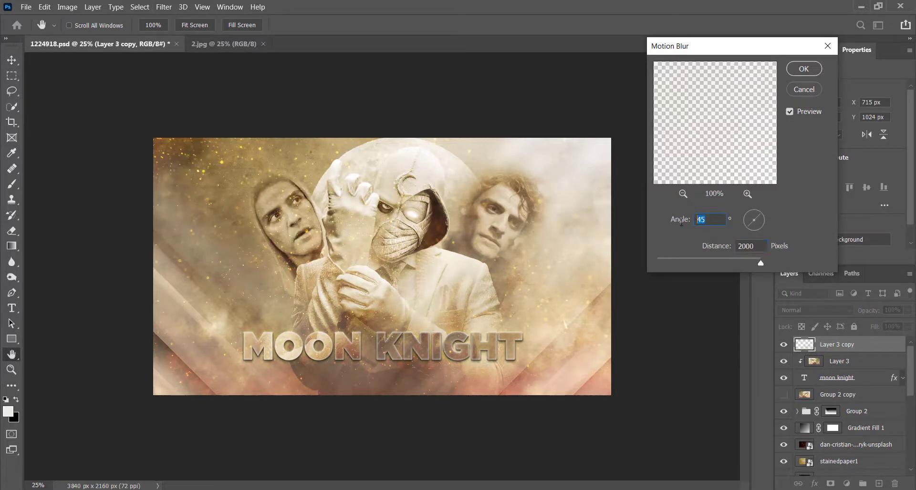
{"action": "type", "text": "0"}
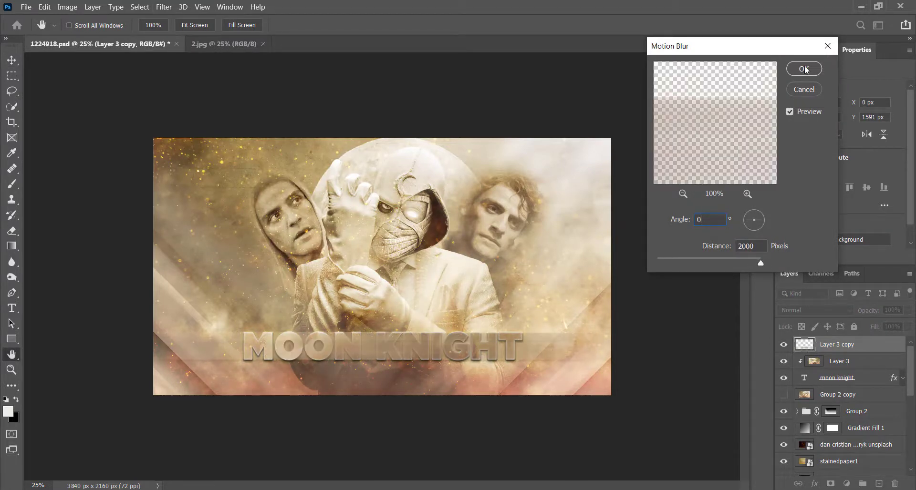
{"action": "left_click", "coordinate": [804, 69]}
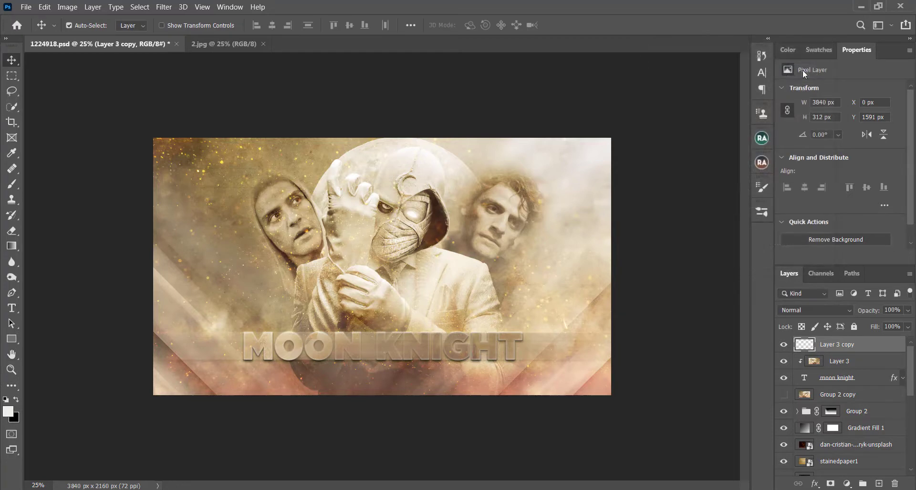
Blend the blurred Layer 3 copy as Overlay and enlarge it to about 4874 × 396 px around the title
{"action": "left_click", "coordinate": [832, 310]}
{"action": "left_click", "coordinate": [807, 341]}
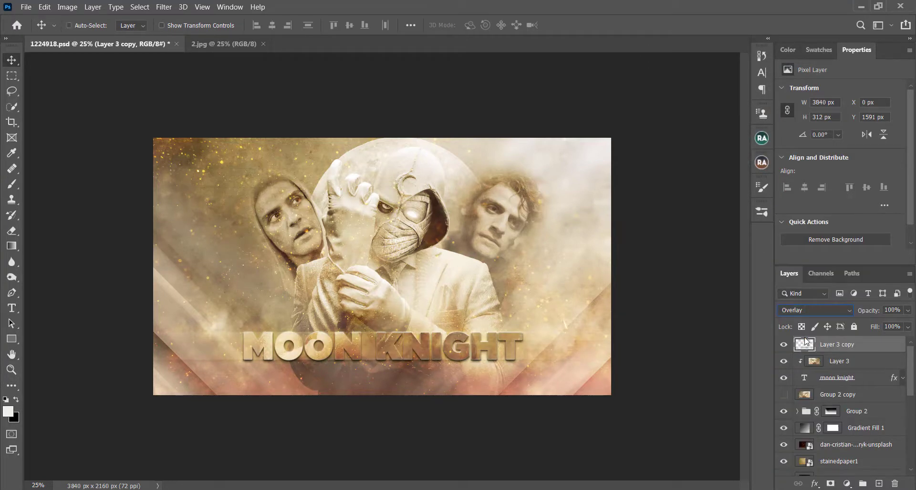
{"action": "key", "text": "ctrl+t"}
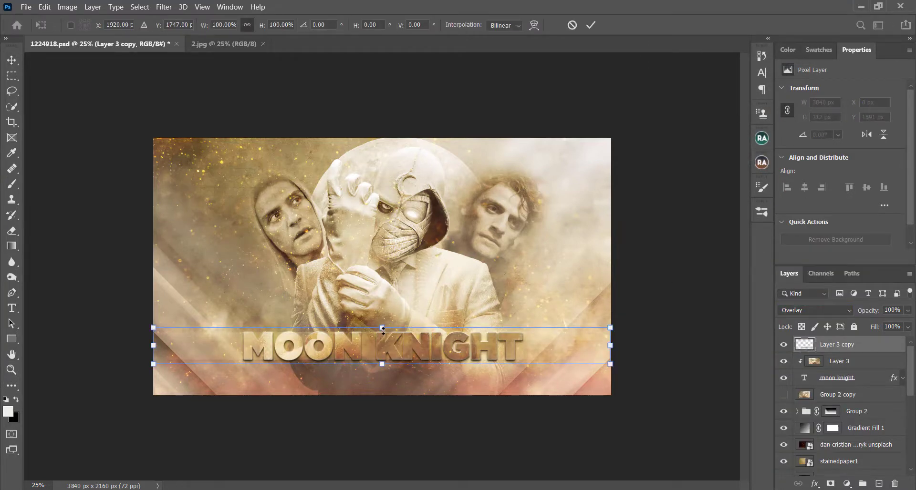
{"action": "left_click_drag", "start_coordinate": [382, 328], "coordinate": [382, 323]}
{"action": "left_click_drag", "start_coordinate": [383, 368], "coordinate": [383, 369]}
{"action": "left_click_drag", "start_coordinate": [384, 324], "coordinate": [384, 325]}
{"action": "key", "text": "Return"}
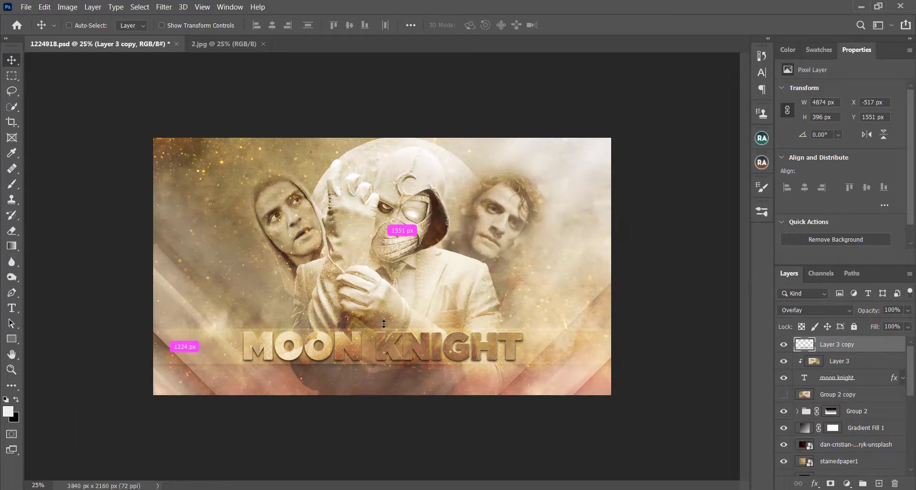
Duplicate the blurred title streak and merge both copies into a single layer
{"action": "key", "text": "ctrl+j"}
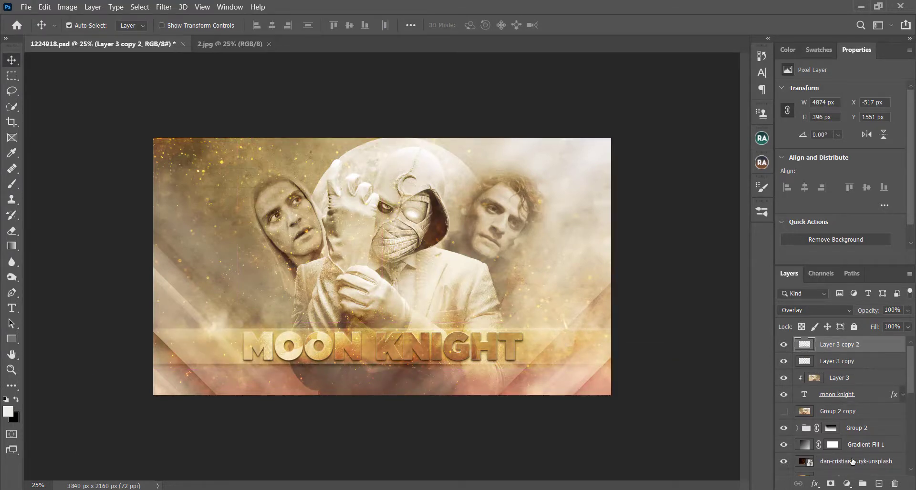
{"action": "left_click", "coordinate": [864, 367], "text": "ctrl"}
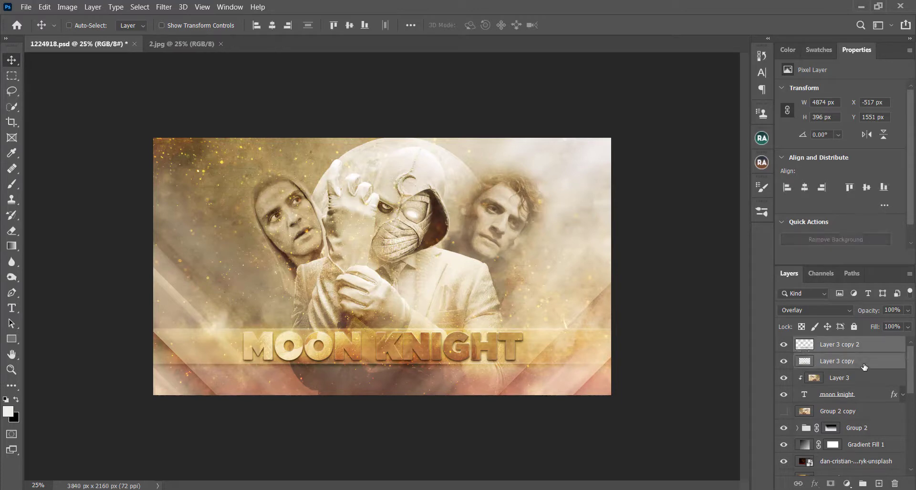
{"action": "key", "text": "ctrl+e"}
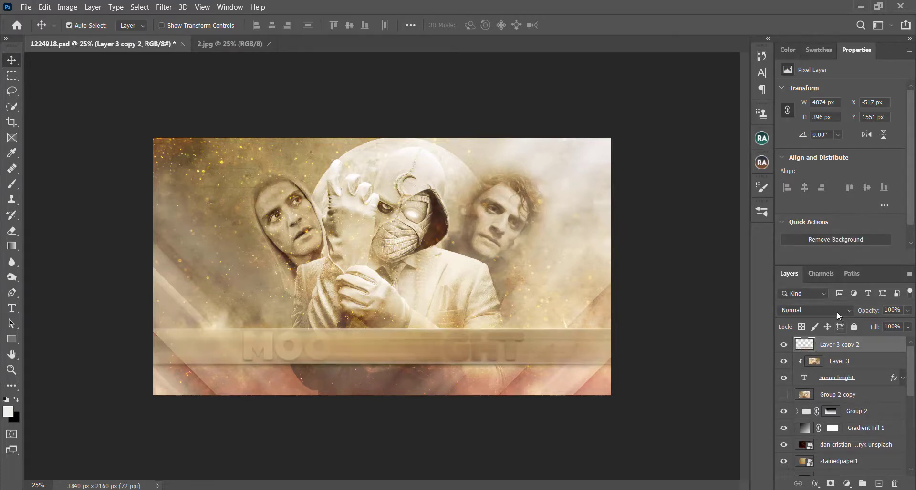
Blend the merged title streak layer, Layer 3 copy 2, as Overlay
{"action": "left_click", "coordinate": [837, 311]}
{"action": "left_click", "coordinate": [811, 335]}
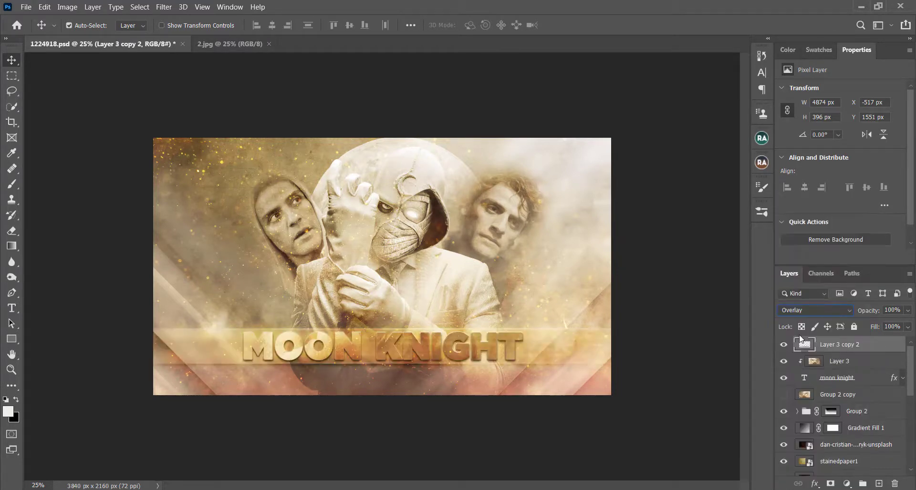
Add a Curves adjustment with a gentle S-curve, mapping input 189 to output 201 and input 78 to output 62
{"action": "left_click", "coordinate": [847, 484]}
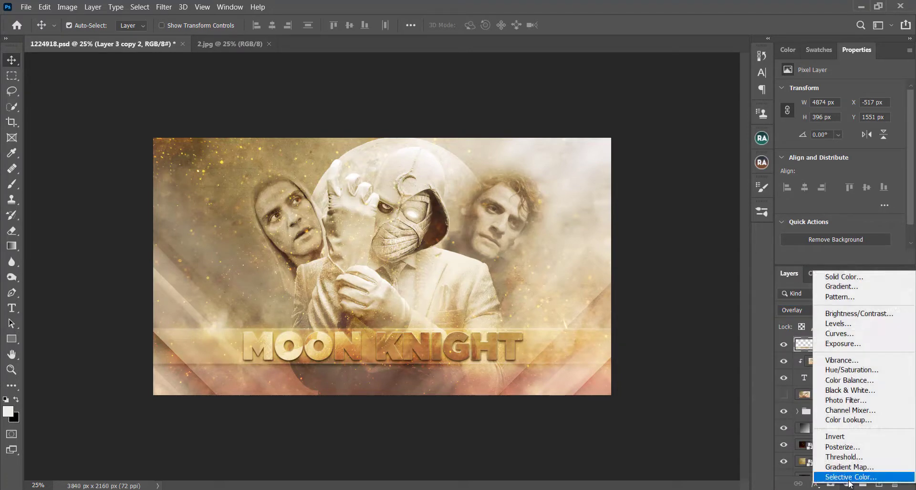
{"action": "left_click", "coordinate": [837, 338]}
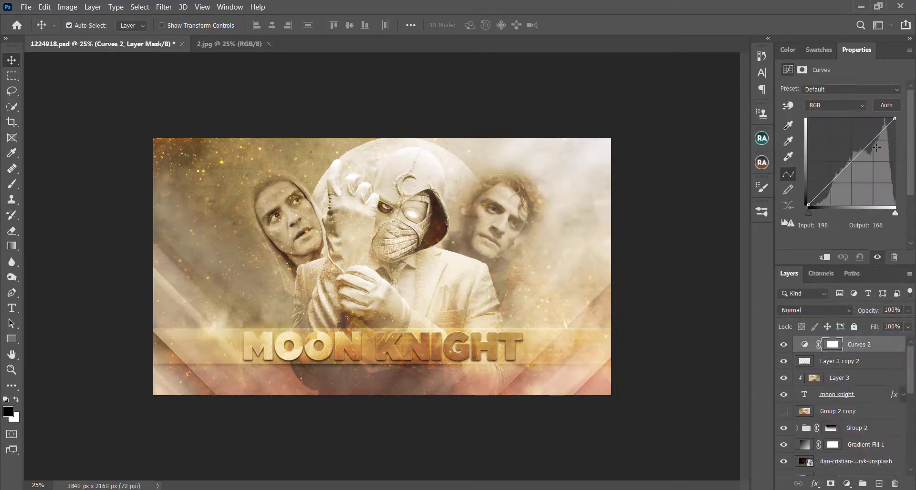
{"action": "left_click_drag", "start_coordinate": [872, 141], "coordinate": [873, 137]}
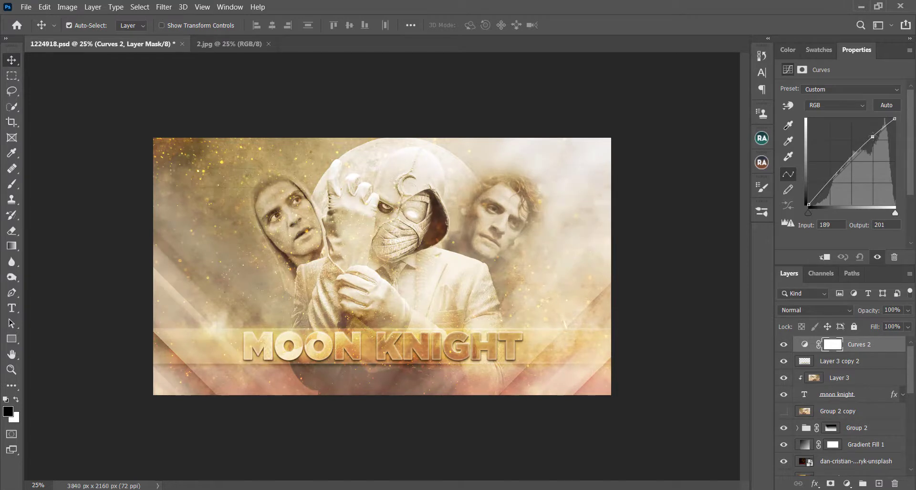
{"action": "left_click_drag", "start_coordinate": [834, 180], "coordinate": [836, 183]}
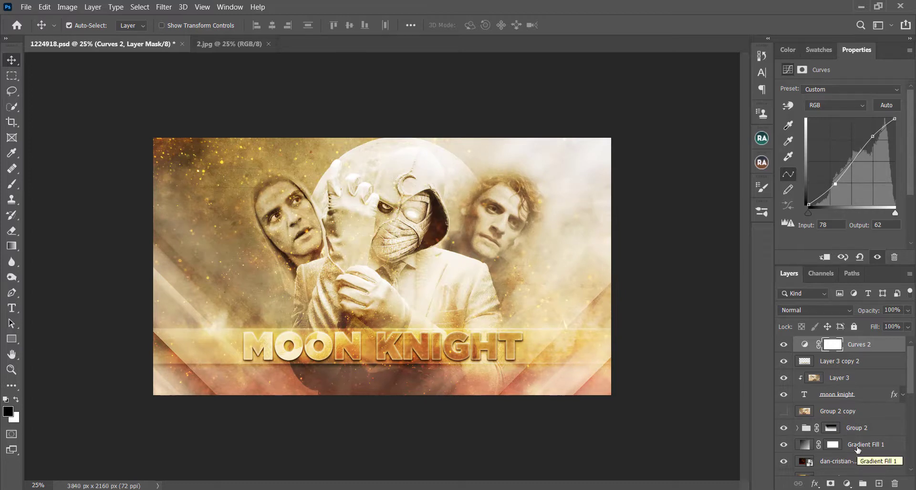
Add a Color Balance adjustment and shift its midtones to -17 on Magenta–Green and -5 on Yellow–Blue
{"action": "left_click_drag", "start_coordinate": [913, 377], "coordinate": [913, 388]}
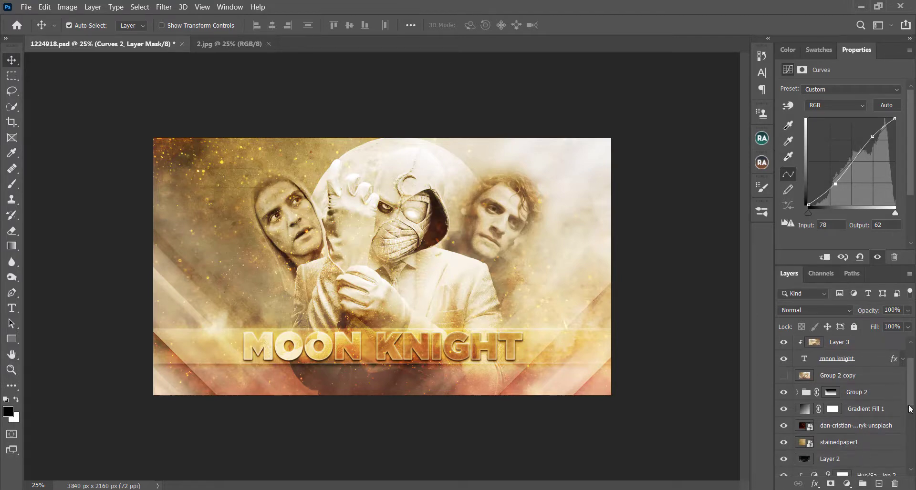
{"action": "left_click", "coordinate": [847, 484]}
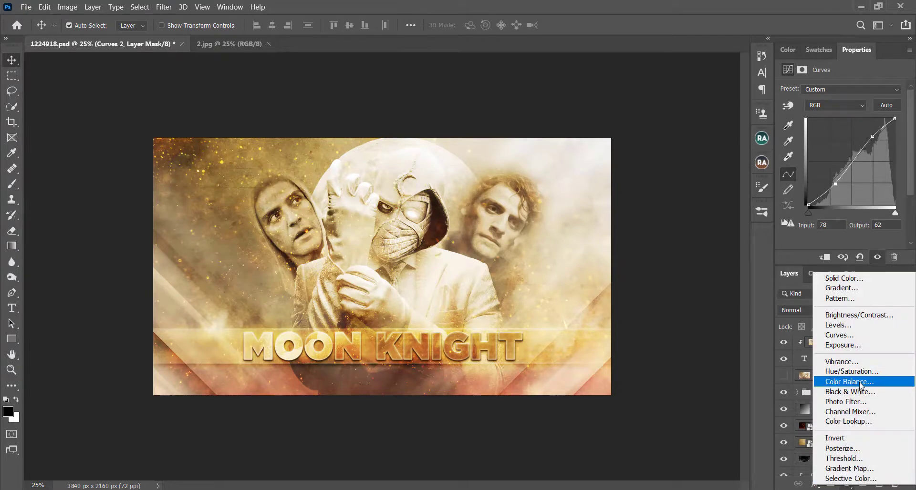
{"action": "left_click", "coordinate": [860, 385]}
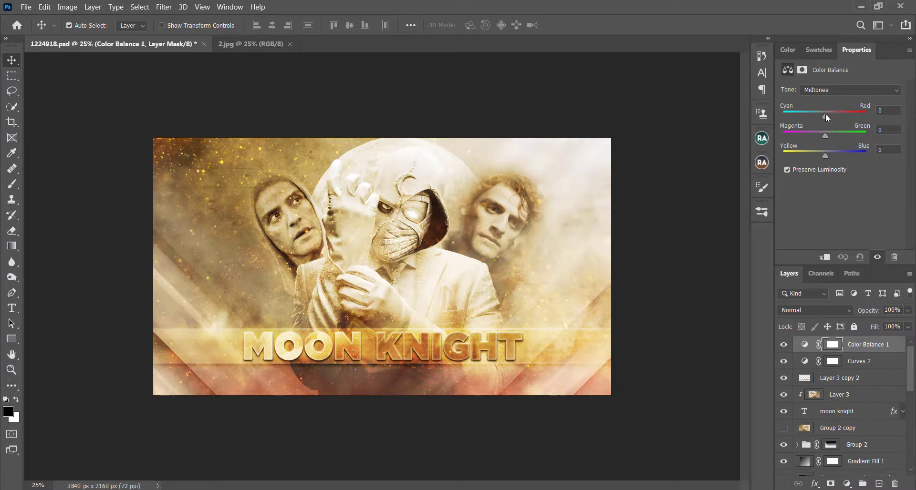
{"action": "left_click_drag", "start_coordinate": [825, 114], "coordinate": [821, 114]}
Shift the Color Balance shadows to +17 on Magenta–Green and -12 on Yellow–Blue, keeping Cyan–Red near neutral
{"action": "left_click", "coordinate": [816, 91]}
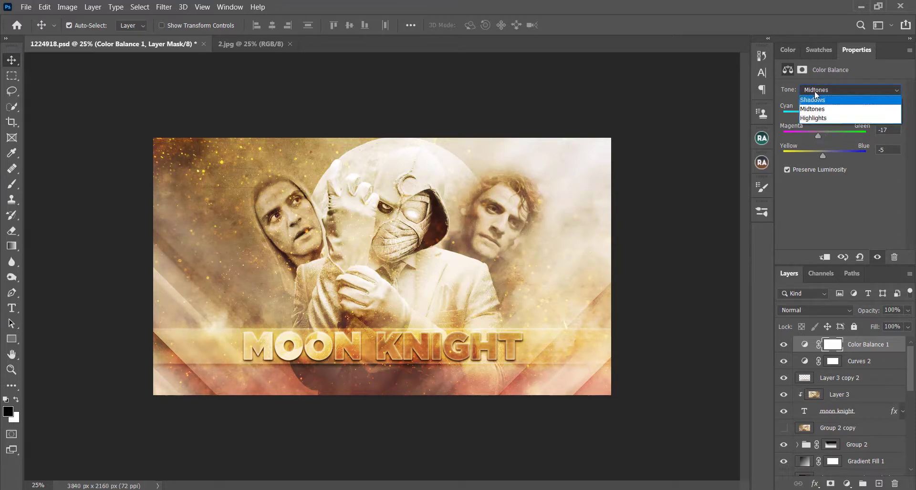
{"action": "left_click", "coordinate": [814, 101]}
{"action": "left_click_drag", "start_coordinate": [826, 157], "coordinate": [826, 115]}
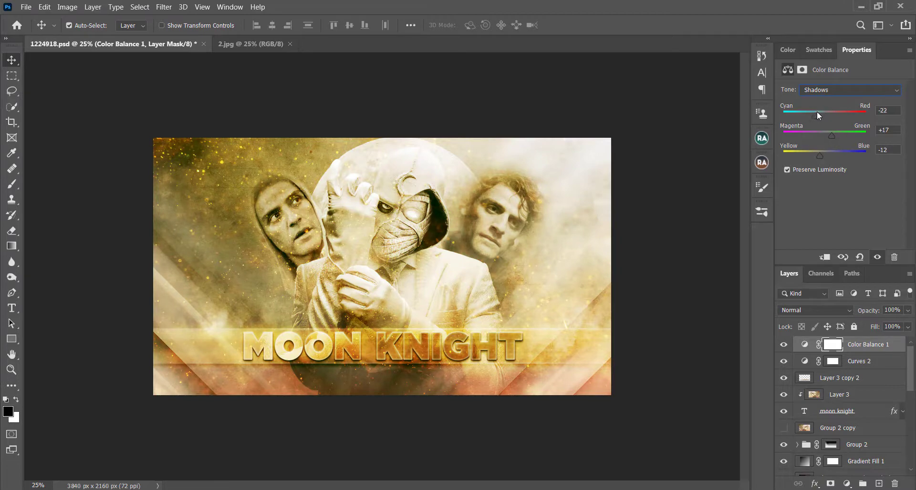
{"action": "mouse_move", "coordinate": [816, 112]}
{"action": "left_mouse_down"}
{"action": "mouse_move", "coordinate": [834, 111]}
{"action": "mouse_move", "coordinate": [826, 113]}
{"action": "left_mouse_up"}
Set the Color Balance highlights to -9 on Cyan–Red, -4 on Magenta–Green and +5 on Yellow–Blue
{"action": "left_click", "coordinate": [826, 89]}
{"action": "left_click", "coordinate": [824, 117]}
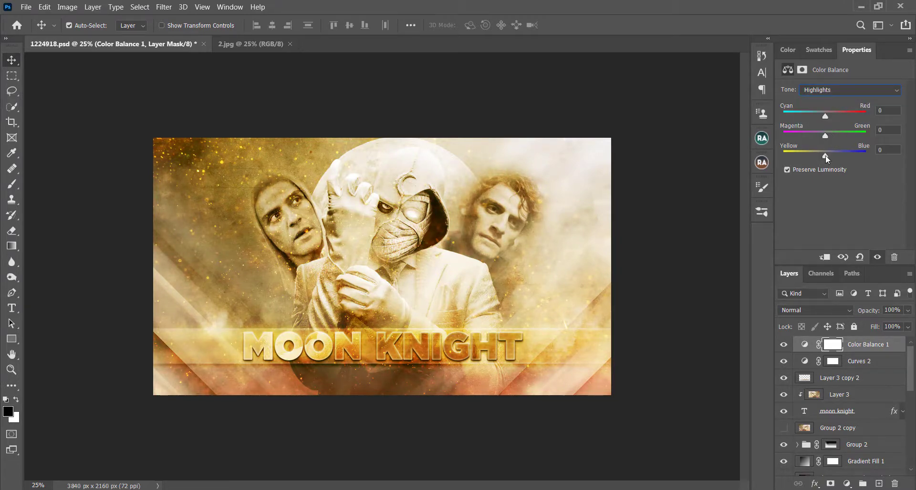
{"action": "left_click_drag", "start_coordinate": [826, 156], "coordinate": [821, 116]}
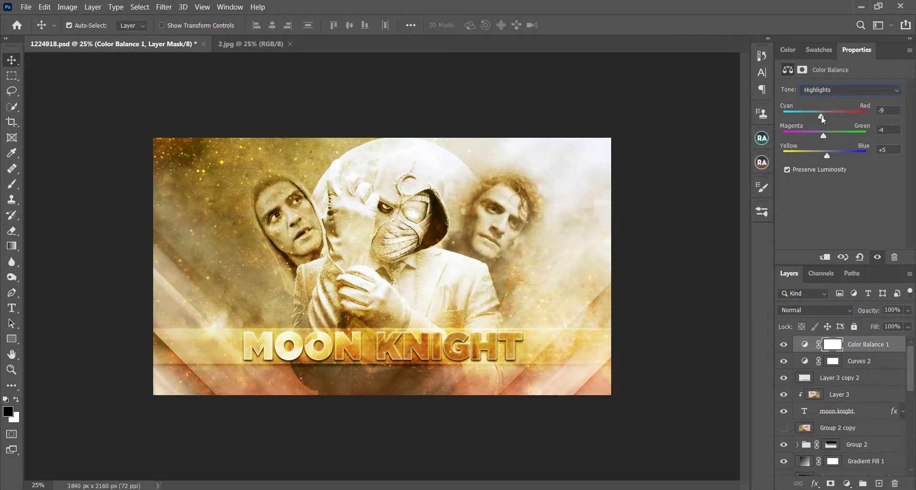
Add a Channel Mixer adjustment and set its Blue output channel to 0% blue and 100% green
{"action": "left_click", "coordinate": [846, 484]}
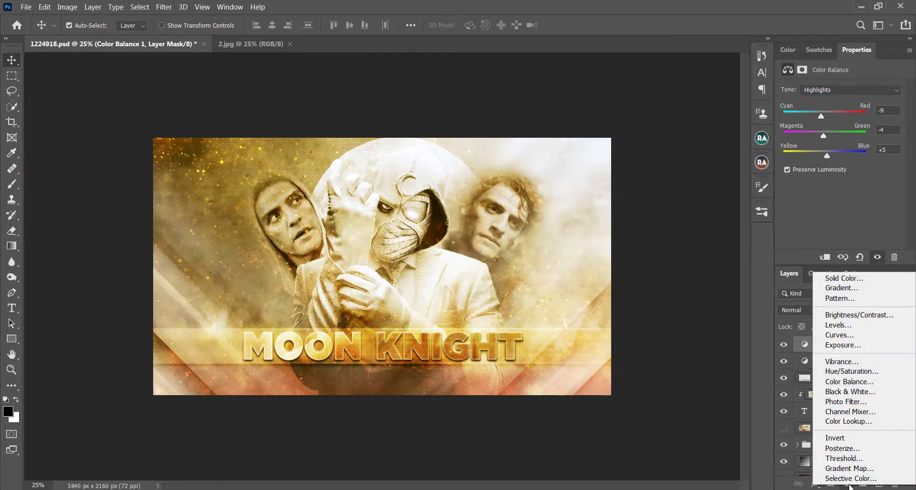
{"action": "left_click", "coordinate": [855, 412]}
{"action": "left_click", "coordinate": [866, 102]}
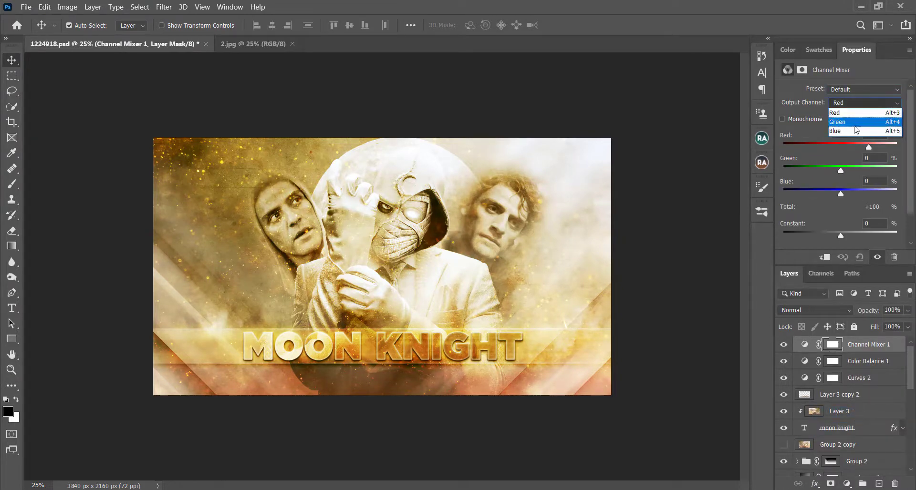
{"action": "left_click", "coordinate": [854, 127]}
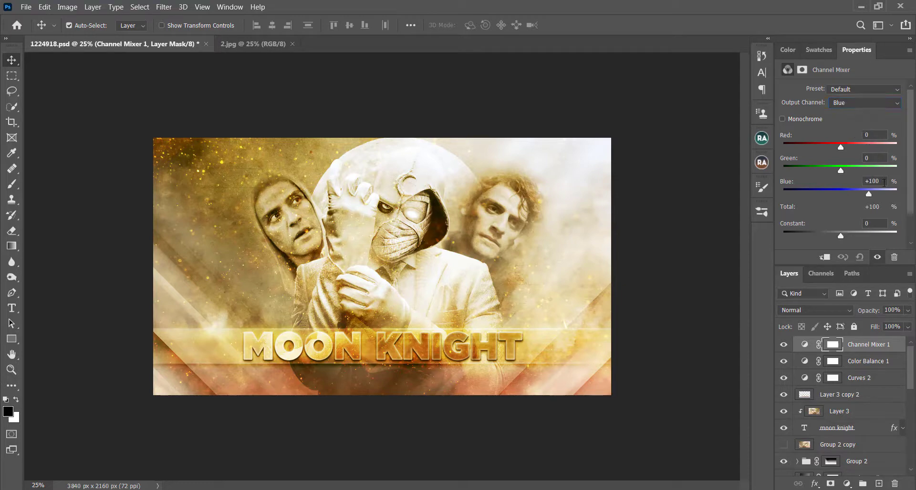
{"action": "double_click", "coordinate": [883, 182]}
{"action": "type", "text": "0"}
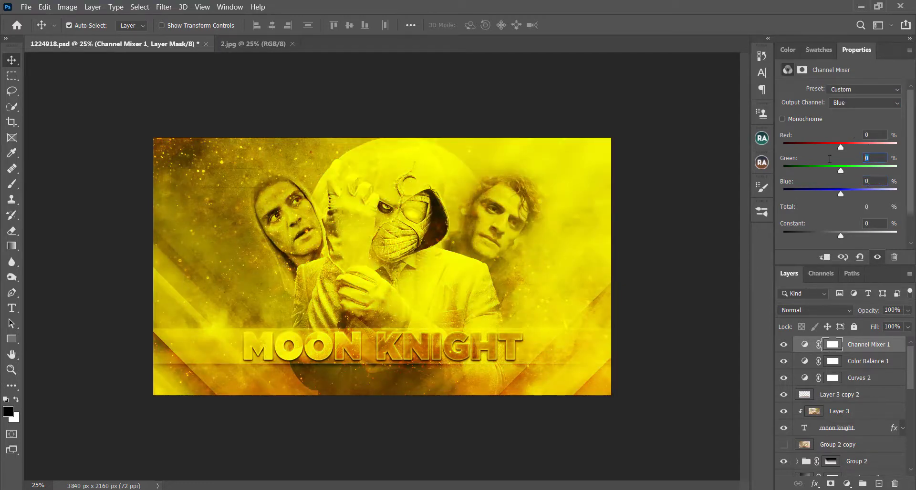
{"action": "type", "text": "100"}
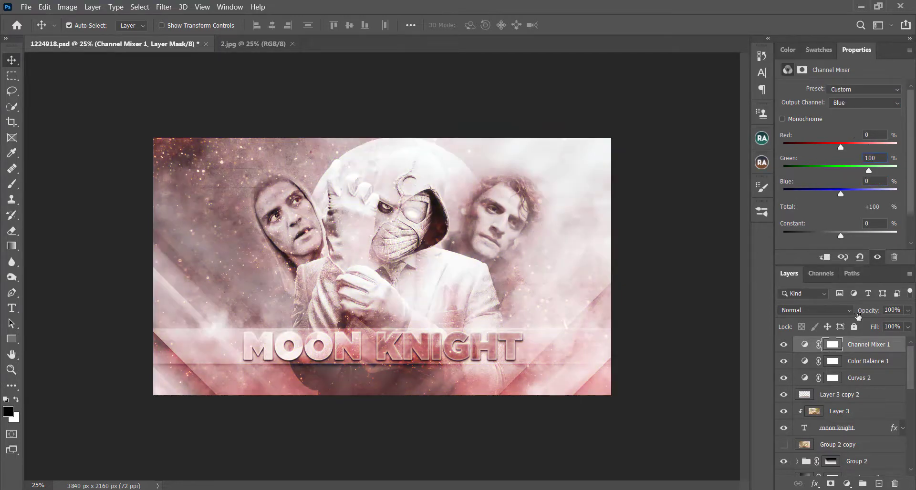
Lower the Channel Mixer layer's opacity to 33%, comparing the image with and without the adjustment
{"action": "left_click_drag", "start_coordinate": [871, 313], "coordinate": [838, 309]}
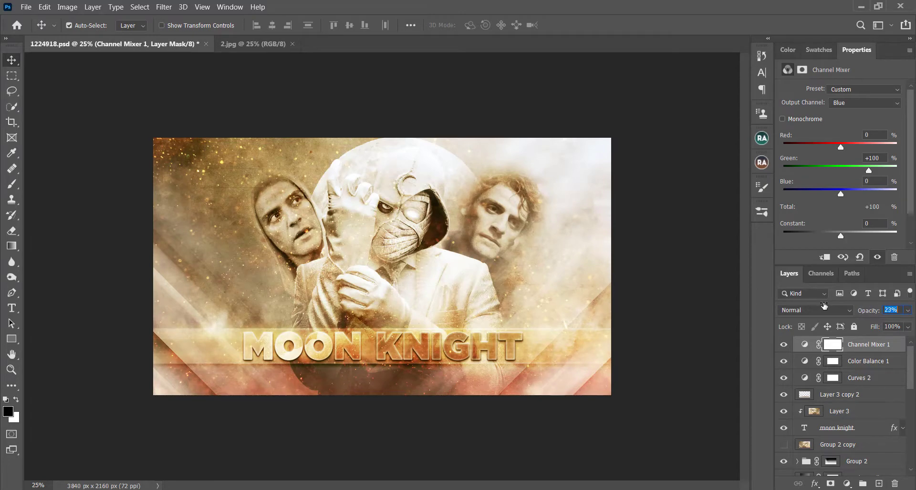
{"action": "left_click", "coordinate": [784, 344]}
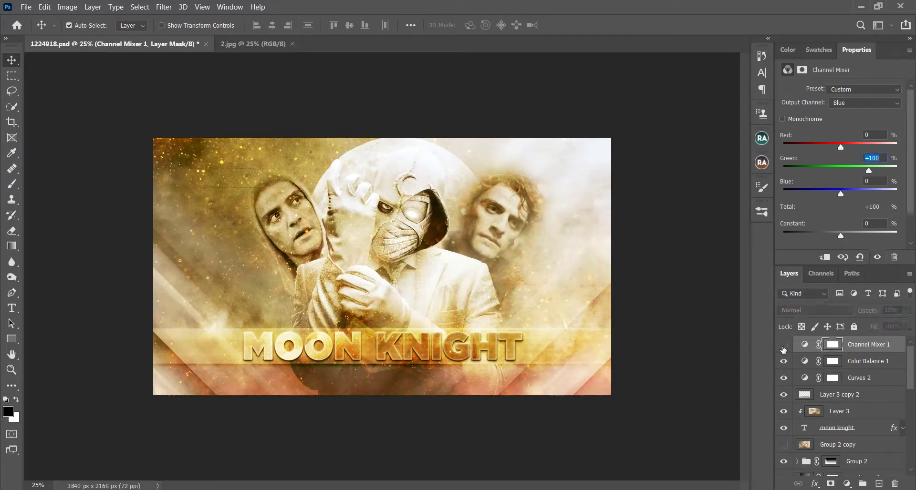
{"action": "left_click", "coordinate": [784, 346]}
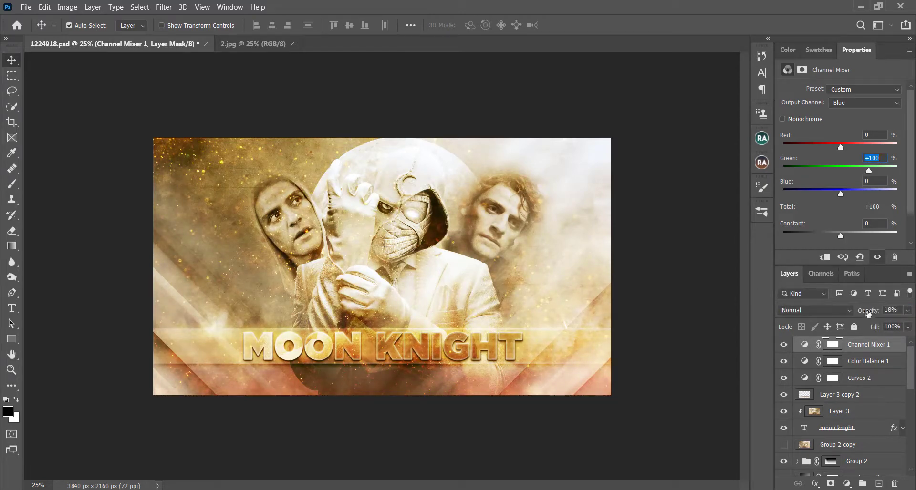
{"action": "left_click_drag", "start_coordinate": [868, 312], "coordinate": [876, 313]}
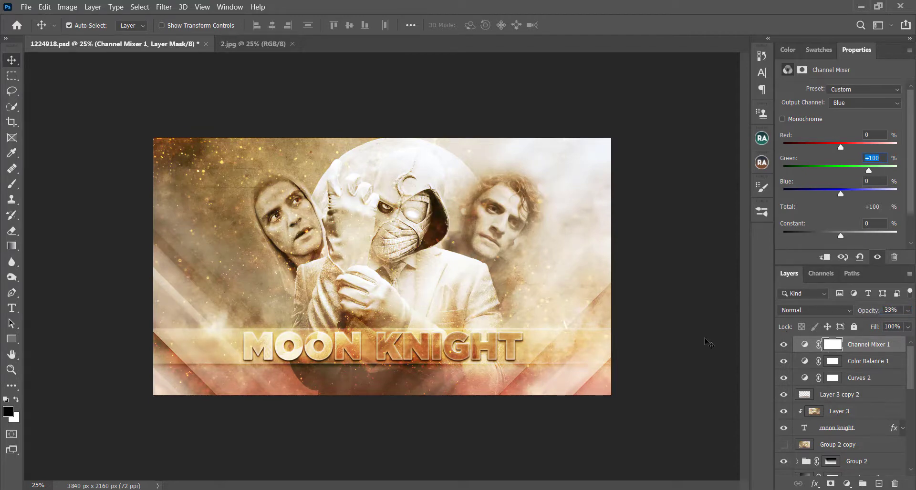
Toggle the visibility of the portrait layers to identify which one holds the curly-haired man's portrait
{"action": "scroll", "coordinate": [831, 444], "scroll_direction": "down", "scroll_amount": 6}
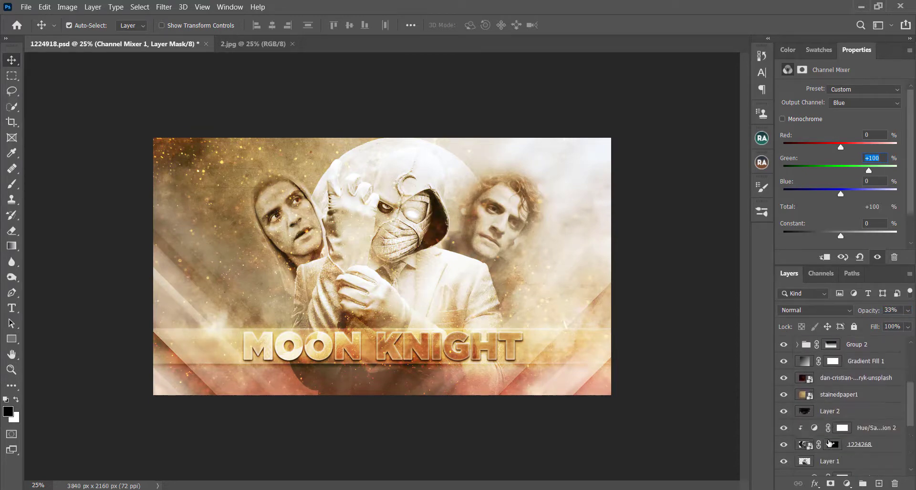
{"action": "left_click", "coordinate": [787, 445]}
{"action": "scroll", "coordinate": [791, 446], "scroll_direction": "down", "scroll_amount": 1}
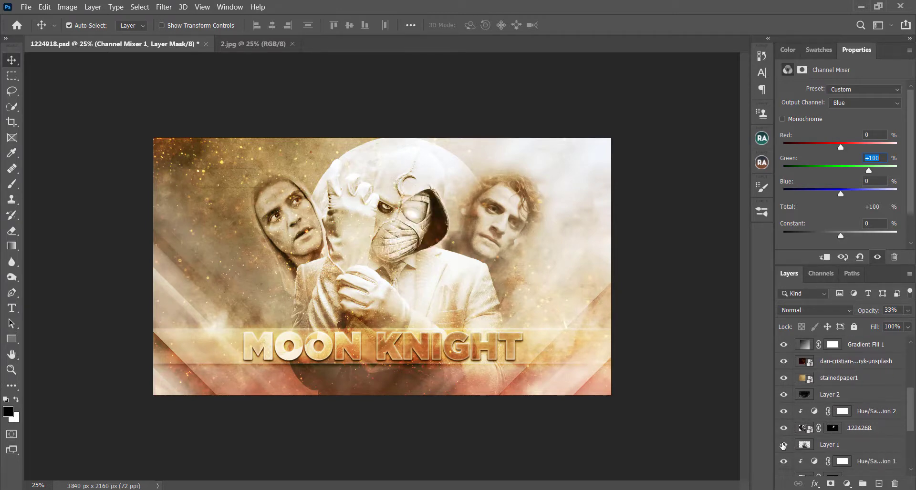
{"action": "left_click", "coordinate": [783, 445]}
{"action": "left_click", "coordinate": [784, 445]}
{"action": "scroll", "coordinate": [784, 446], "scroll_direction": "down", "scroll_amount": 4}
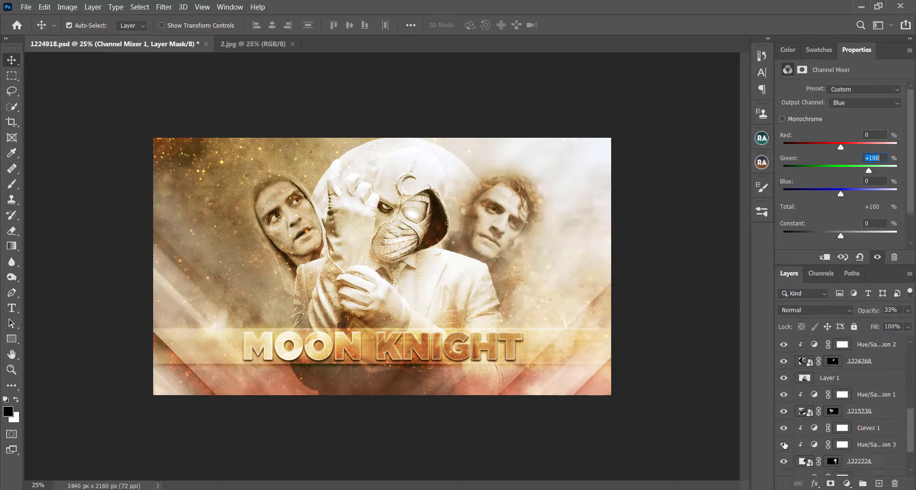
{"action": "left_click", "coordinate": [785, 412]}
{"action": "left_click", "coordinate": [787, 413]}
{"action": "left_click", "coordinate": [784, 462]}
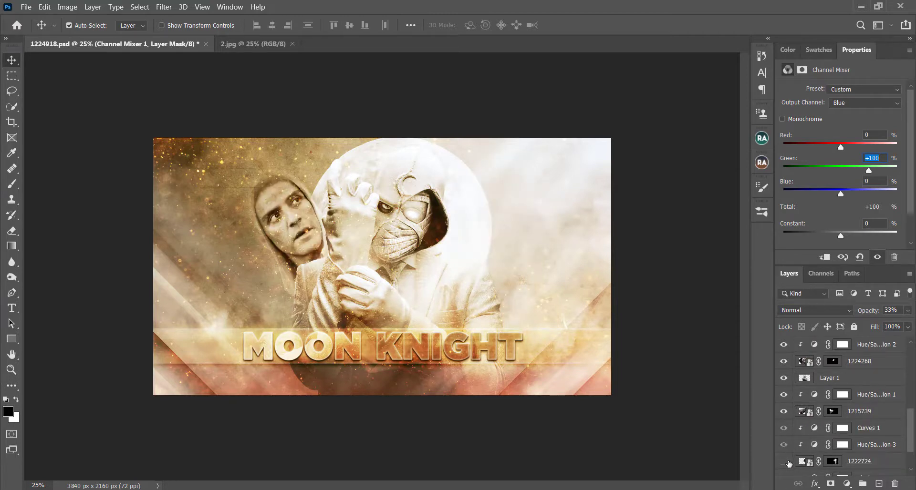
{"action": "left_click", "coordinate": [785, 462]}
Paint on layer 1222724's mask with a large soft black brush at 1% flow, undoing the last stroke
{"action": "left_click", "coordinate": [832, 461]}
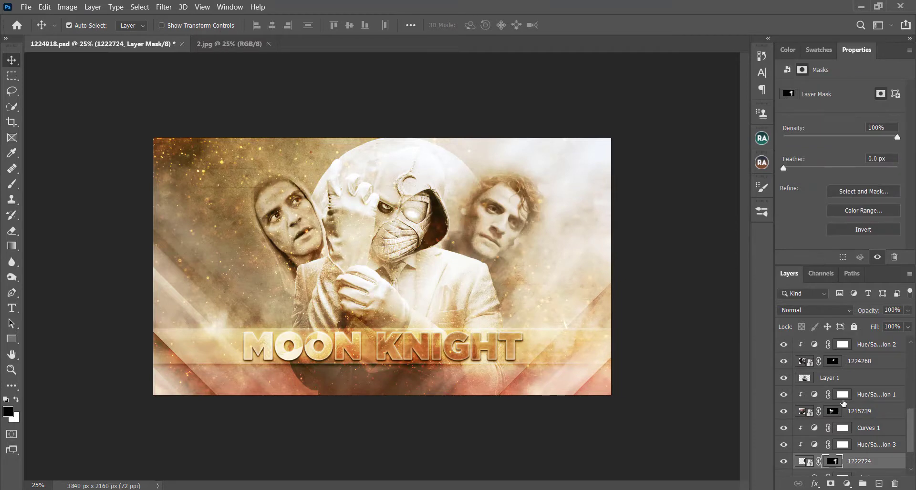
{"action": "left_click", "coordinate": [11, 184]}
{"action": "left_click", "coordinate": [308, 26]}
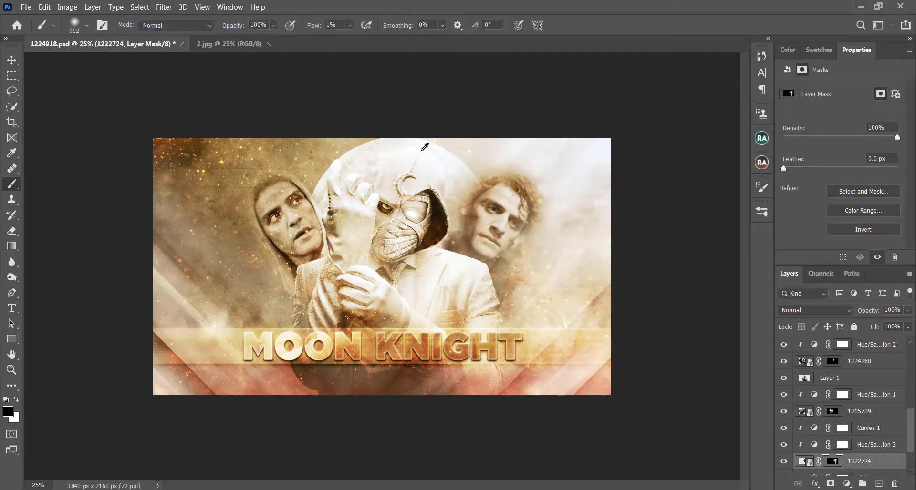
{"action": "left_click_drag", "start_coordinate": [423, 194], "coordinate": [441, 196]}
{"action": "mouse_move", "coordinate": [425, 248]}
{"action": "left_mouse_down"}
{"action": "mouse_move", "coordinate": [434, 182]}
{"action": "mouse_move", "coordinate": [427, 249]}
{"action": "left_mouse_up"}
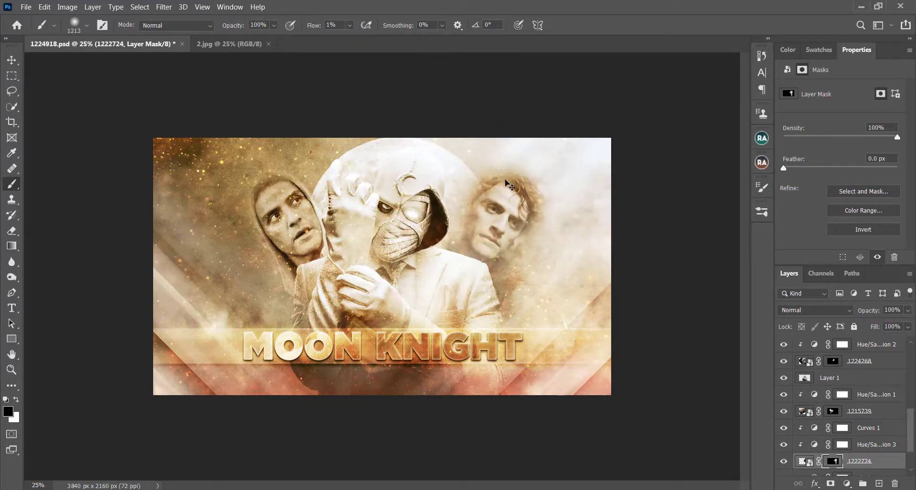
{"action": "key", "text": "ctrl+z"}
{"action": "left_click_drag", "start_coordinate": [491, 120], "coordinate": [500, 120]}
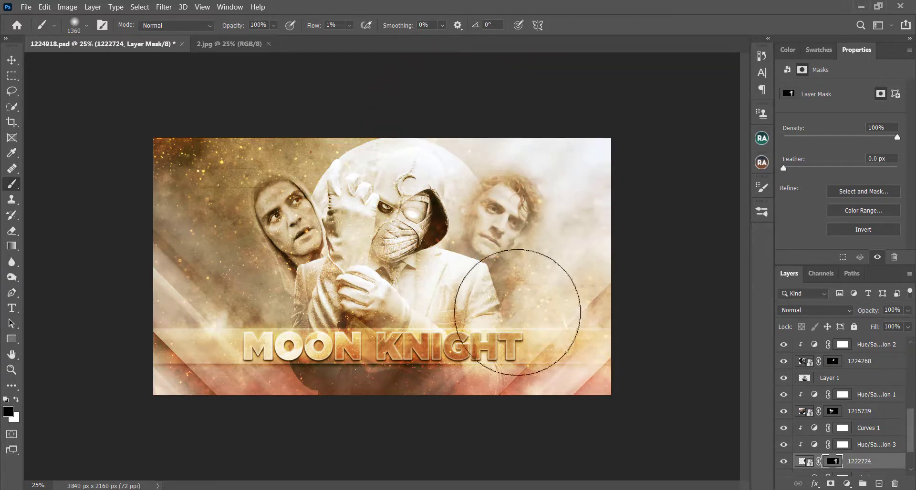
Scale the curly-haired man's portrait to 103.29%, rotate it by -3.45° and reposition it slightly closer to Moon Knight
{"action": "key", "text": "ctrl+t"}
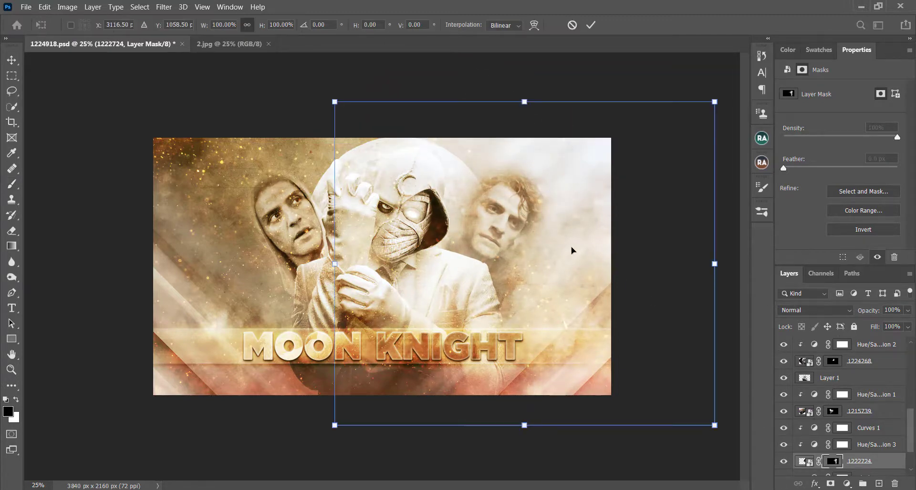
{"action": "left_click_drag", "start_coordinate": [573, 250], "coordinate": [561, 250]}
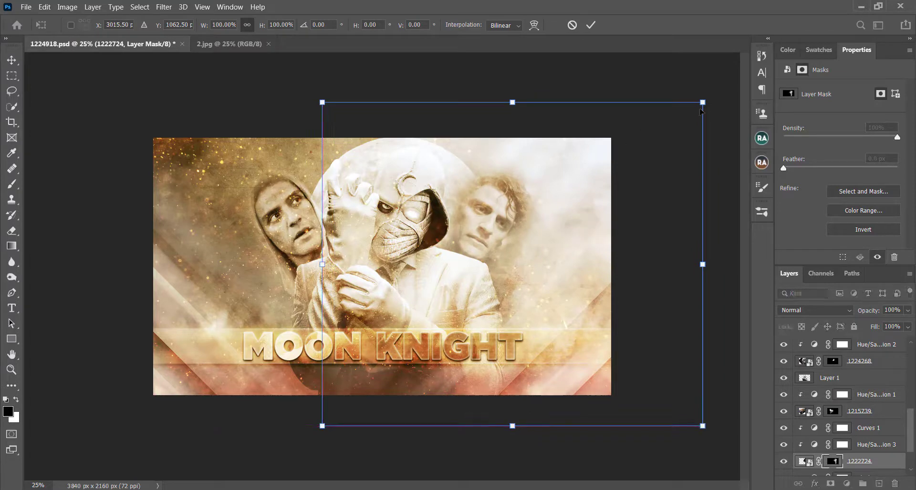
{"action": "left_click_drag", "start_coordinate": [709, 101], "coordinate": [722, 92]}
{"action": "left_click_drag", "start_coordinate": [729, 231], "coordinate": [743, 202]}
{"action": "left_click_drag", "start_coordinate": [605, 276], "coordinate": [609, 279]}
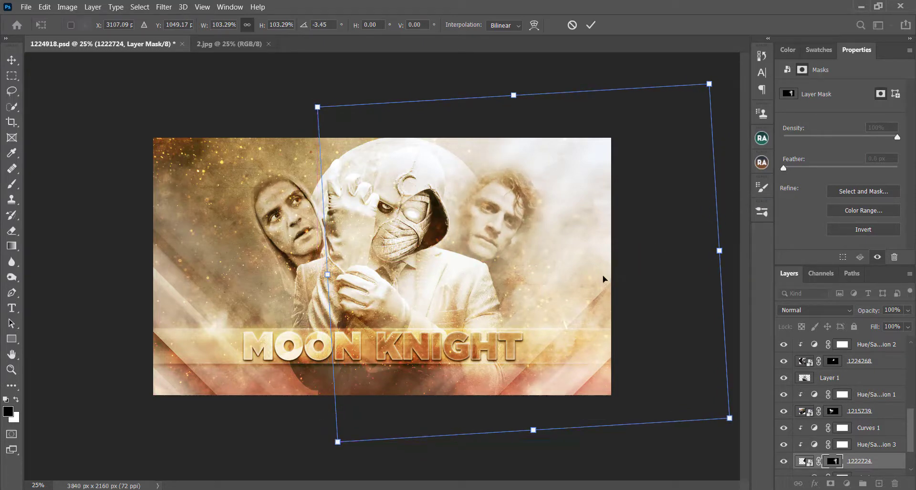
{"action": "key", "text": "Return"}
Paint white on the portrait's mask with a soft brush of about 368 px to reveal more of the curly-haired man's face
{"action": "key", "text": "b"}
{"action": "key", "text": "x"}
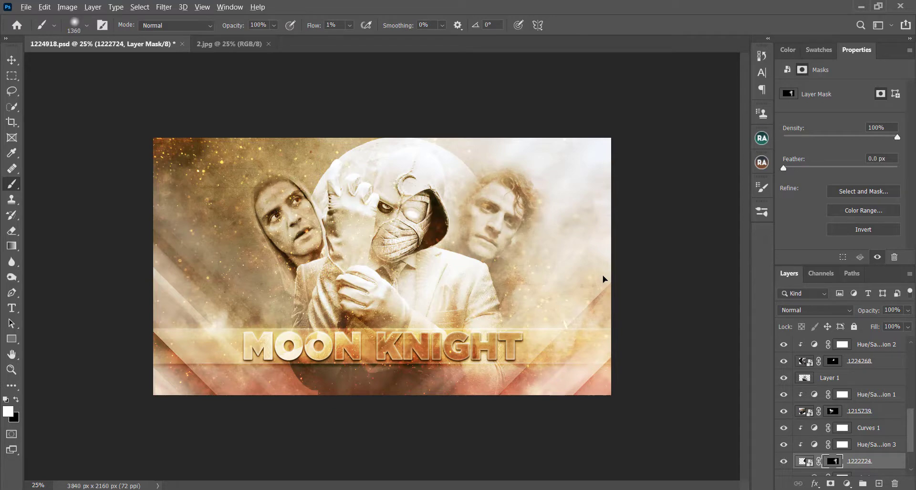
{"action": "mouse_move", "coordinate": [547, 238]}
{"action": "left_mouse_down"}
{"action": "mouse_move", "coordinate": [470, 249]}
{"action": "mouse_move", "coordinate": [486, 236]}
{"action": "mouse_move", "coordinate": [493, 197]}
{"action": "mouse_move", "coordinate": [500, 210]}
{"action": "mouse_move", "coordinate": [487, 215]}
{"action": "mouse_move", "coordinate": [503, 218]}
{"action": "mouse_move", "coordinate": [485, 231]}
{"action": "left_mouse_up"}
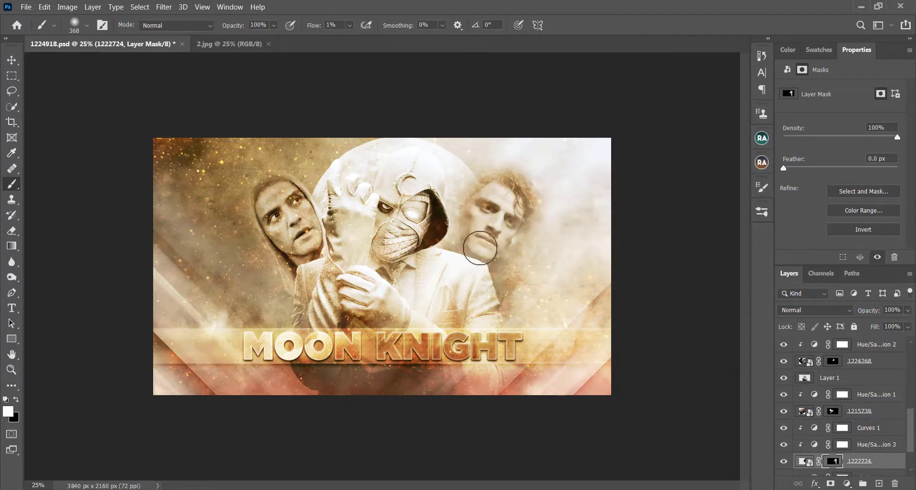
{"action": "scroll", "coordinate": [867, 373], "scroll_direction": "up", "scroll_amount": 1}
{"action": "scroll", "coordinate": [867, 372], "scroll_direction": "up", "scroll_amount": 10}
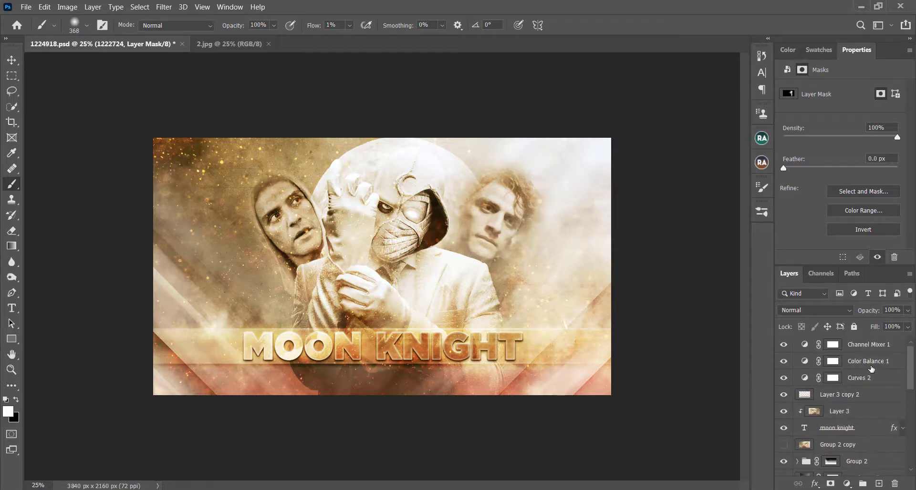
Add a Vibrance adjustment at +45 above Channel Mixer 1, followed by a Curves adjustment on top of it
{"action": "left_click", "coordinate": [898, 349]}
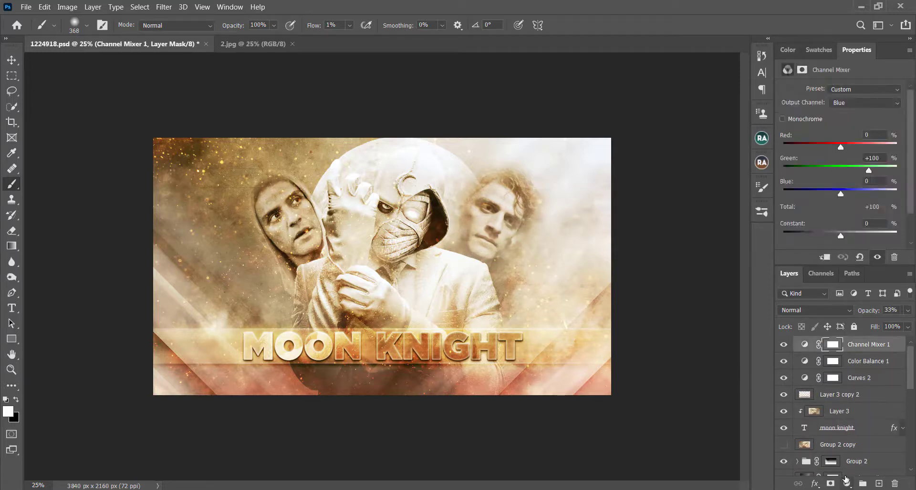
{"action": "left_click", "coordinate": [846, 483]}
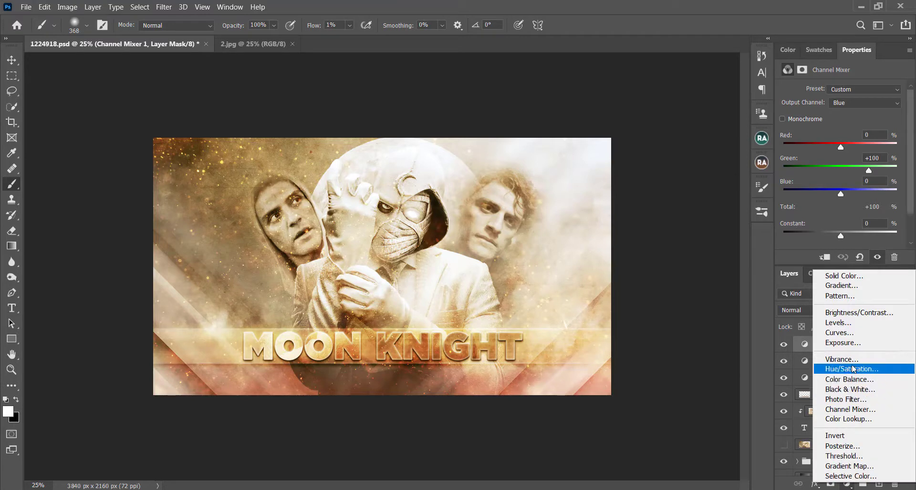
{"action": "left_click", "coordinate": [839, 359]}
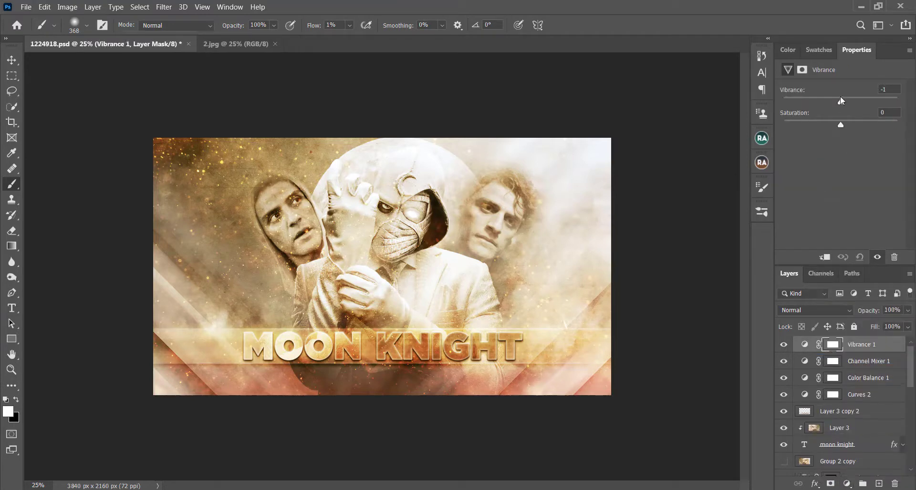
{"action": "left_click_drag", "start_coordinate": [841, 97], "coordinate": [851, 97]}
{"action": "left_click", "coordinate": [845, 484]}
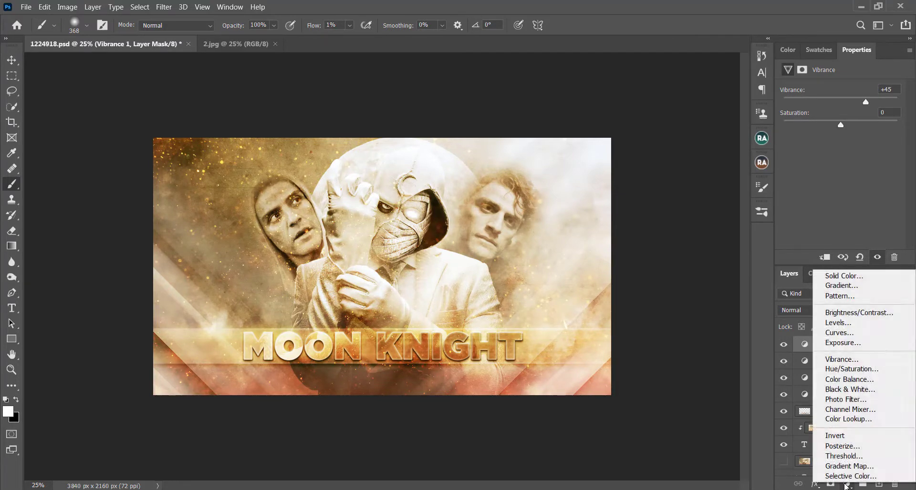
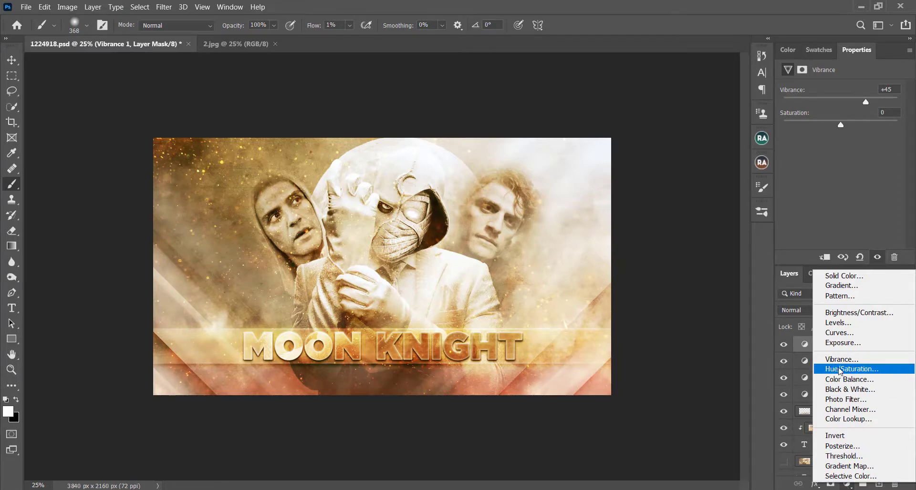
{"action": "left_click", "coordinate": [842, 333]}
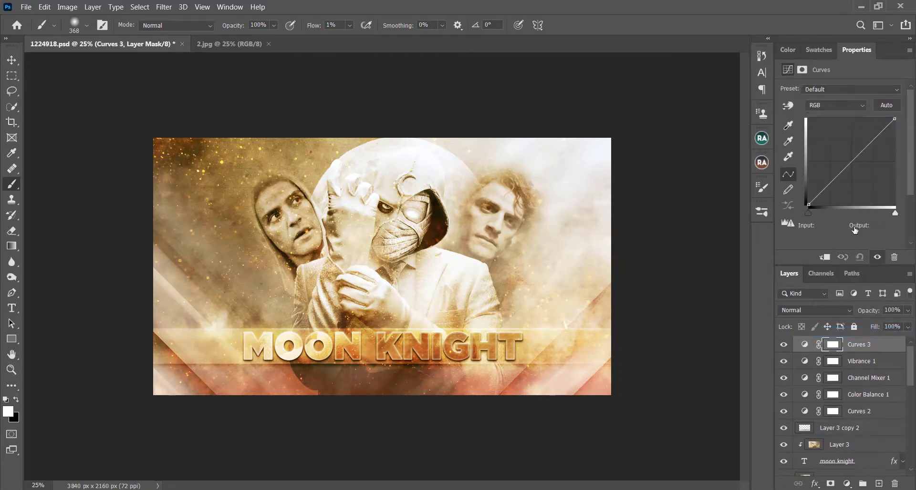
Try reshaping the Curves 3 curve with points in the shadows, midtones and highlights, and undo the changes
{"action": "left_click_drag", "start_coordinate": [831, 181], "coordinate": [835, 186]}
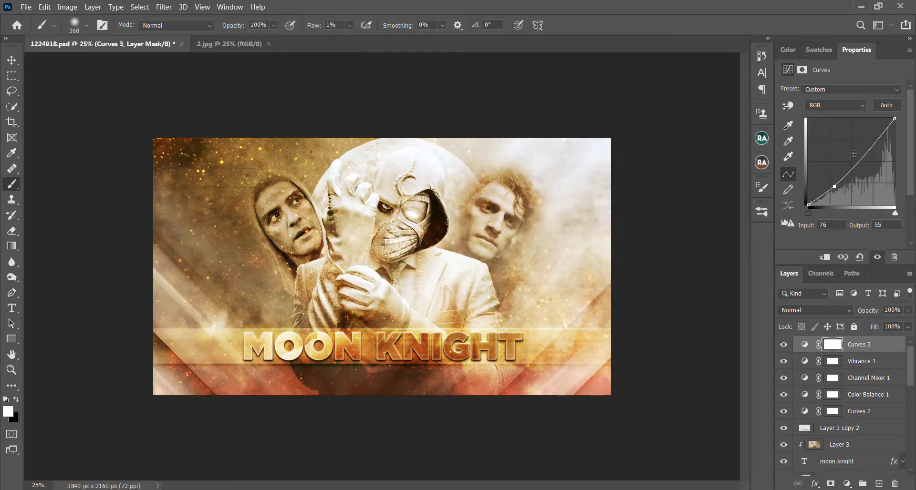
{"action": "left_click_drag", "start_coordinate": [872, 145], "coordinate": [855, 157]}
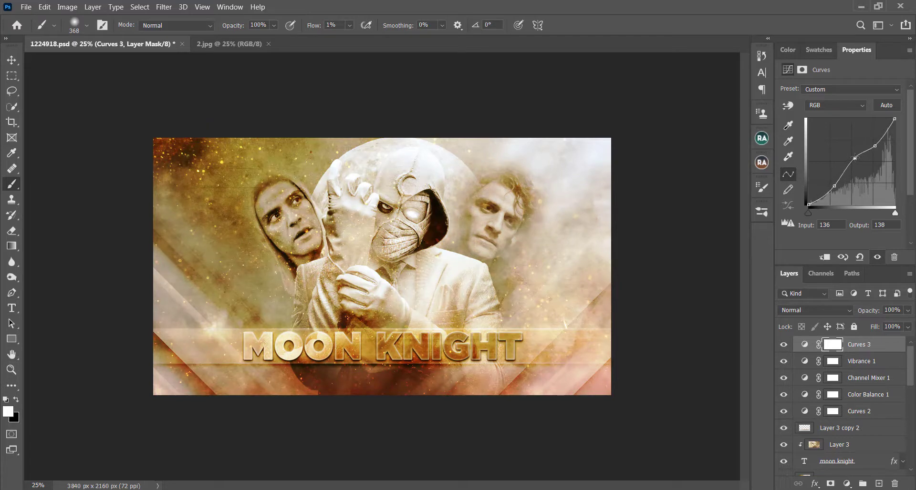
{"action": "key", "text": "ctrl+z"}
{"action": "key", "text": "ctrl+z"}
{"action": "key", "text": "ctrl+z"}
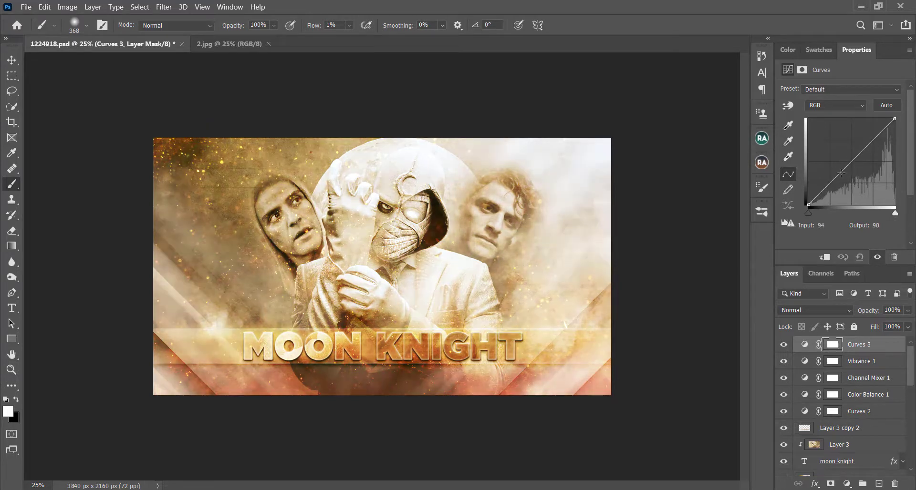
Add another Curves adjustment on top and darken its midtones with a point at input 138, output 117
{"action": "left_click_drag", "start_coordinate": [814, 204], "coordinate": [819, 204]}
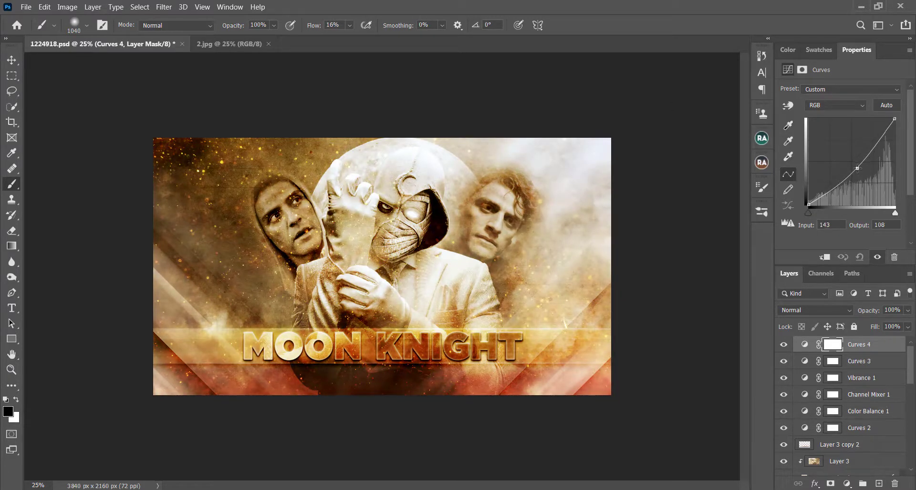
{"action": "left_click_drag", "start_coordinate": [857, 169], "coordinate": [855, 165]}
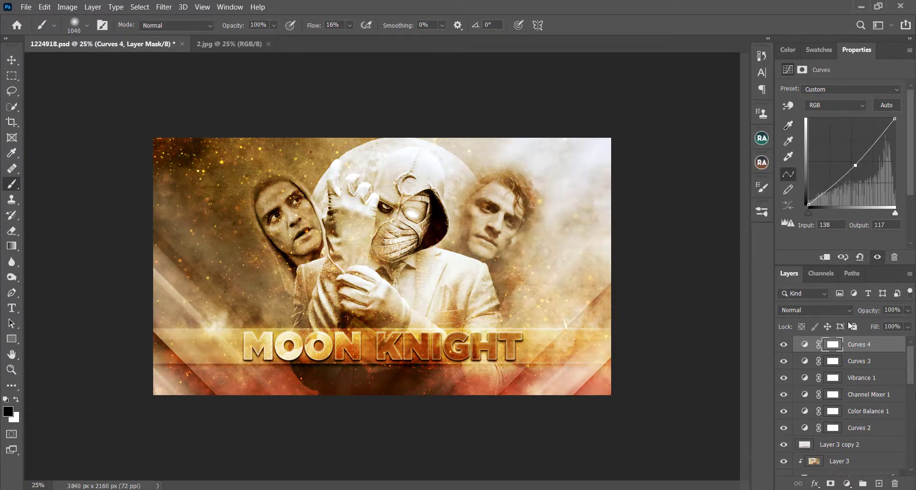
Try the Overlay blend mode at 50% opacity on Curves 4, and undo back to Normal at 100%
{"action": "left_click", "coordinate": [836, 311]}
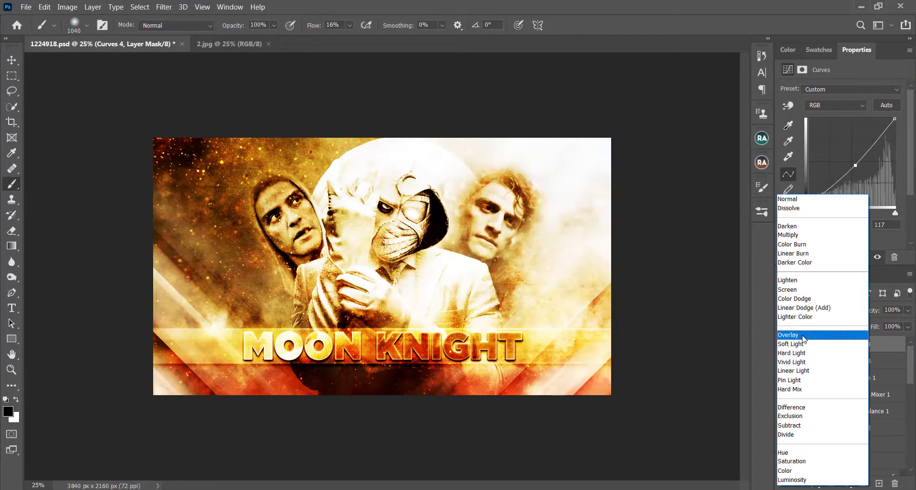
{"action": "left_click", "coordinate": [804, 336]}
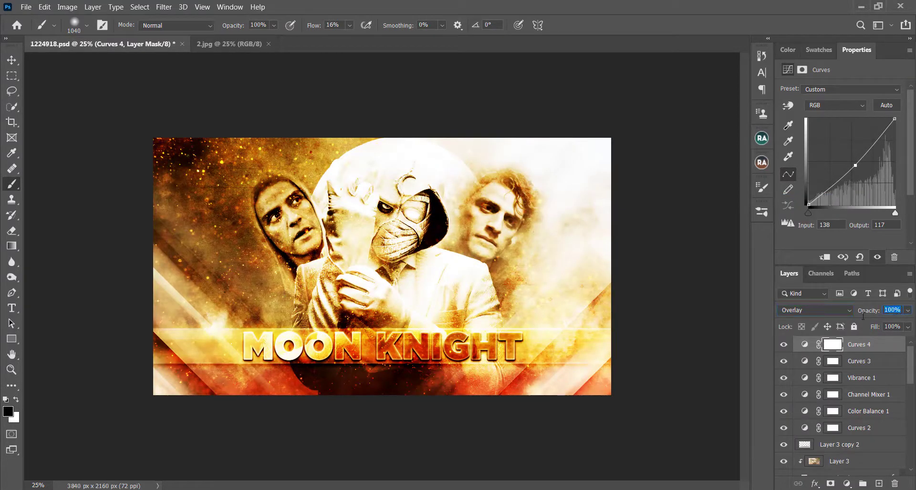
{"action": "type", "text": "50"}
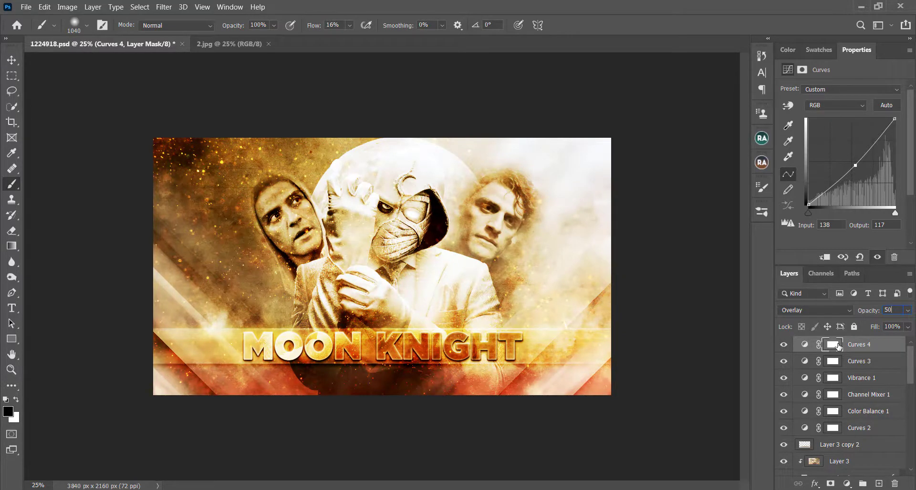
{"action": "key", "text": "ctrl+z"}
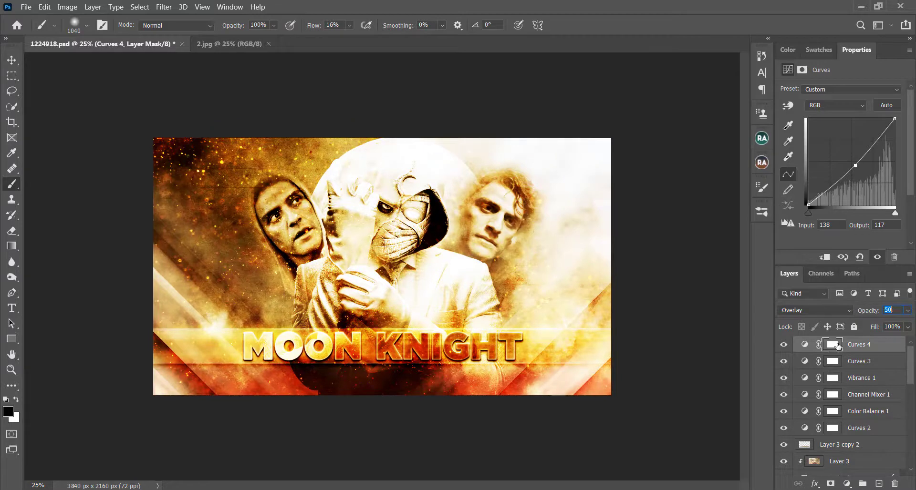
{"action": "key", "text": "Return"}
{"action": "left_click", "coordinate": [832, 344]}
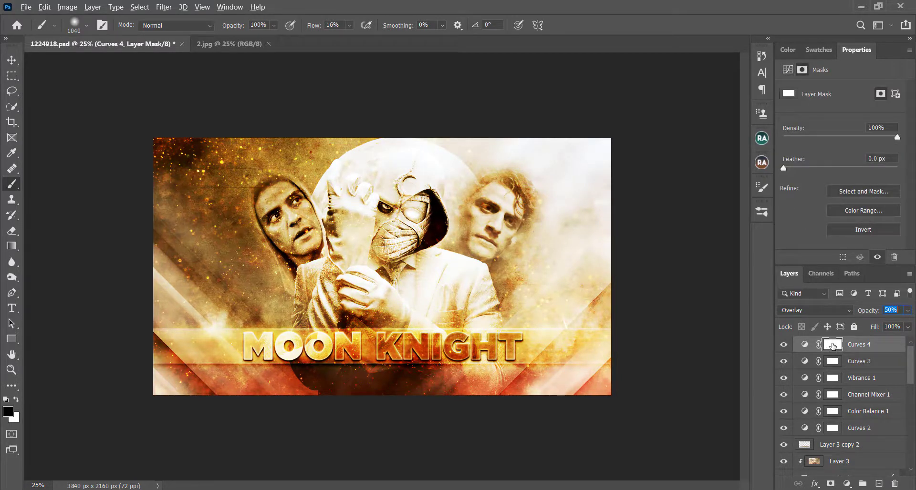
{"action": "key", "text": "ctrl+z"}
{"action": "key", "text": "ctrl+z"}
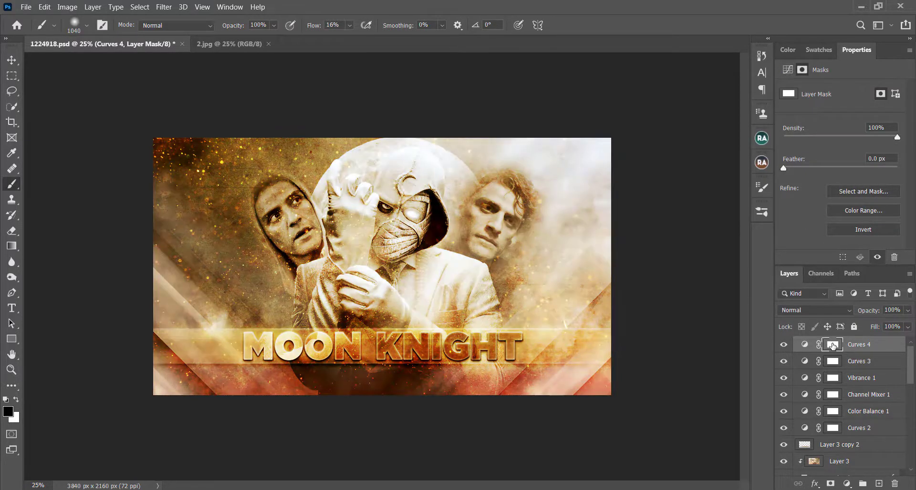
Invert the Curves 4 mask to black and paint white along the poster's left and lower edges at 16% flow
{"action": "left_click", "coordinate": [806, 348]}
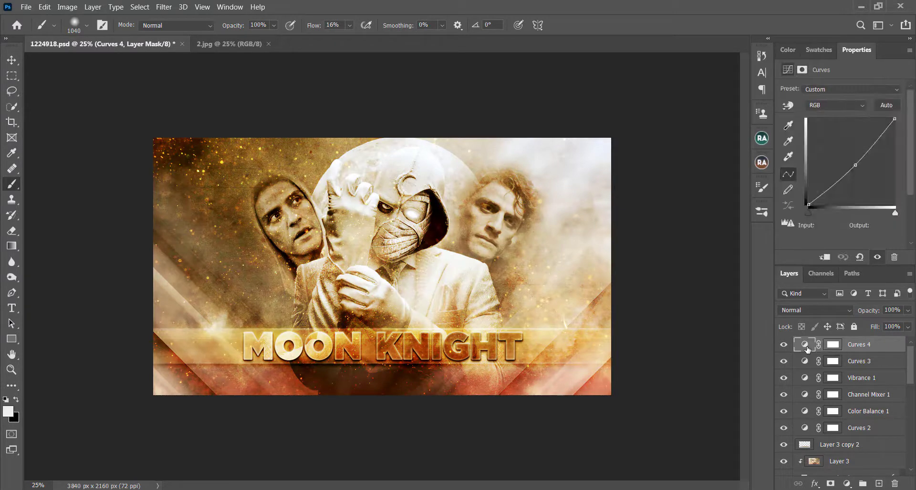
{"action": "left_click", "coordinate": [833, 346]}
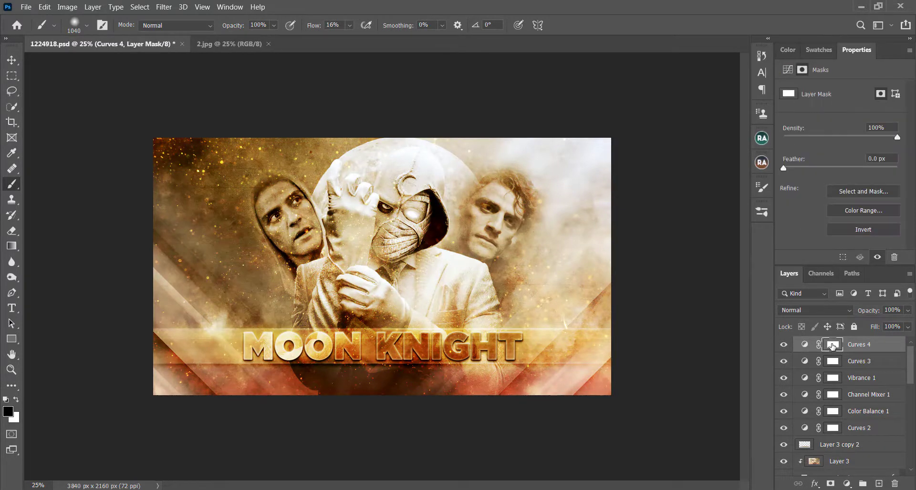
{"action": "key", "text": "ctrl+i"}
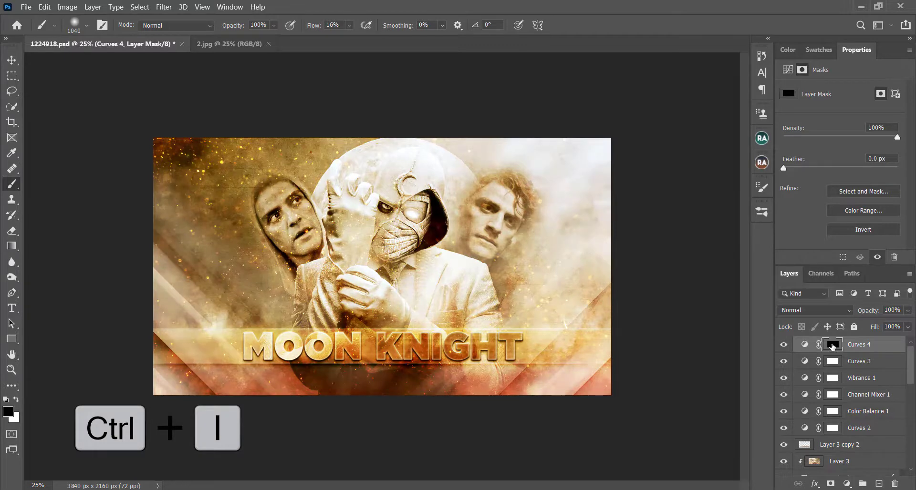
{"action": "key", "text": "x"}
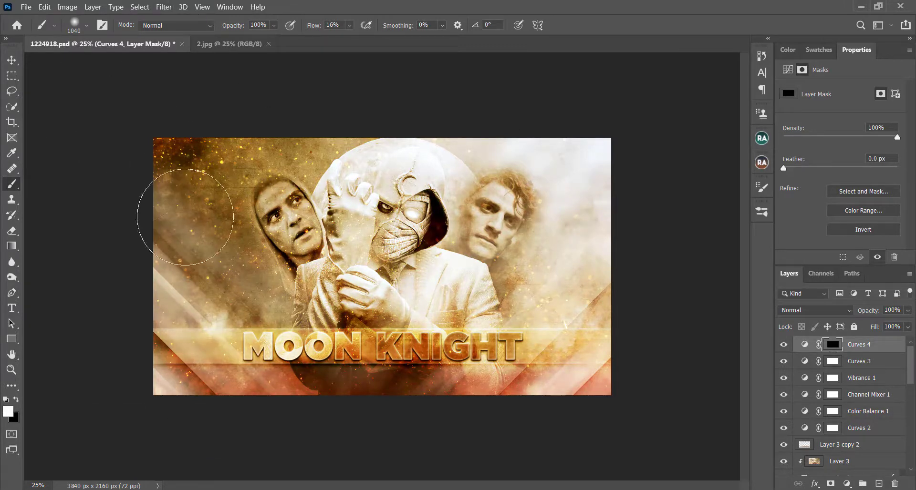
{"action": "mouse_move", "coordinate": [121, 227]}
{"action": "left_mouse_down"}
{"action": "mouse_move", "coordinate": [265, 420]}
{"action": "mouse_move", "coordinate": [347, 402]}
{"action": "left_mouse_up"}
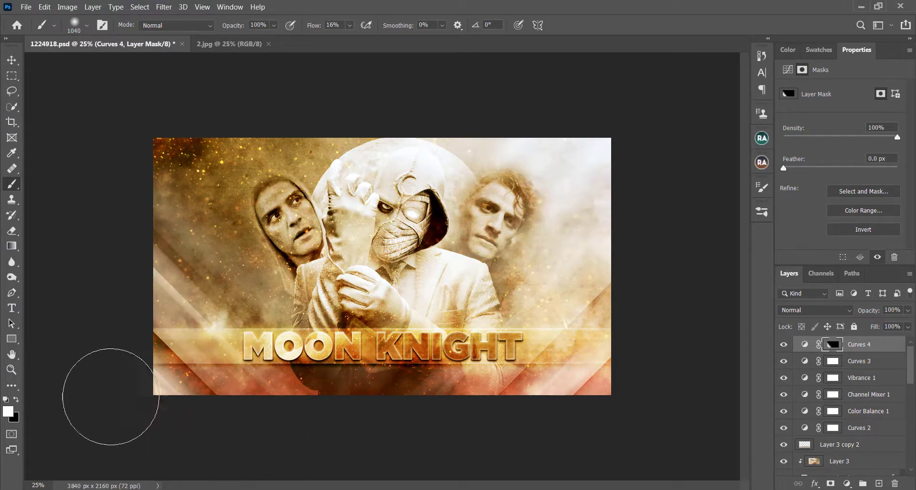
{"action": "mouse_move", "coordinate": [111, 397]}
{"action": "left_mouse_down"}
{"action": "mouse_move", "coordinate": [222, 396]}
{"action": "mouse_move", "coordinate": [329, 353]}
{"action": "mouse_move", "coordinate": [444, 363]}
{"action": "mouse_move", "coordinate": [168, 337]}
{"action": "mouse_move", "coordinate": [169, 262]}
{"action": "mouse_move", "coordinate": [231, 265]}
{"action": "mouse_move", "coordinate": [299, 331]}
{"action": "mouse_move", "coordinate": [117, 107]}
{"action": "mouse_move", "coordinate": [395, 469]}
{"action": "mouse_move", "coordinate": [234, 118]}
{"action": "mouse_move", "coordinate": [257, 151]}
{"action": "mouse_move", "coordinate": [362, 388]}
{"action": "mouse_move", "coordinate": [330, 114]}
{"action": "mouse_move", "coordinate": [371, 165]}
{"action": "mouse_move", "coordinate": [429, 487]}
{"action": "left_mouse_up"}
Paint black on the Curves 4 mask over the portraits with a soft 1040 px brush at 100% flow
{"action": "key", "text": "shift+0"}
{"action": "key", "text": "x"}
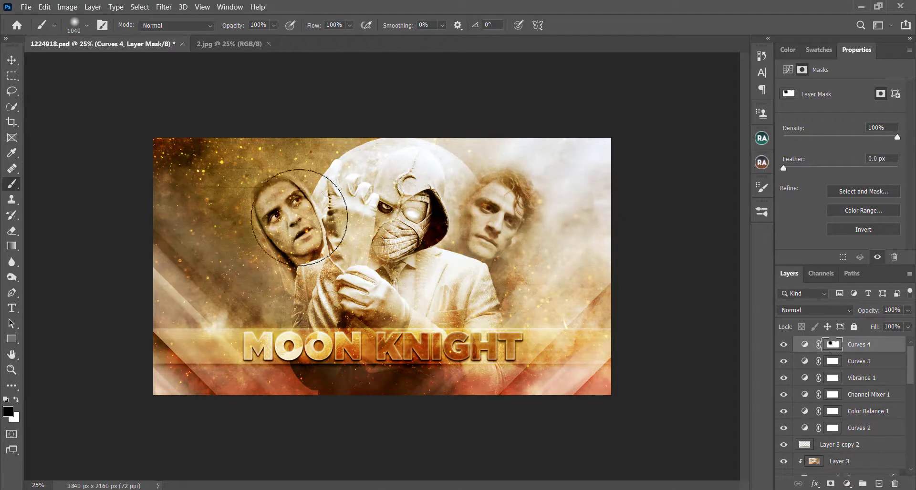
{"action": "left_click_drag", "start_coordinate": [299, 217], "coordinate": [341, 277]}
{"action": "left_click", "coordinate": [497, 212]}
Add a mask to the Screen-blended sparks layer and paint black over the hooded man's face with a 336 px brush at 51% flow
{"action": "scroll", "coordinate": [846, 451], "scroll_direction": "down", "scroll_amount": 7}
{"action": "left_click", "coordinate": [854, 430]}
{"action": "left_click", "coordinate": [831, 484]}
{"action": "left_click_drag", "start_coordinate": [331, 207], "coordinate": [289, 206]}
{"action": "left_click_drag", "start_coordinate": [312, 28], "coordinate": [283, 35]}
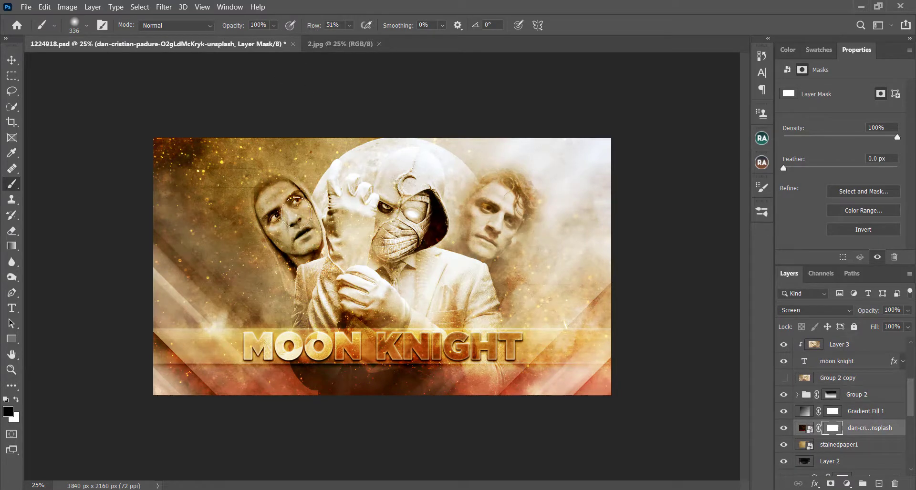
{"action": "mouse_move", "coordinate": [296, 212]}
{"action": "left_mouse_down"}
{"action": "mouse_move", "coordinate": [287, 196]}
{"action": "mouse_move", "coordinate": [295, 268]}
{"action": "left_mouse_up"}
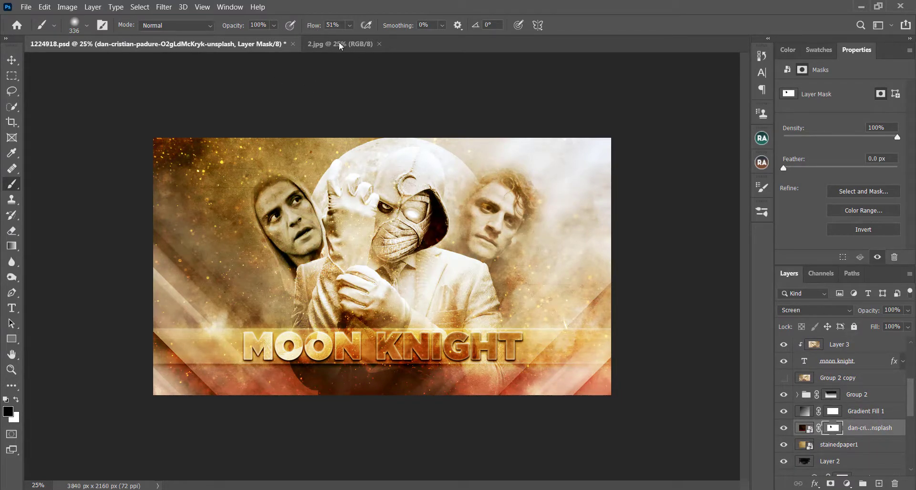
Paint black on the sparks layer's mask over the hooded man, Moon Knight and the curly-haired man with a 503 px brush at 38% flow
{"action": "left_click_drag", "start_coordinate": [310, 30], "coordinate": [311, 33]}
{"action": "left_click_drag", "start_coordinate": [285, 215], "coordinate": [296, 215]}
{"action": "mouse_move", "coordinate": [291, 213]}
{"action": "left_mouse_down"}
{"action": "mouse_move", "coordinate": [304, 241]}
{"action": "mouse_move", "coordinate": [298, 262]}
{"action": "left_mouse_up"}
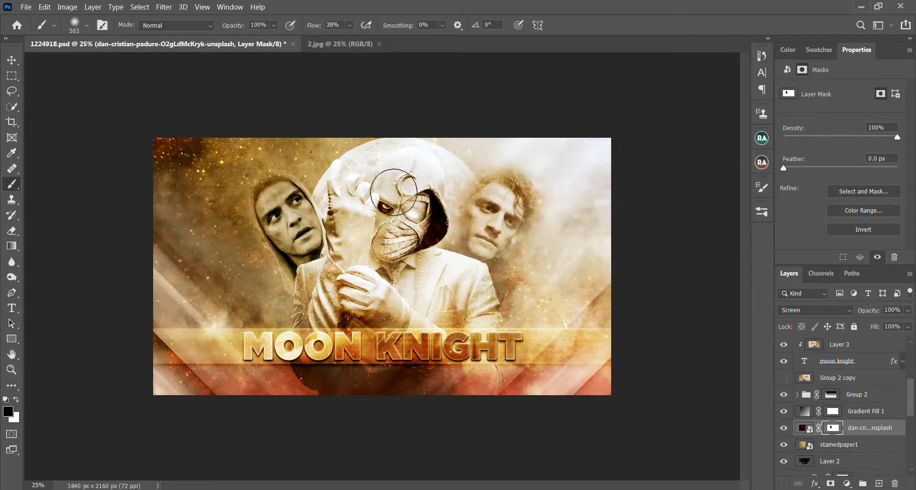
{"action": "left_click_drag", "start_coordinate": [394, 194], "coordinate": [397, 299]}
{"action": "mouse_move", "coordinate": [505, 237]}
{"action": "left_mouse_down"}
{"action": "mouse_move", "coordinate": [509, 203]}
{"action": "mouse_move", "coordinate": [480, 236]}
{"action": "left_mouse_up"}
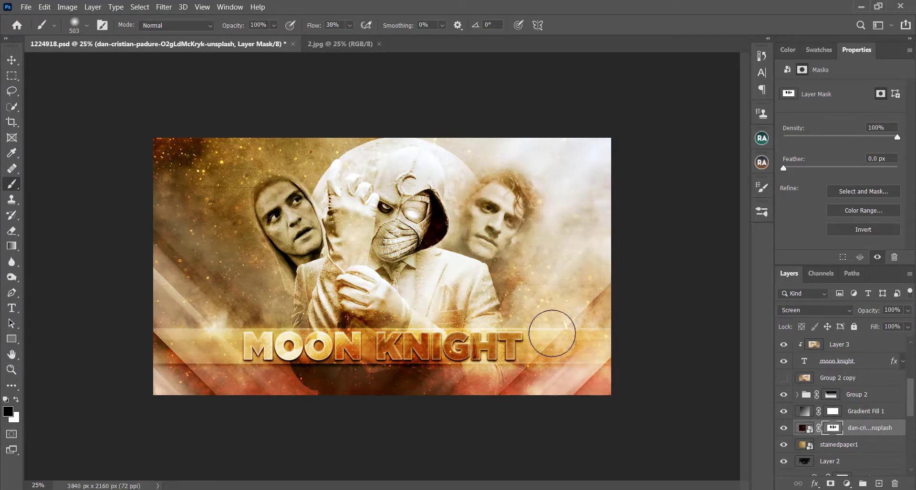
Paint white on the sparks mask around the hooded man with soft brushes of 842 px at 18% flow and 682 px at 5% flow
{"action": "key", "text": "x"}
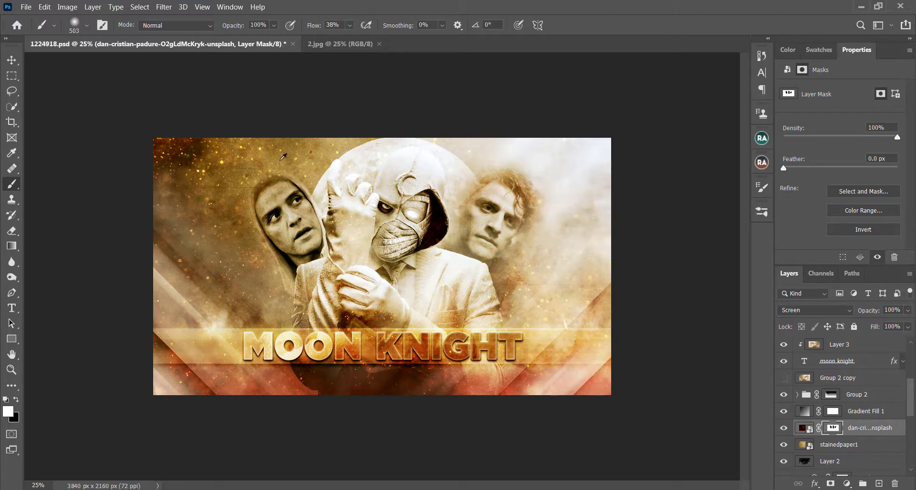
{"action": "left_click_drag", "start_coordinate": [317, 28], "coordinate": [305, 29]}
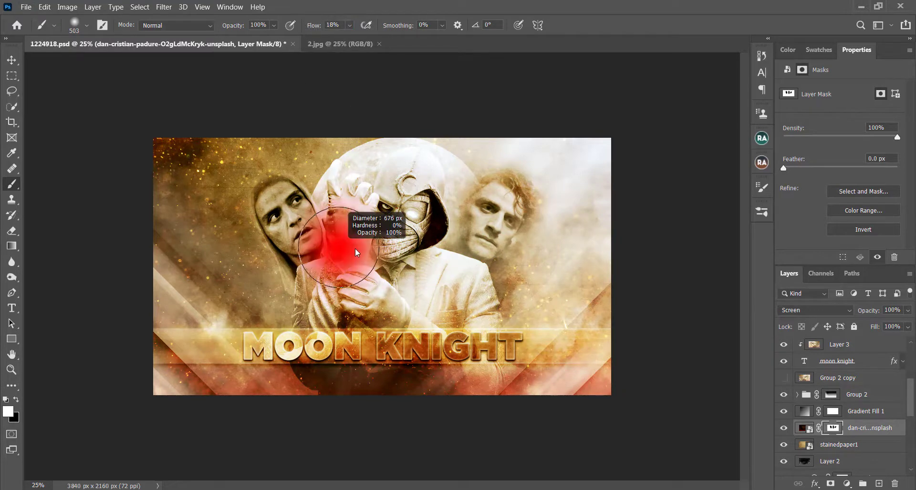
{"action": "left_click_drag", "start_coordinate": [340, 244], "coordinate": [367, 244]}
{"action": "mouse_move", "coordinate": [297, 255]}
{"action": "left_mouse_down"}
{"action": "mouse_move", "coordinate": [281, 248]}
{"action": "mouse_move", "coordinate": [299, 237]}
{"action": "left_mouse_up"}
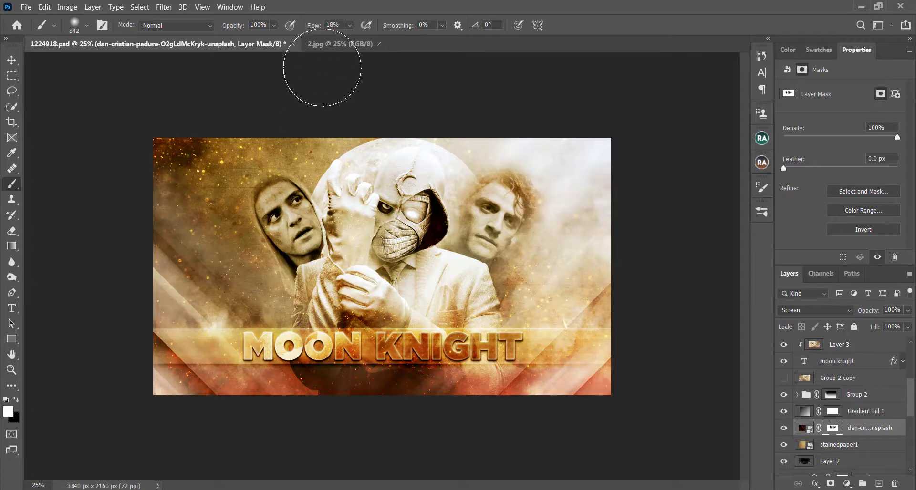
{"action": "left_click_drag", "start_coordinate": [310, 30], "coordinate": [300, 30]}
{"action": "left_click_drag", "start_coordinate": [359, 286], "coordinate": [346, 286]}
{"action": "mouse_move", "coordinate": [283, 216]}
{"action": "left_mouse_down"}
{"action": "mouse_move", "coordinate": [284, 297]}
{"action": "mouse_move", "coordinate": [273, 159]}
{"action": "left_mouse_up"}
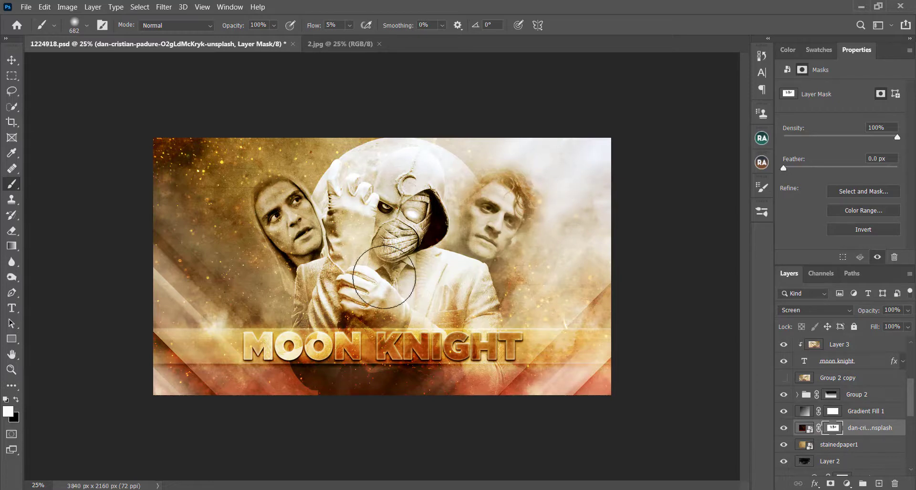
Place the white signature image above Curves 4, scale it to about 244 × 322 px and position it above the title's left end
{"action": "scroll", "coordinate": [845, 377], "scroll_direction": "up", "scroll_amount": 5}
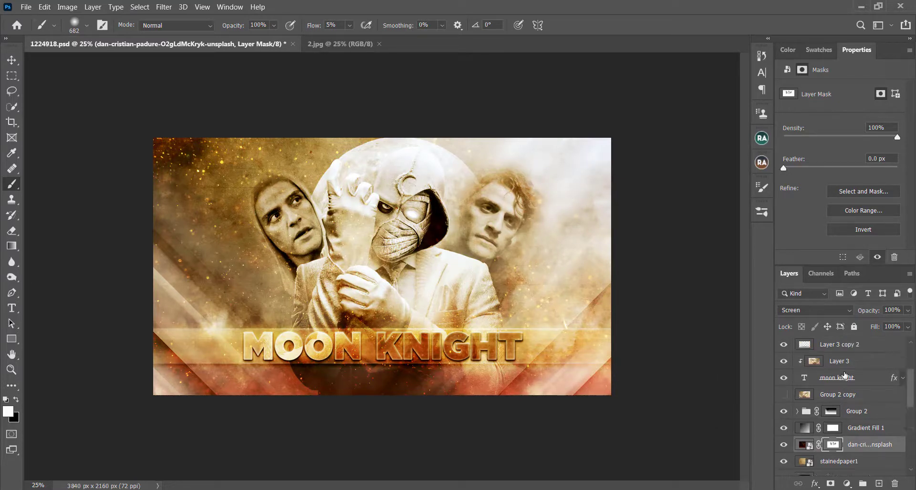
{"action": "left_click", "coordinate": [888, 346]}
{"action": "scroll", "coordinate": [879, 384], "scroll_direction": "down", "scroll_amount": 5}
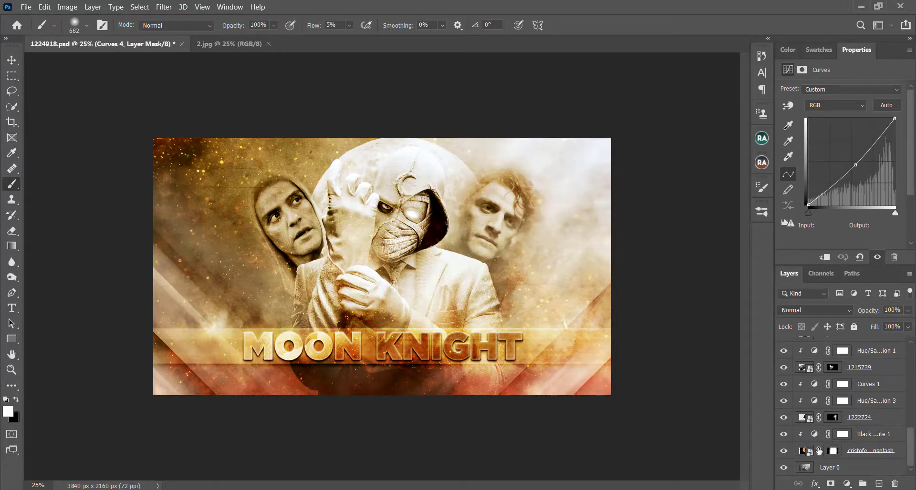
{"action": "scroll", "coordinate": [858, 417], "scroll_direction": "up", "scroll_amount": 5}
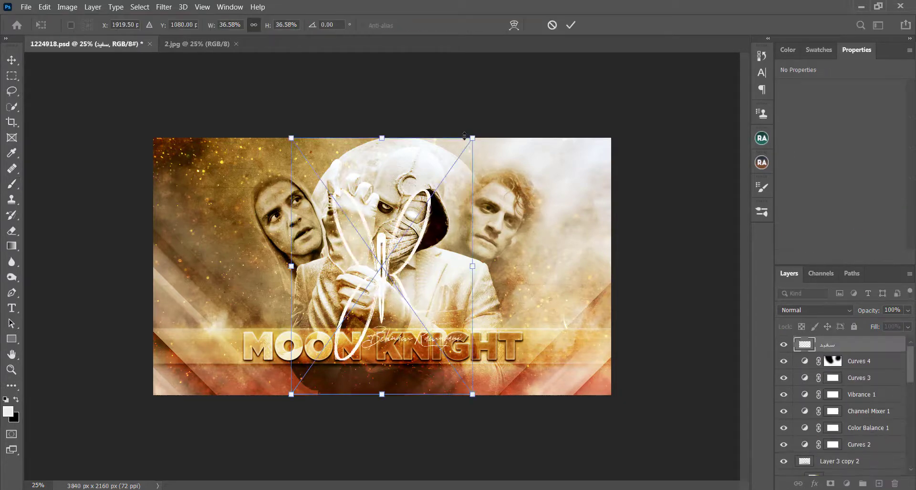
{"action": "left_click_drag", "start_coordinate": [472, 138], "coordinate": [326, 345]}
{"action": "left_click_drag", "start_coordinate": [316, 363], "coordinate": [270, 293]}
{"action": "key", "text": "Return"}
Hide all layers except Layer 0 and show them again to compare the original background with the finished poster
{"action": "scroll", "coordinate": [842, 410], "scroll_direction": "down", "scroll_amount": 10}
{"action": "left_click", "coordinate": [784, 469], "text": "alt"}
{"action": "left_click", "coordinate": [785, 469], "text": "alt"}
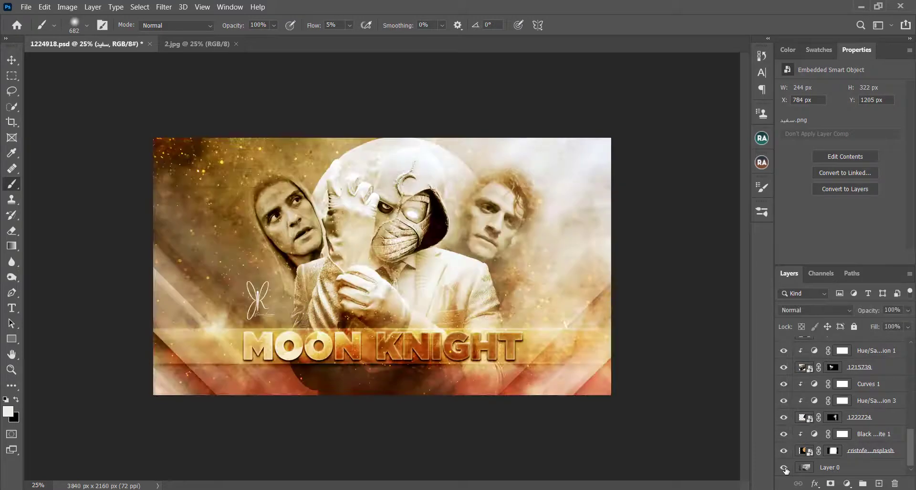
Alternate between Layer 0 alone and the full composite for a before-and-after comparison, ending with only Layer 0 visible
{"action": "left_click", "coordinate": [785, 469], "text": "alt"}
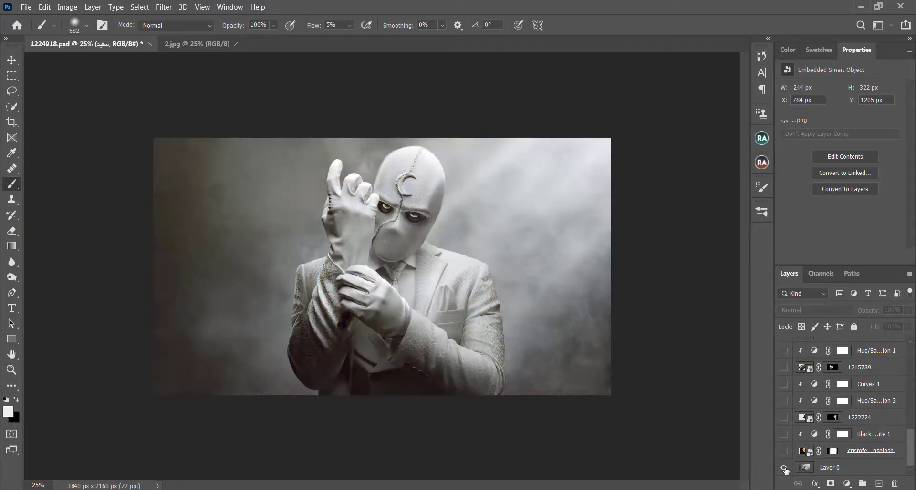
{"action": "left_click", "coordinate": [785, 469], "text": "alt"}
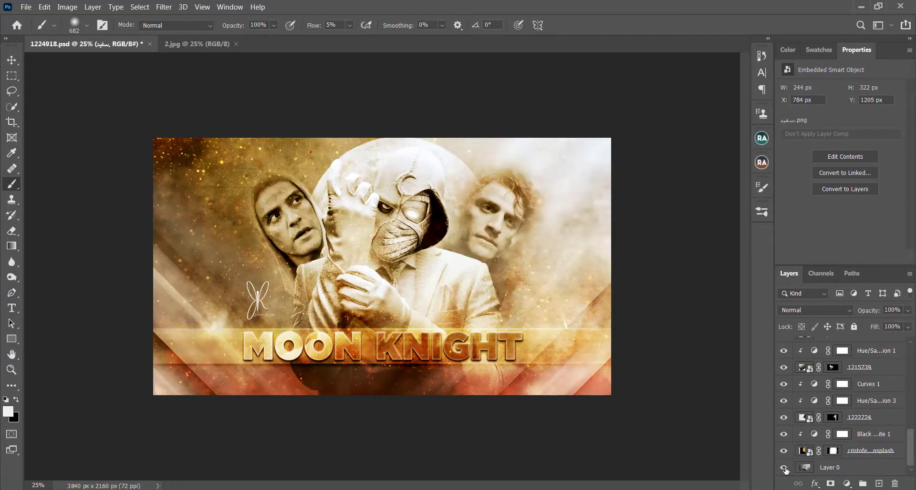
{"action": "left_click", "coordinate": [785, 469], "text": "alt"}
{"action": "left_click", "coordinate": [785, 469], "text": "alt"}
{"action": "left_click", "coordinate": [785, 469], "text": "alt"}
{"action": "left_click", "coordinate": [785, 469], "text": "alt"}
{"action": "left_click", "coordinate": [785, 469], "text": "alt"}
{"action": "left_click", "coordinate": [785, 469], "text": "alt"}
{"action": "left_click", "coordinate": [784, 469], "text": "alt"}
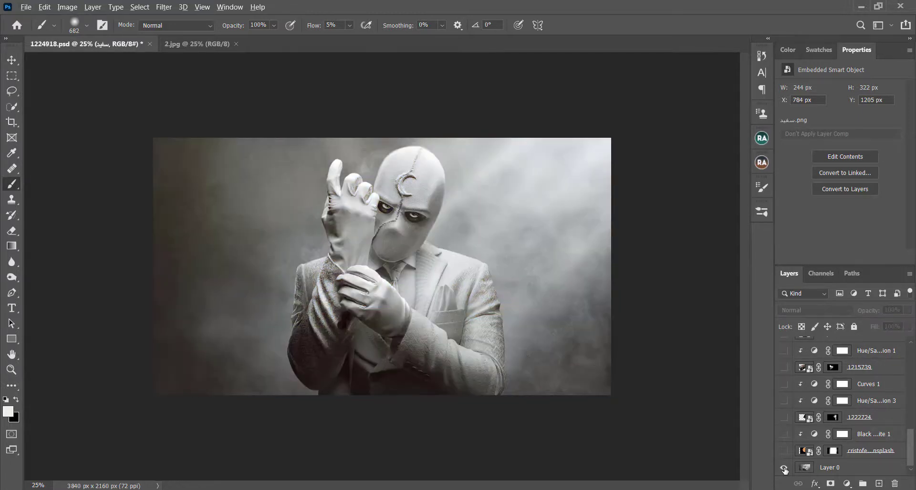
Show the moon, curly-haired man and hooded man layers one by one above Layer 0, together with their clipped adjustments
{"action": "left_click", "coordinate": [784, 451]}
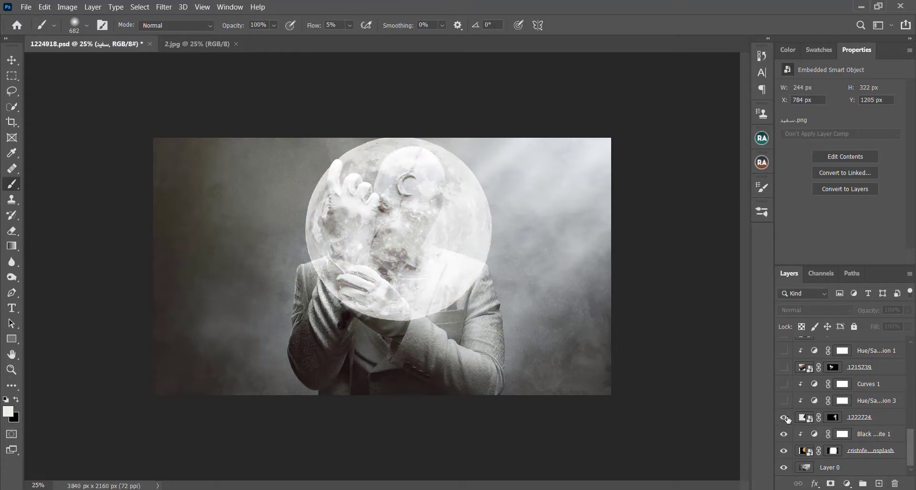
{"action": "left_click", "coordinate": [784, 417]}
{"action": "left_click", "coordinate": [783, 401]}
{"action": "left_click", "coordinate": [784, 384]}
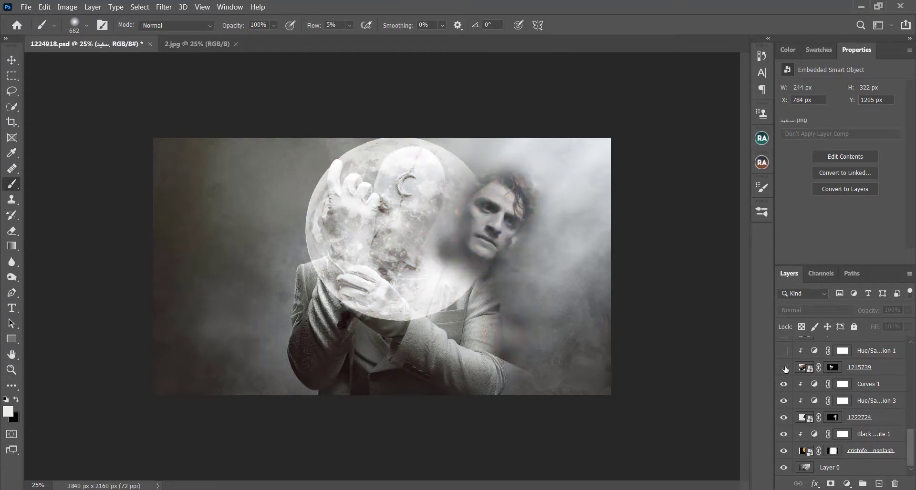
{"action": "left_click", "coordinate": [784, 368]}
{"action": "left_click", "coordinate": [784, 351]}
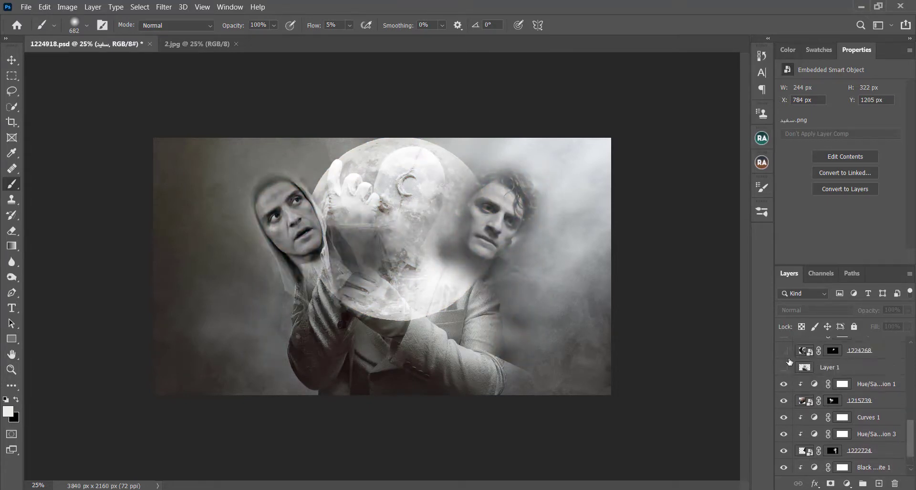
Show Layer 1 and the hooded mask layer 1224268 with its clipped Hue/Saturation 2 adjustment
{"action": "scroll", "coordinate": [786, 357], "scroll_direction": "up", "scroll_amount": 3}
{"action": "left_click", "coordinate": [785, 368]}
{"action": "left_click", "coordinate": [784, 368]}
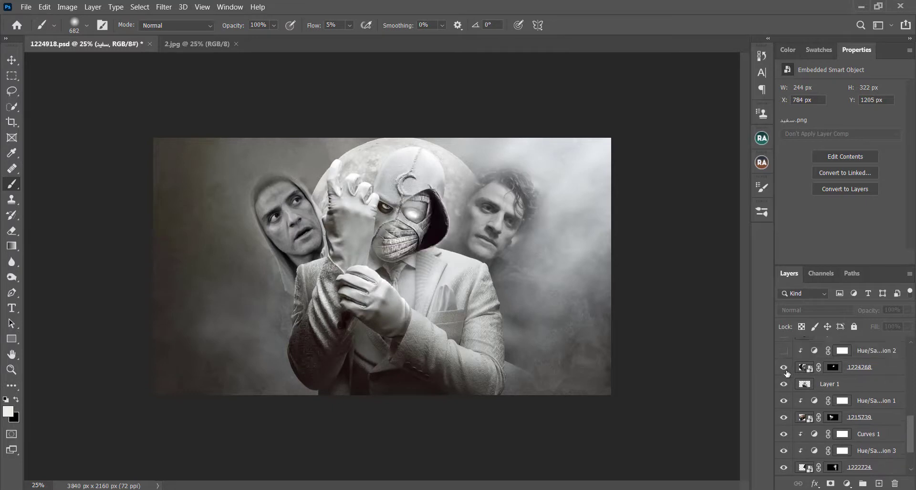
{"action": "scroll", "coordinate": [785, 375], "scroll_direction": "up", "scroll_amount": 2}
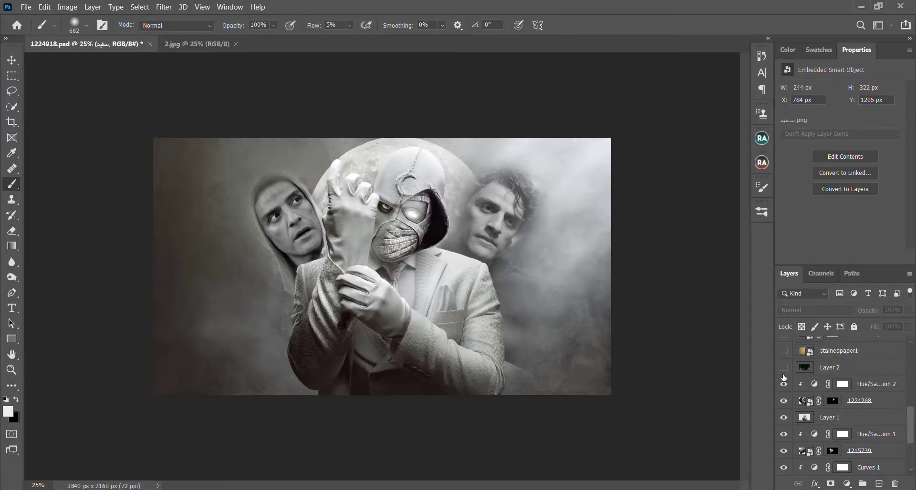
Show Layer 2, the stainedpaper1 texture, the sparks layer and Gradient Fill 1 one after another
{"action": "left_click", "coordinate": [784, 367]}
{"action": "scroll", "coordinate": [784, 368], "scroll_direction": "up", "scroll_amount": 1}
{"action": "left_click", "coordinate": [784, 369]}
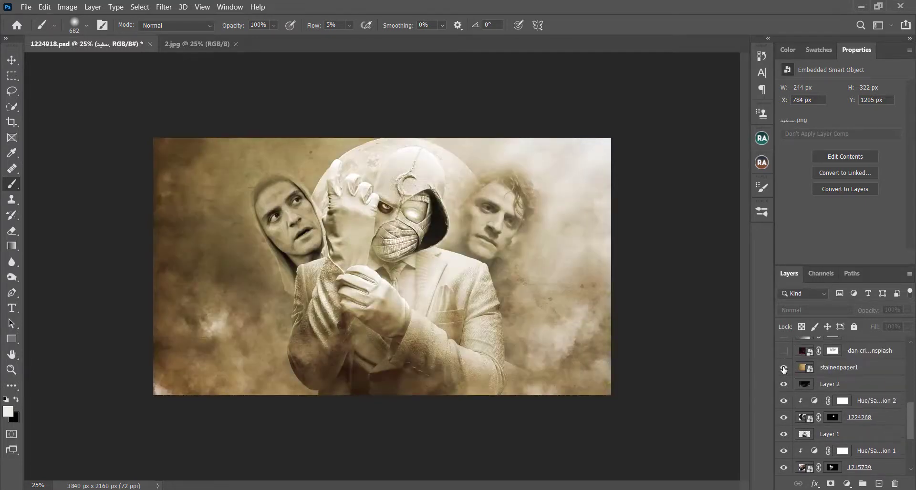
{"action": "left_click", "coordinate": [784, 351]}
{"action": "scroll", "coordinate": [785, 355], "scroll_direction": "up", "scroll_amount": 1}
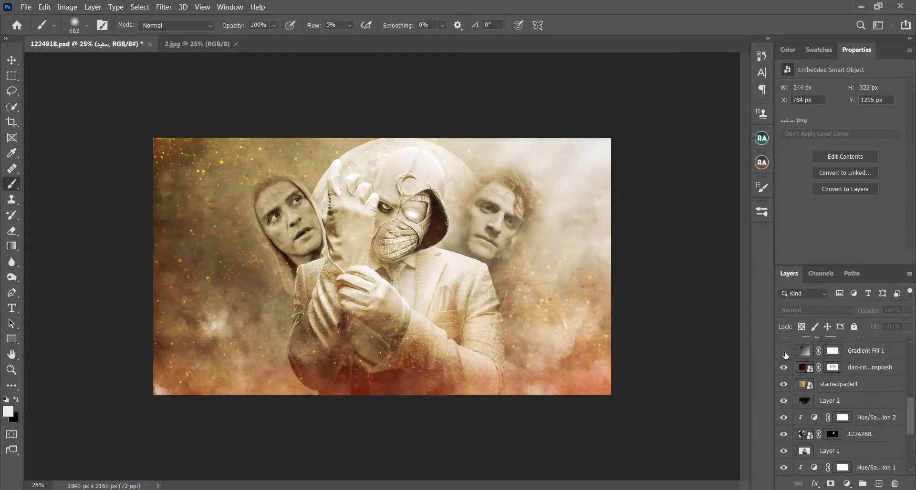
{"action": "left_click", "coordinate": [784, 352]}
Show Group 2, Group 2 copy, the moon knight title text and its clipped Layer 3
{"action": "scroll", "coordinate": [786, 358], "scroll_direction": "up", "scroll_amount": 2}
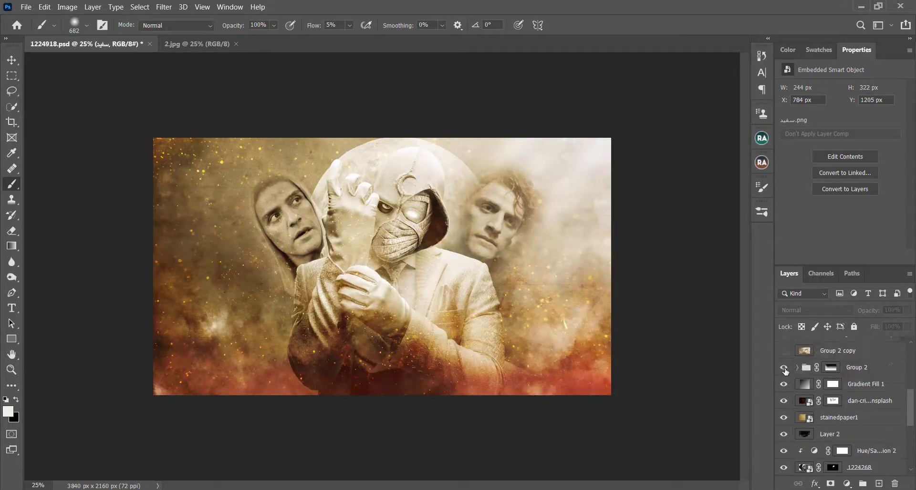
{"action": "left_click", "coordinate": [784, 368]}
{"action": "left_click", "coordinate": [784, 352]}
{"action": "scroll", "coordinate": [786, 358], "scroll_direction": "up", "scroll_amount": 2}
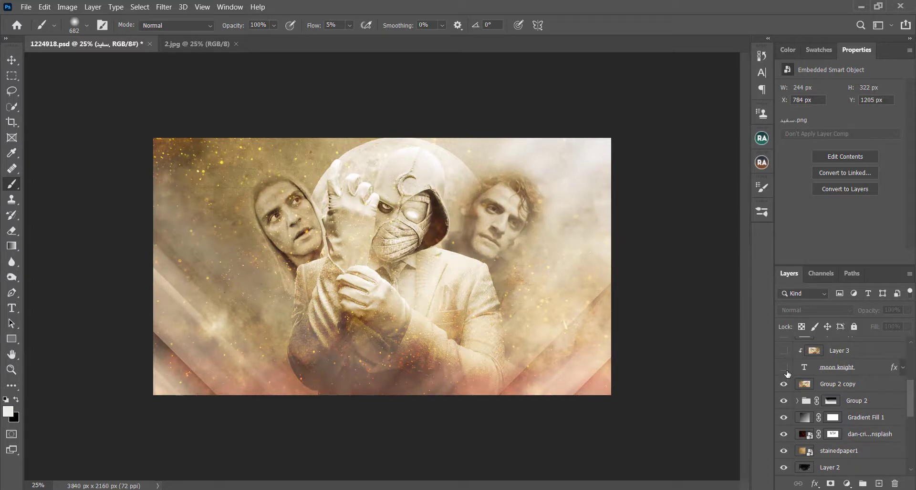
{"action": "left_click", "coordinate": [784, 369]}
{"action": "left_click", "coordinate": [784, 351]}
{"action": "scroll", "coordinate": [788, 359], "scroll_direction": "up", "scroll_amount": 3}
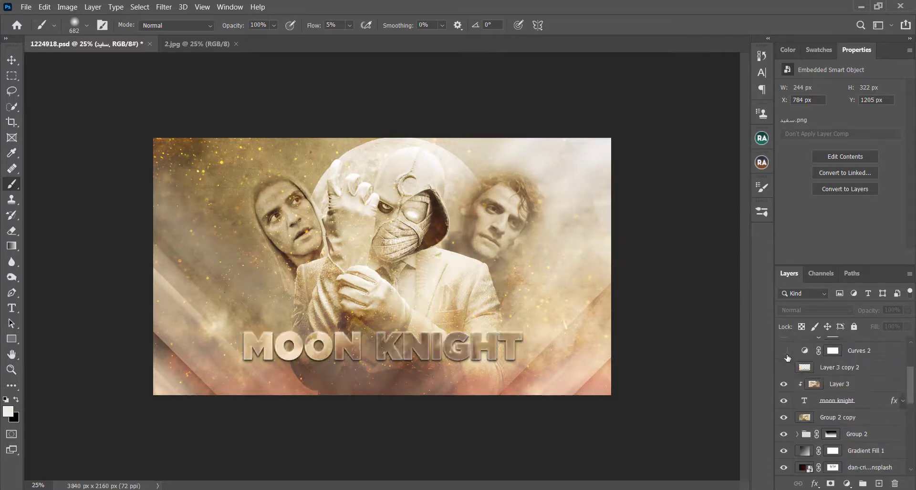
Show Layer 3 copy 2 and the Curves 2, Color Balance 1, Channel Mixer 1, Vibrance 1 and Curves 3 adjustments
{"action": "left_click", "coordinate": [784, 384]}
{"action": "left_click", "coordinate": [783, 367]}
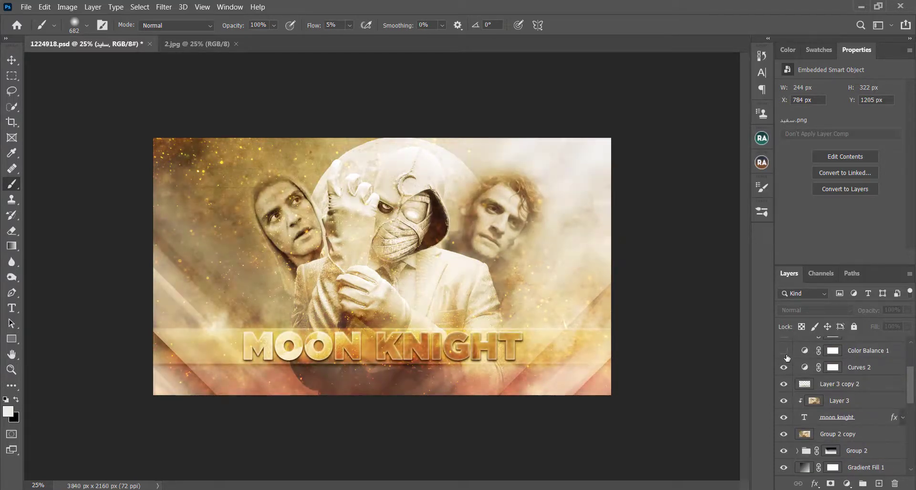
{"action": "left_click", "coordinate": [783, 351]}
{"action": "scroll", "coordinate": [787, 359], "scroll_direction": "up", "scroll_amount": 3}
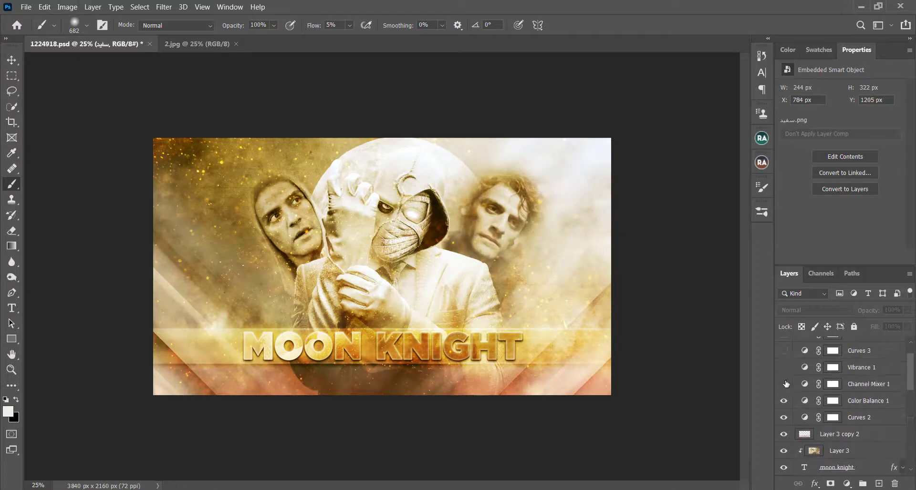
{"action": "left_click", "coordinate": [784, 384]}
{"action": "left_click", "coordinate": [784, 367]}
{"action": "left_click", "coordinate": [784, 351]}
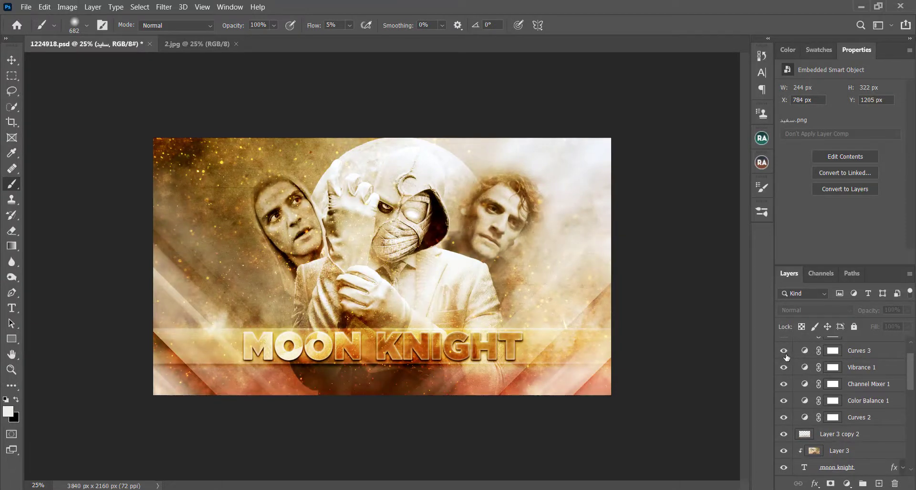
Show Curves 4 and the signature layer to complete the poster, and review the layer stack down to Layer 0
{"action": "scroll", "coordinate": [786, 361], "scroll_direction": "up", "scroll_amount": 2}
{"action": "left_click", "coordinate": [784, 361]}
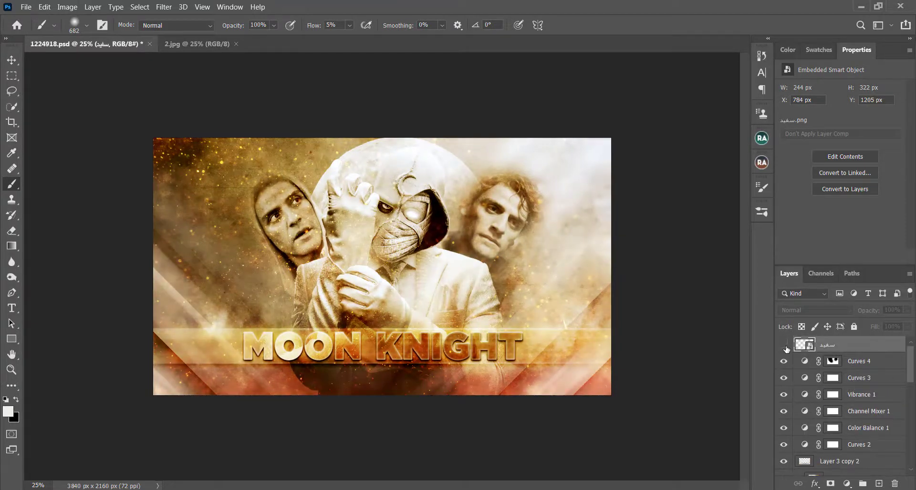
{"action": "left_click", "coordinate": [784, 345]}
{"action": "scroll", "coordinate": [829, 441], "scroll_direction": "down", "scroll_amount": 5}
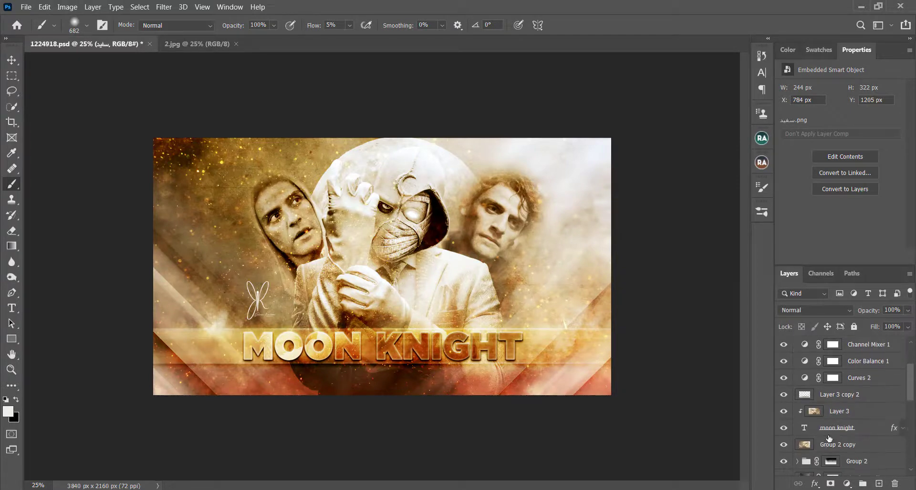
{"action": "scroll", "coordinate": [828, 444], "scroll_direction": "down", "scroll_amount": 5}
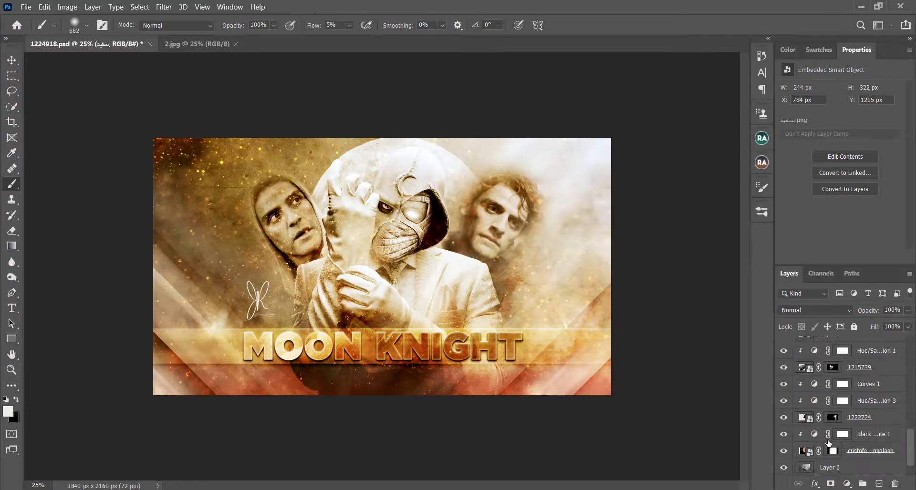